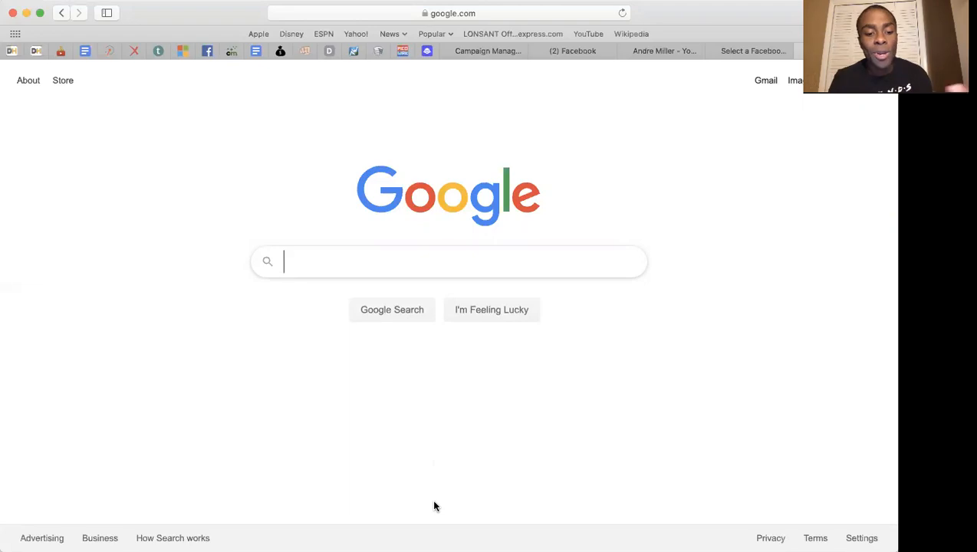
Search Google for "facebook ads manager" and open the Business Manager Overview result.
{"action": "type", "text": "faceb"}
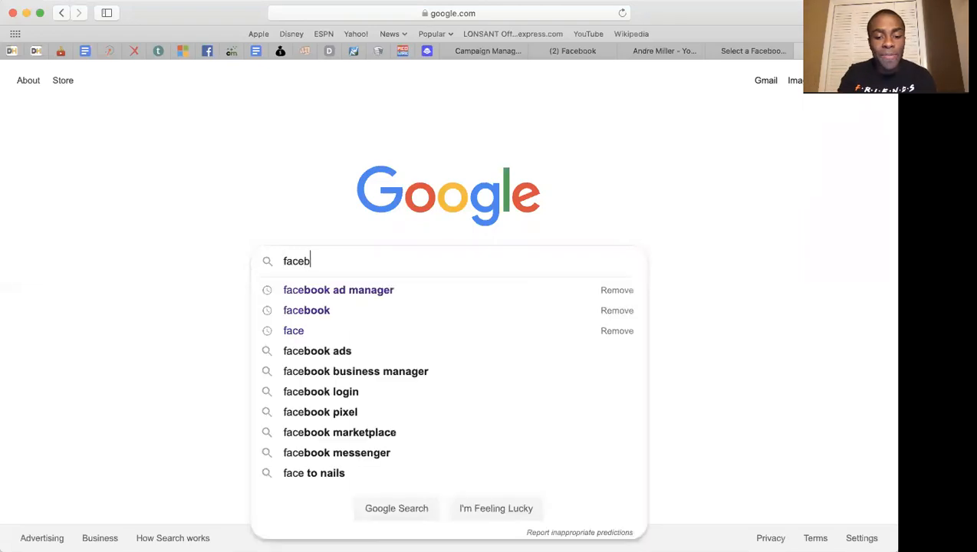
{"action": "type", "text": "ook ads manager"}
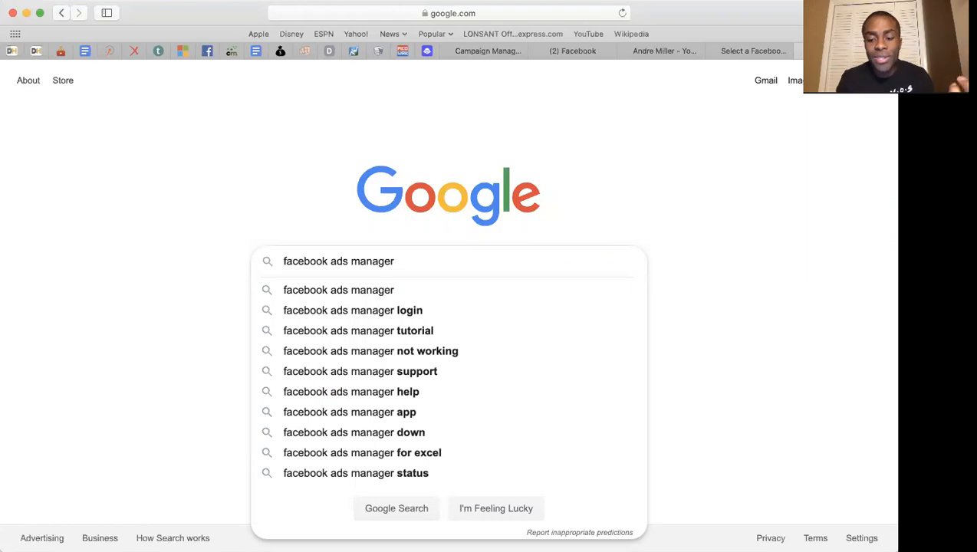
{"action": "key", "text": "Down"}
{"action": "key", "text": "Return"}
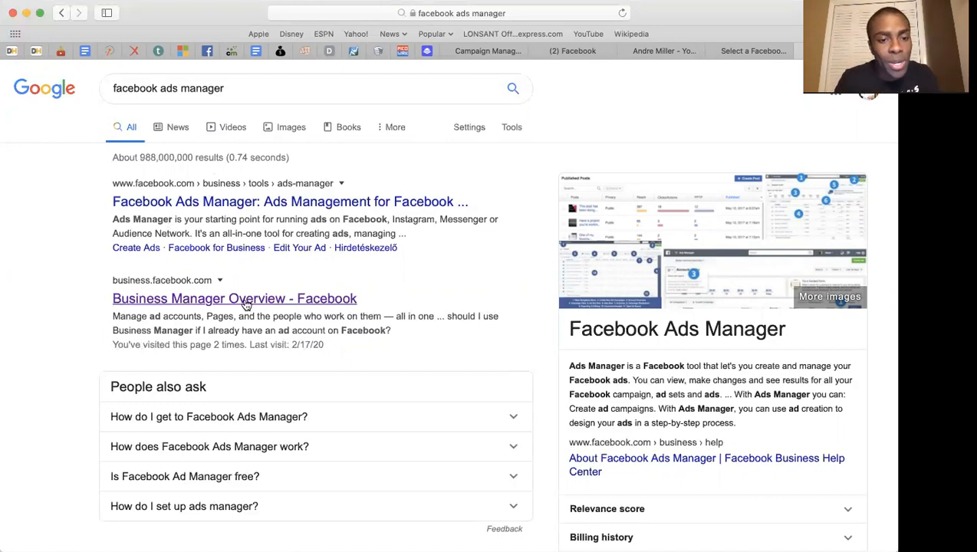
{"action": "left_click", "coordinate": [245, 304]}
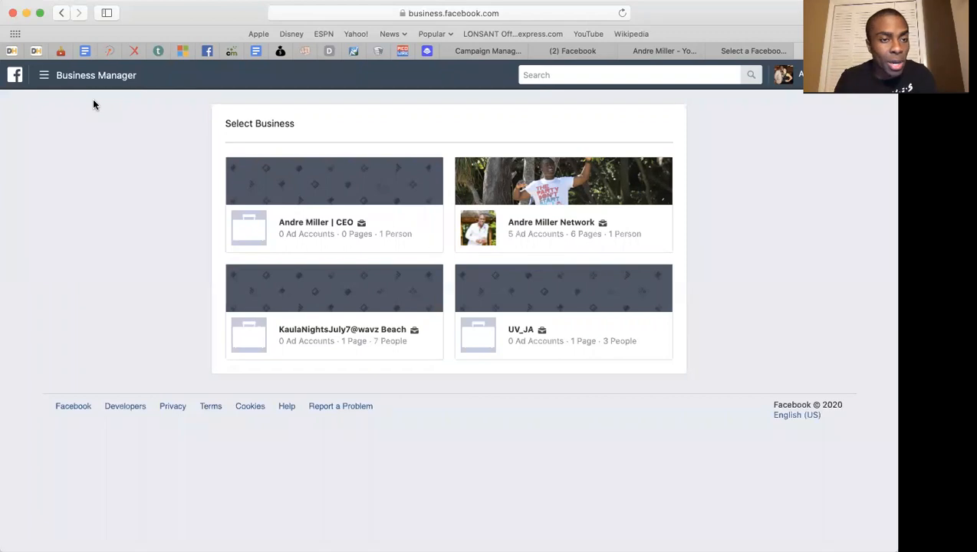
Open Audience Insights from the full list of Business Manager tools and start with the Everyone on Facebook audience.
{"action": "left_click", "coordinate": [46, 80]}
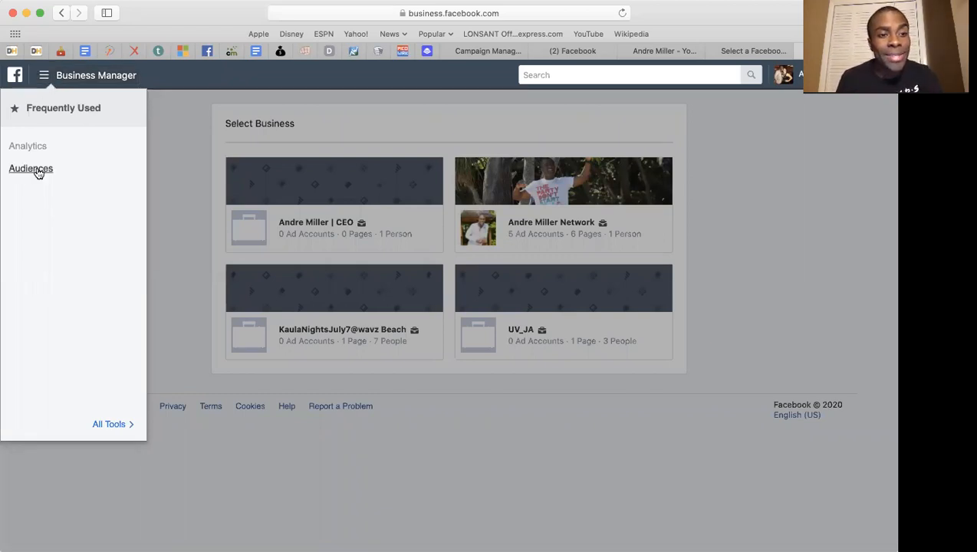
{"action": "left_click", "coordinate": [95, 426]}
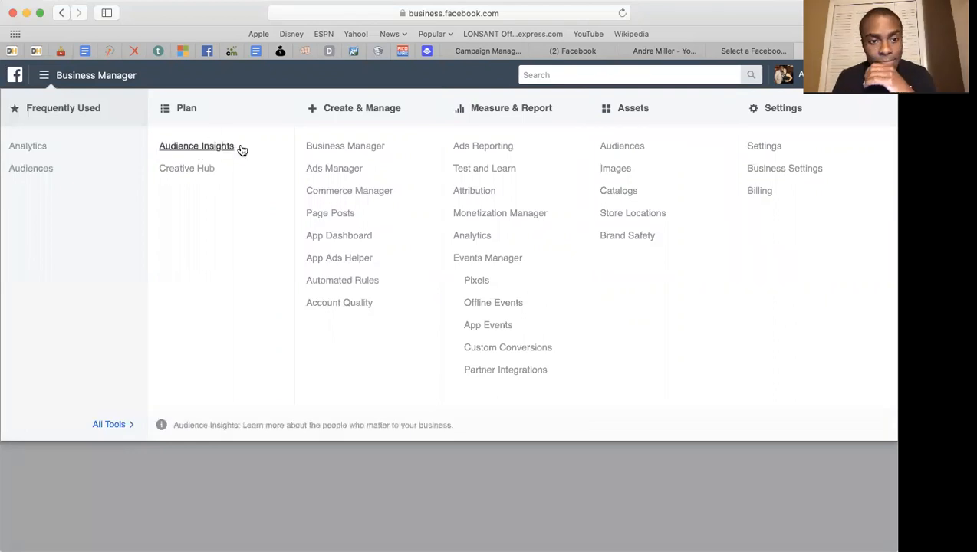
{"action": "left_click", "coordinate": [649, 51]}
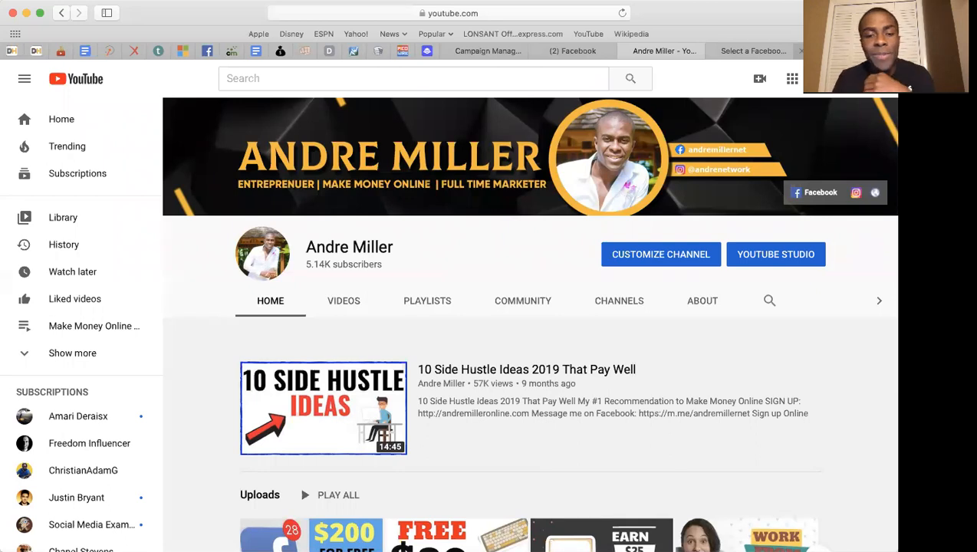
{"action": "left_click", "coordinate": [839, 51]}
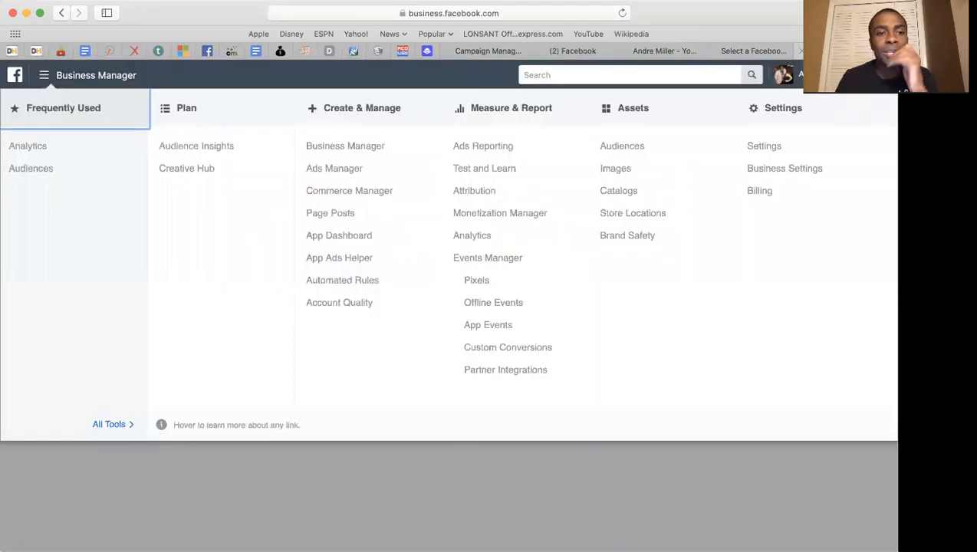
{"action": "left_click", "coordinate": [202, 153]}
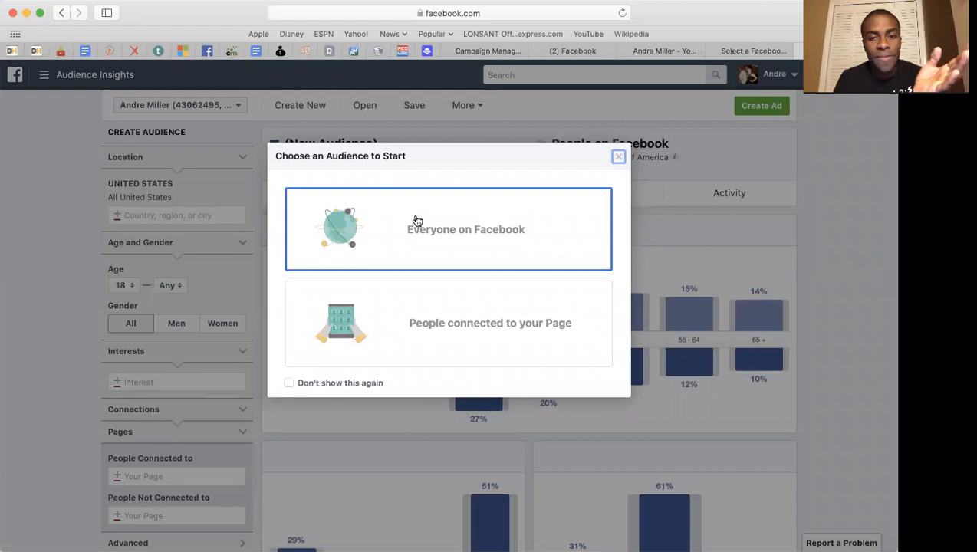
{"action": "left_click", "coordinate": [484, 244]}
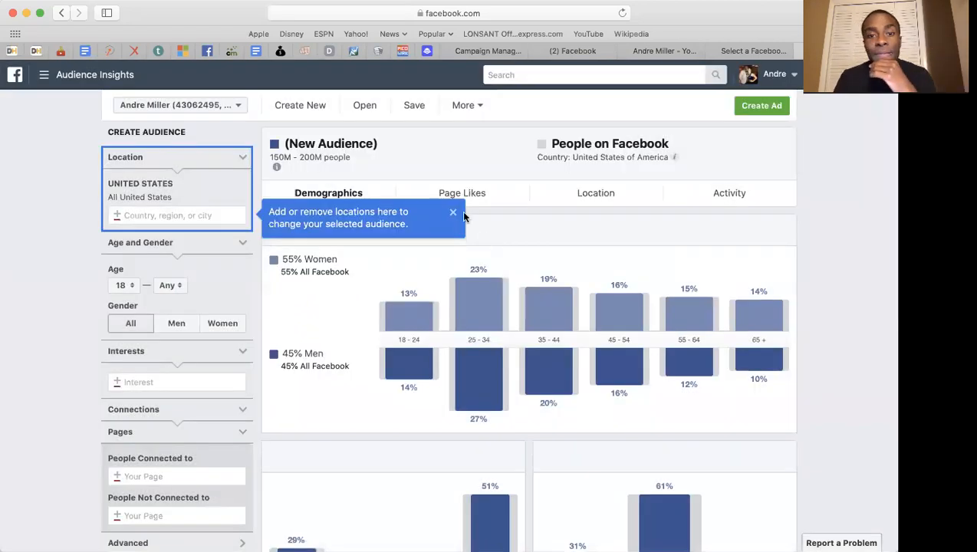
{"action": "left_click", "coordinate": [453, 213]}
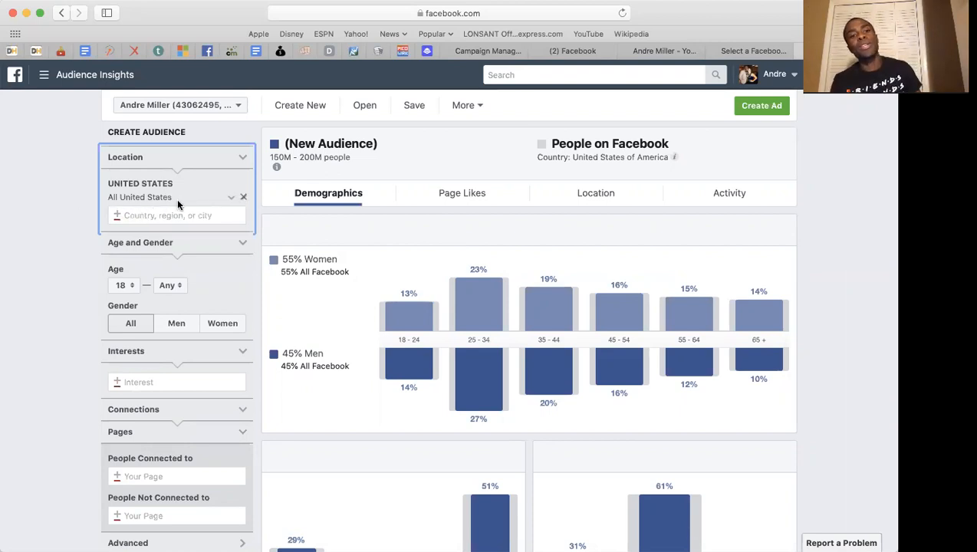
{"action": "left_click_drag", "start_coordinate": [363, 162], "coordinate": [267, 156]}
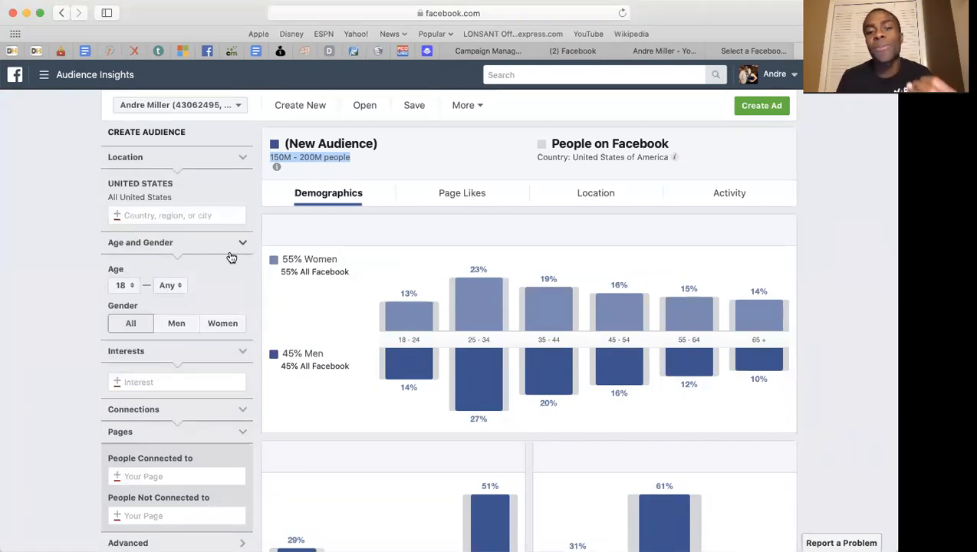
{"action": "left_click", "coordinate": [153, 216]}
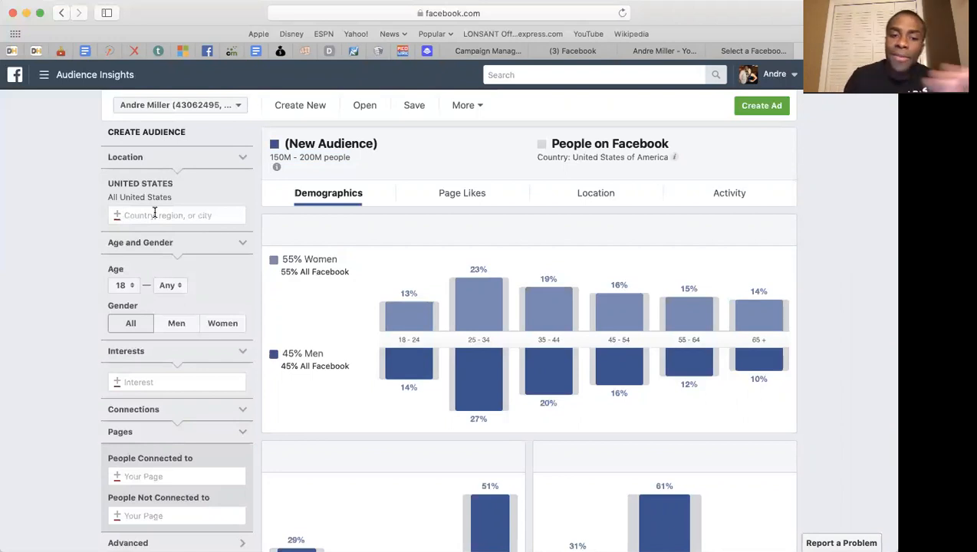
{"action": "left_click", "coordinate": [154, 213]}
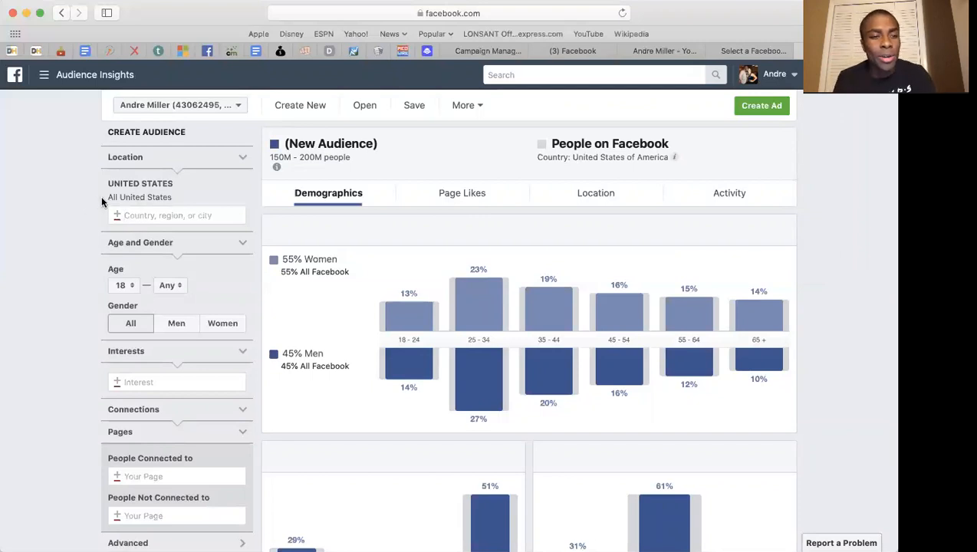
{"action": "left_click_drag", "start_coordinate": [231, 198], "coordinate": [199, 201]}
{"action": "left_click", "coordinate": [198, 183]}
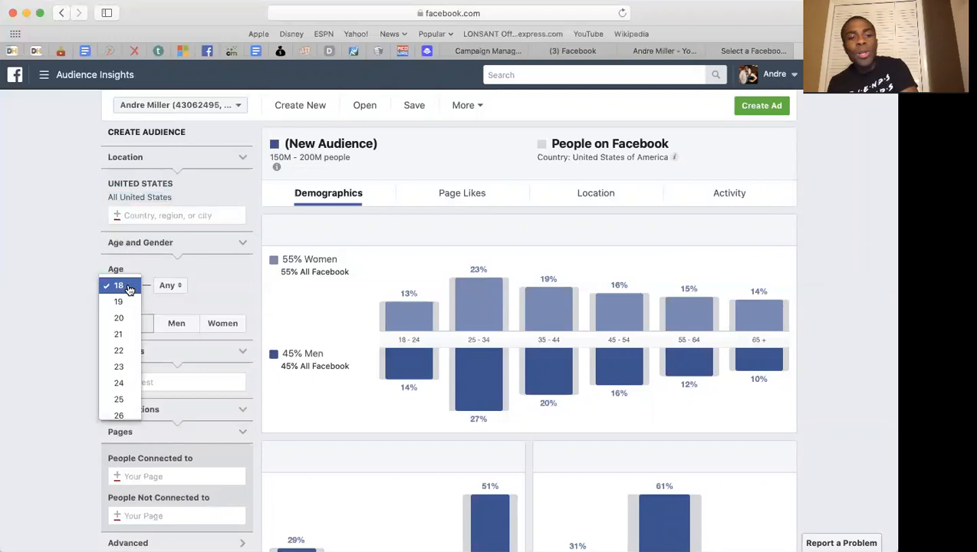
Set the new audience's age range from 25 to 60.
{"action": "scroll", "coordinate": [118, 372], "scroll_direction": "down", "scroll_amount": 3}
{"action": "left_click", "coordinate": [119, 339]}
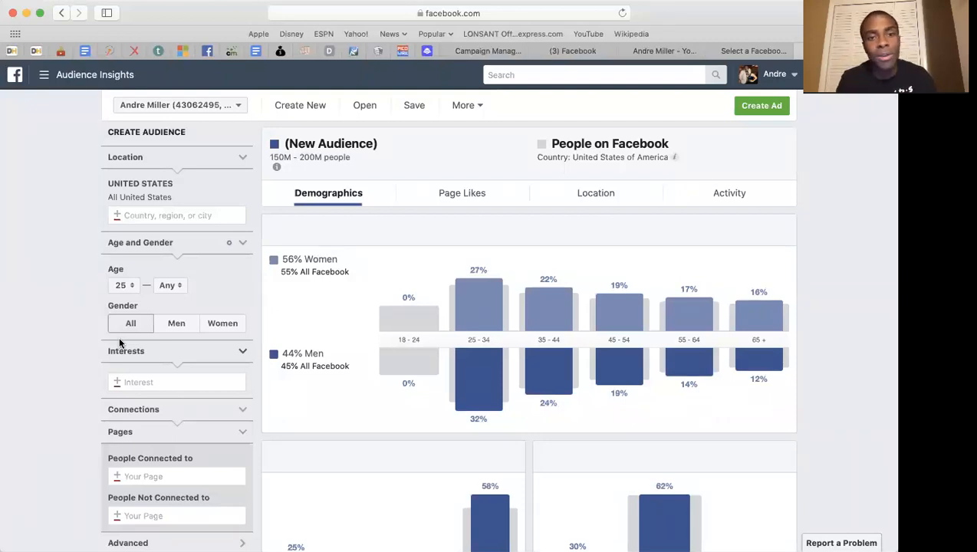
{"action": "left_click", "coordinate": [177, 288]}
{"action": "scroll", "coordinate": [168, 438], "scroll_direction": "down", "scroll_amount": 3}
{"action": "scroll", "coordinate": [185, 243], "scroll_direction": "down", "scroll_amount": 5}
{"action": "scroll", "coordinate": [185, 242], "scroll_direction": "down", "scroll_amount": 6}
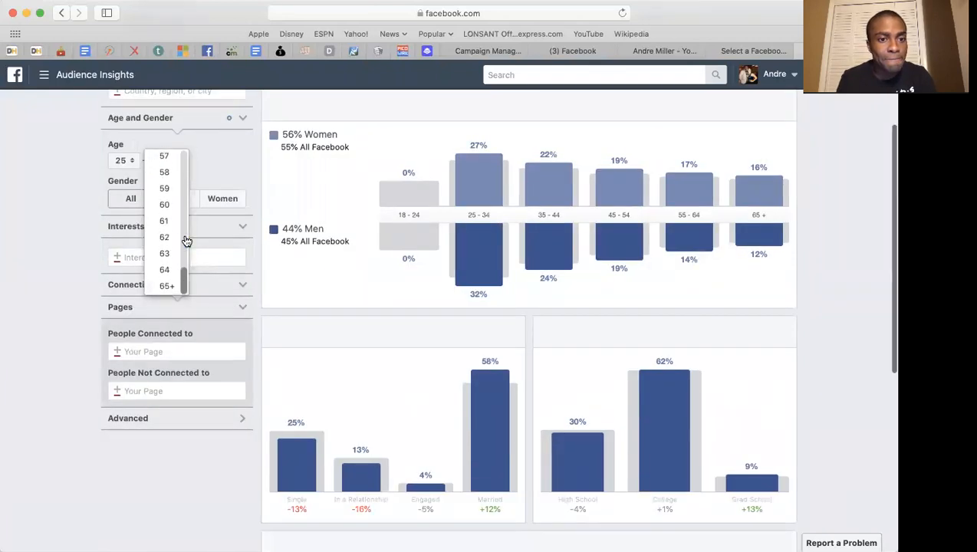
{"action": "scroll", "coordinate": [178, 230], "scroll_direction": "down", "scroll_amount": 1}
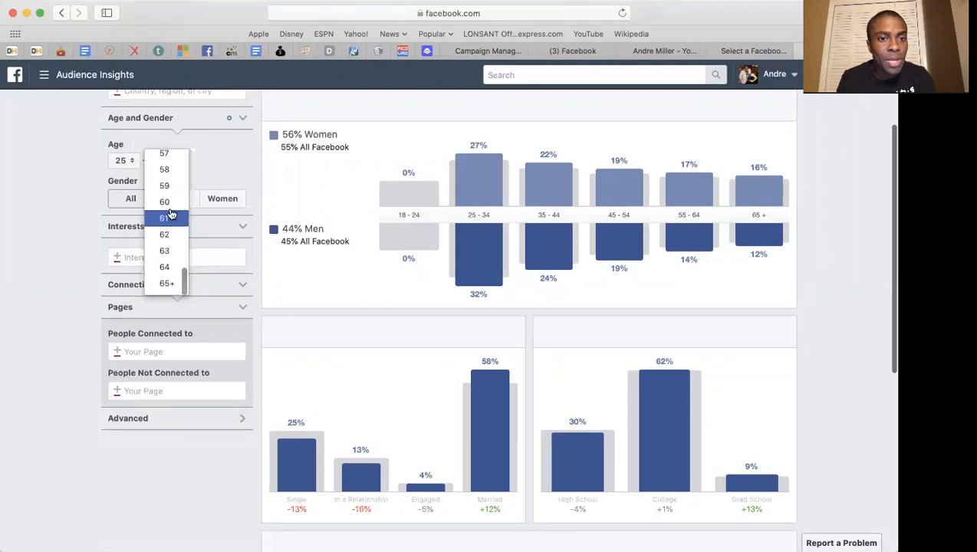
{"action": "left_click", "coordinate": [168, 202]}
{"action": "scroll", "coordinate": [188, 246], "scroll_direction": "up", "scroll_amount": 3}
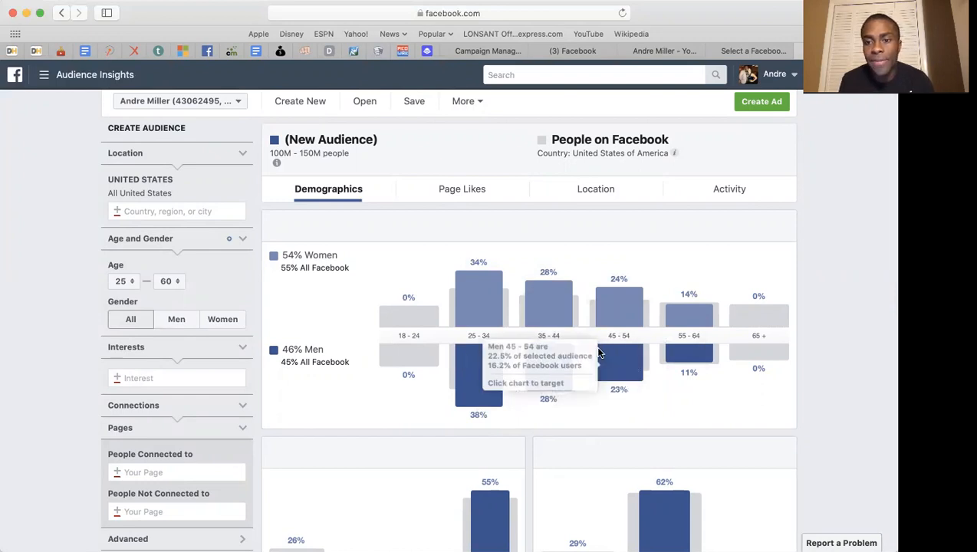
Set the audience's maximum age to 54 and check the estimated audience size.
{"action": "left_click", "coordinate": [166, 281]}
{"action": "scroll", "coordinate": [170, 273], "scroll_direction": "up", "scroll_amount": 3}
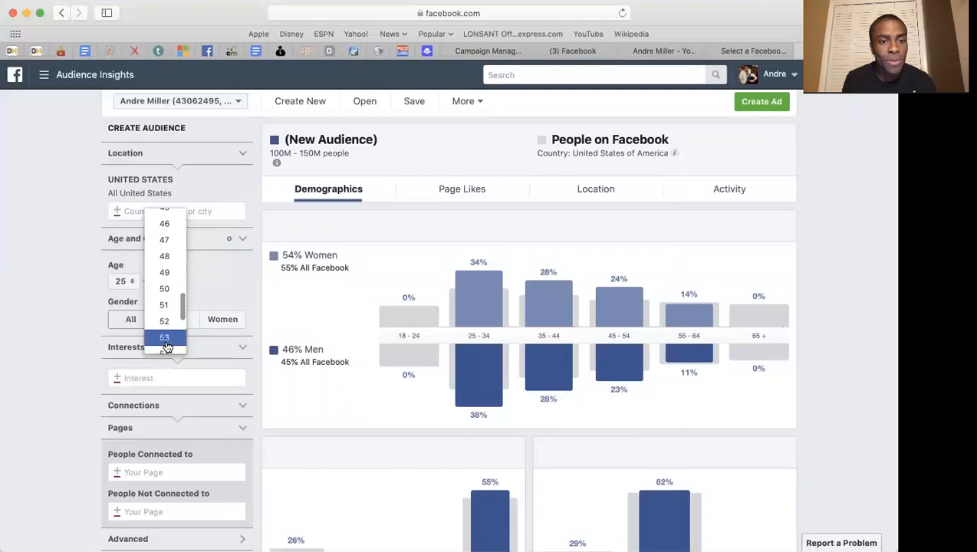
{"action": "scroll", "coordinate": [167, 336], "scroll_direction": "up", "scroll_amount": 1}
{"action": "left_click", "coordinate": [166, 325]}
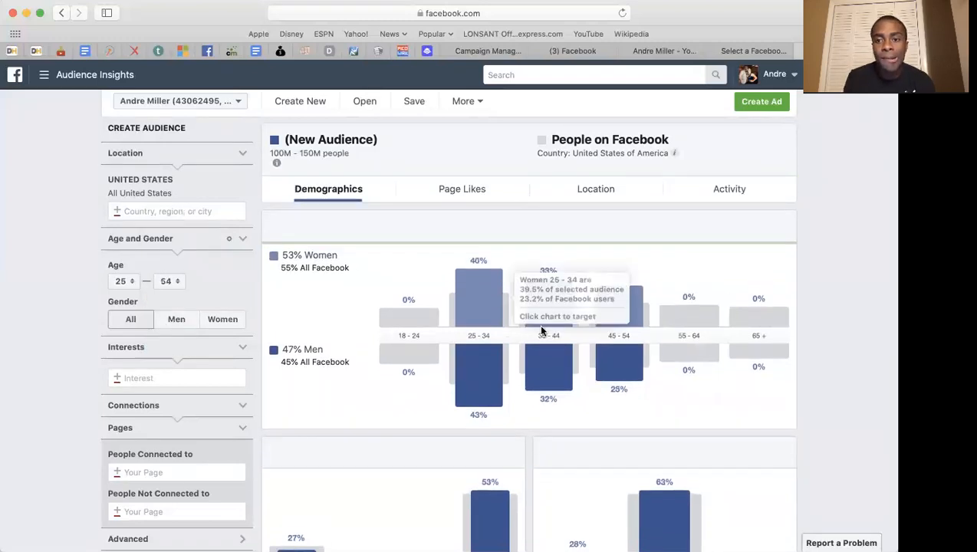
{"action": "mouse_move", "coordinate": [276, 162]}
{"action": "left_click_drag", "start_coordinate": [270, 152], "coordinate": [367, 151]}
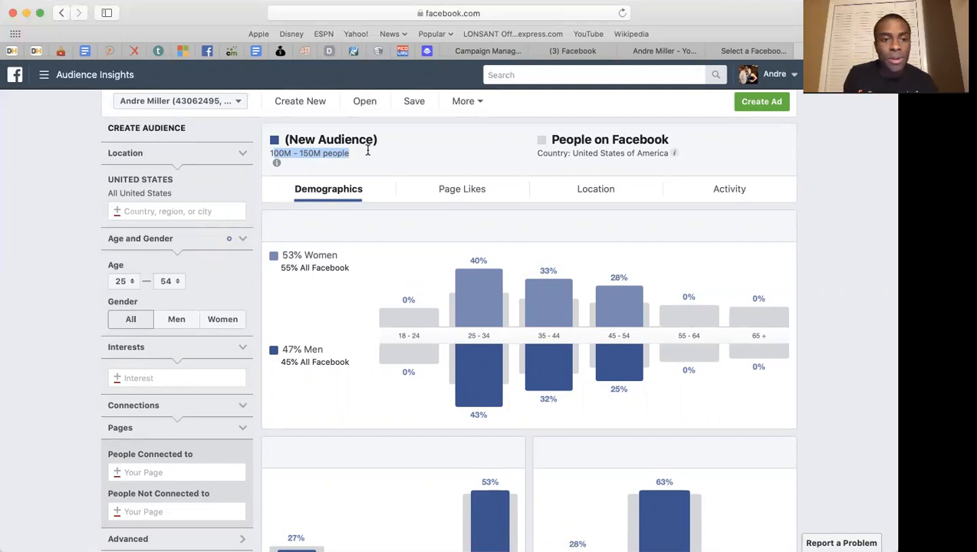
Add Real estate as an audience interest and check the estimated audience size.
{"action": "scroll", "coordinate": [367, 151], "scroll_direction": "down", "scroll_amount": 3}
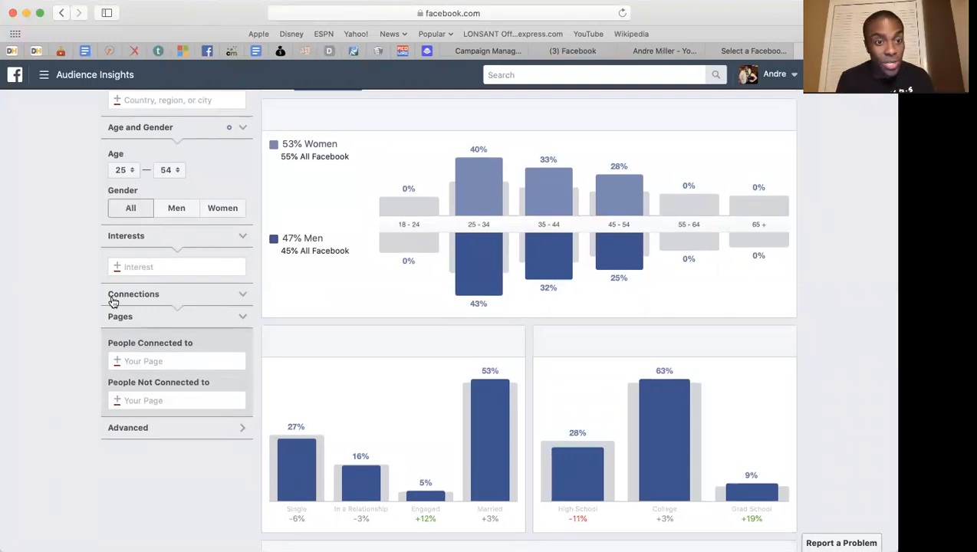
{"action": "left_click", "coordinate": [142, 264]}
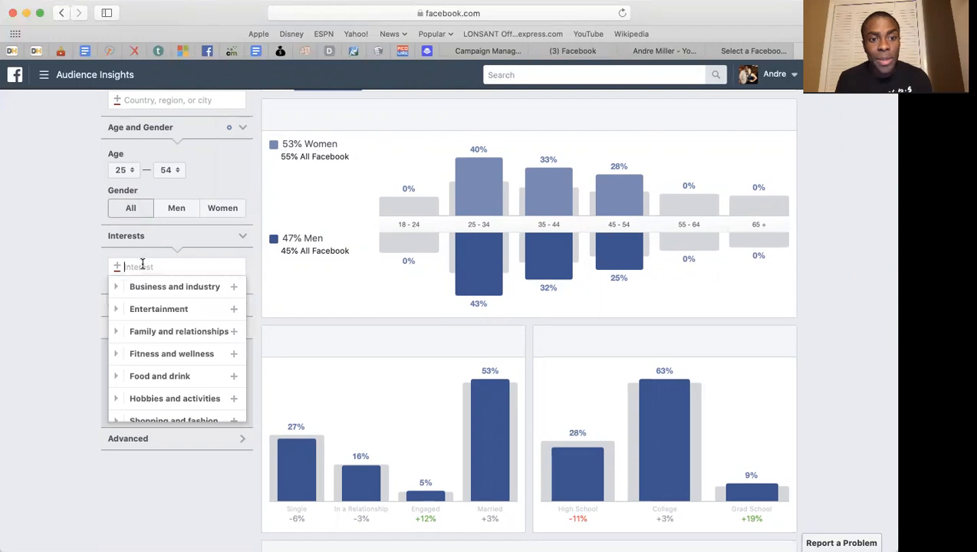
{"action": "type", "text": "real"}
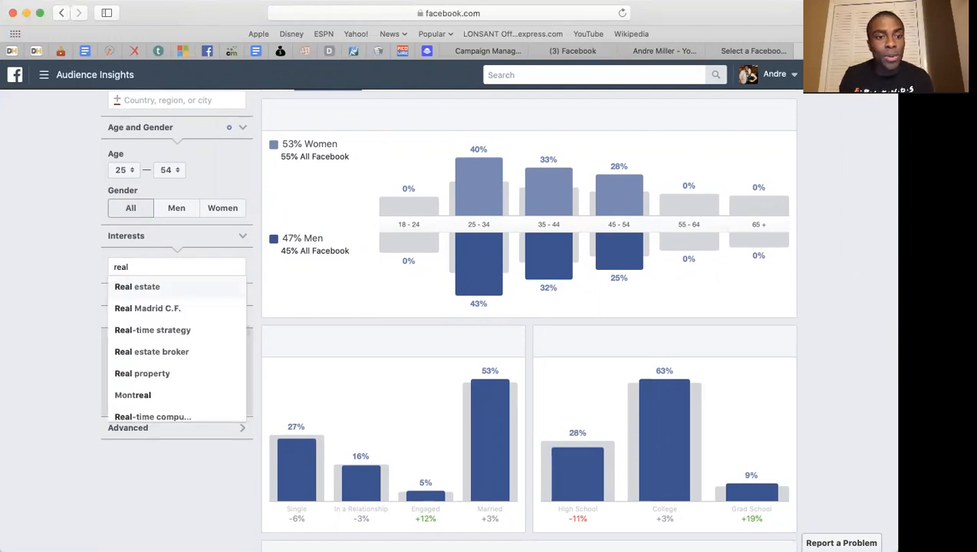
{"action": "left_click", "coordinate": [139, 286]}
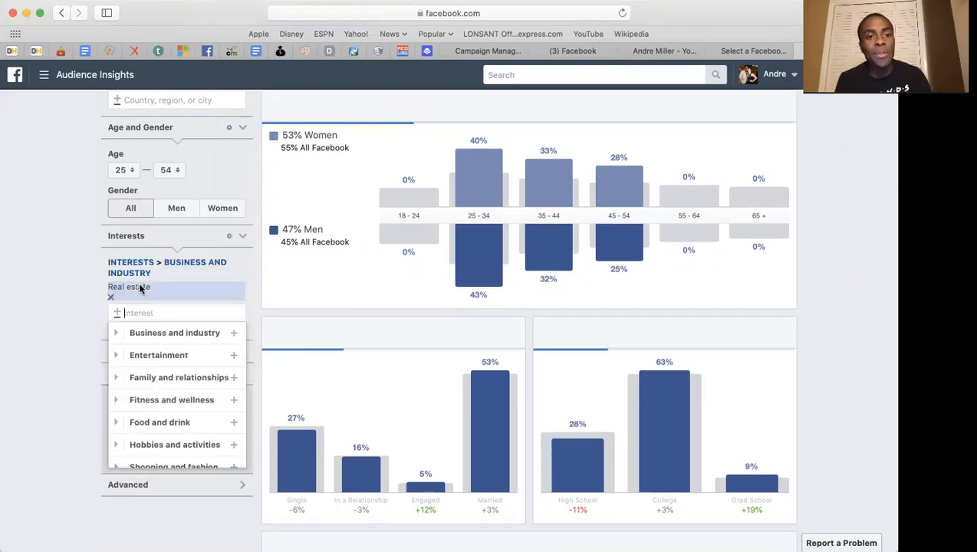
{"action": "left_click", "coordinate": [62, 289]}
{"action": "scroll", "coordinate": [341, 168], "scroll_direction": "up", "scroll_amount": 3}
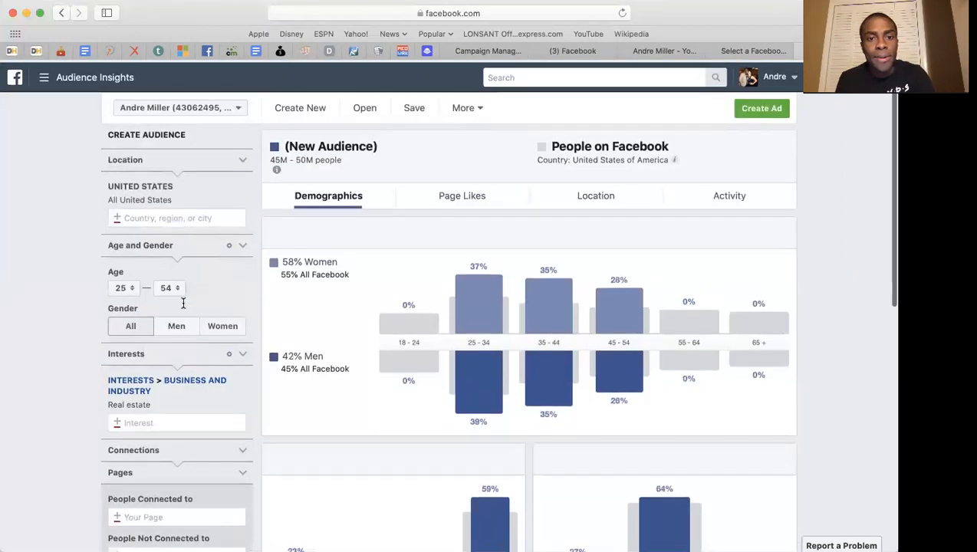
{"action": "left_click_drag", "start_coordinate": [342, 158], "coordinate": [265, 156]}
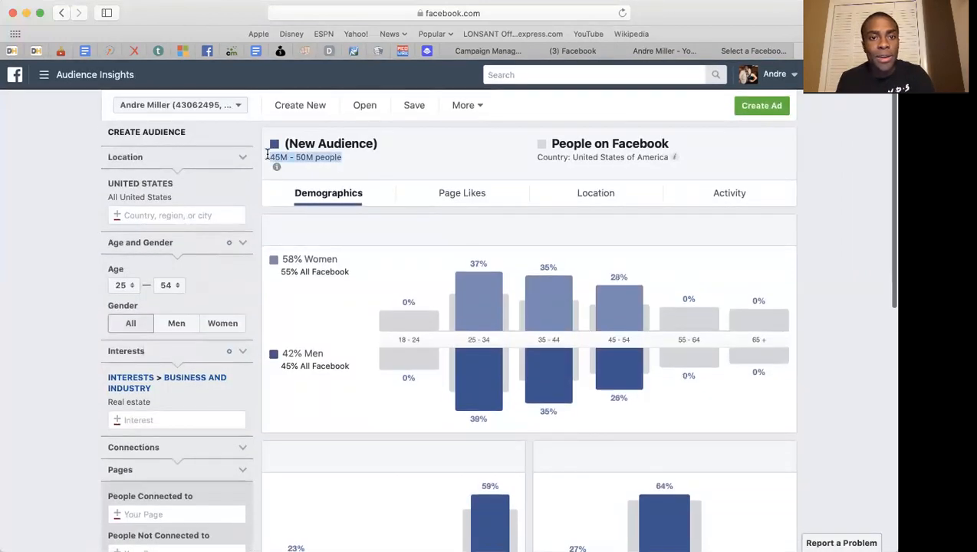
Find interests matching "real estate buy", add Buying and Selling Real Estate to the audience, and check the estimated audience size.
{"action": "left_click", "coordinate": [138, 418]}
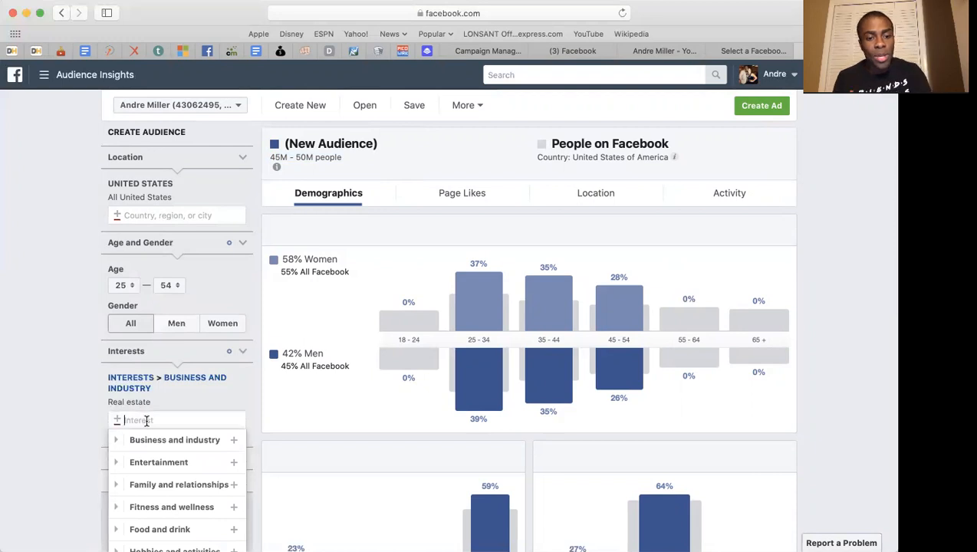
{"action": "type", "text": "real esta"}
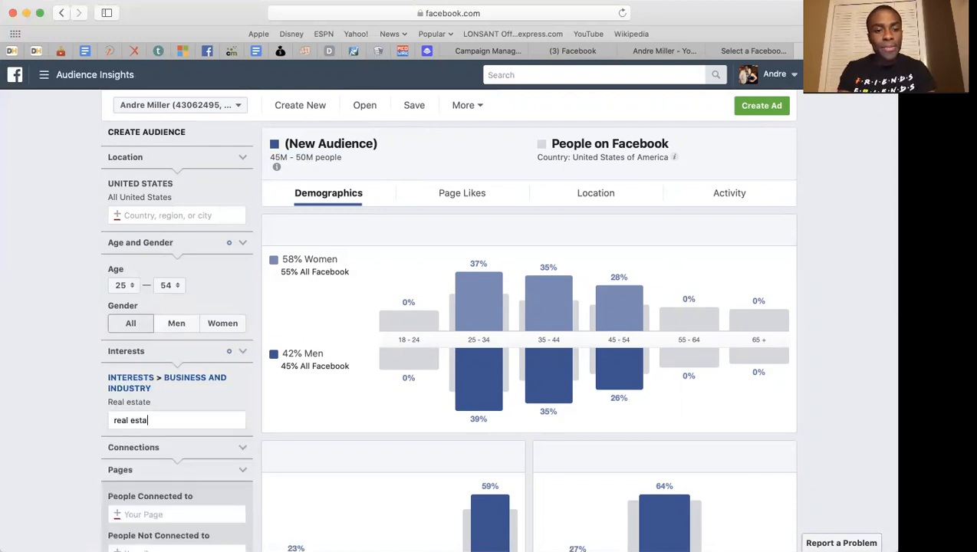
{"action": "type", "text": "te"}
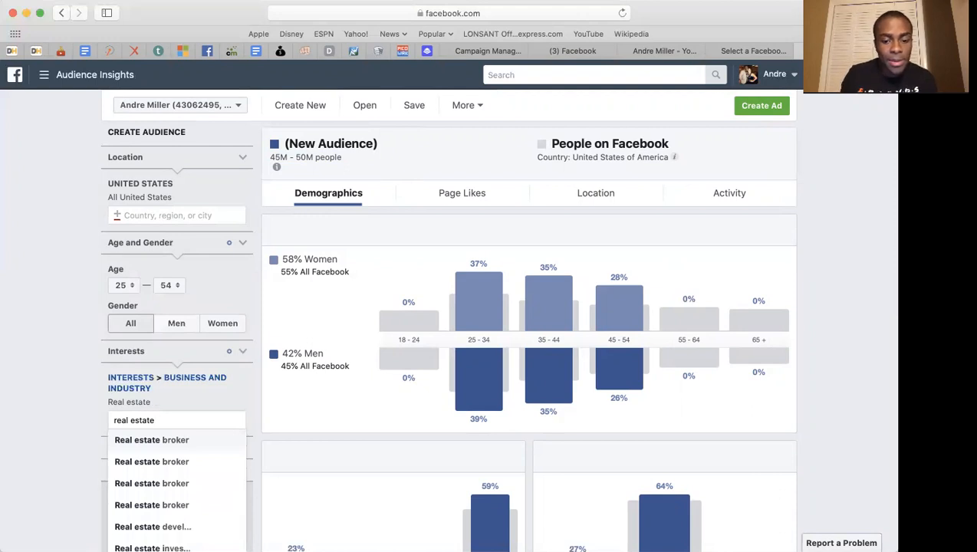
{"action": "type", "text": "bu"}
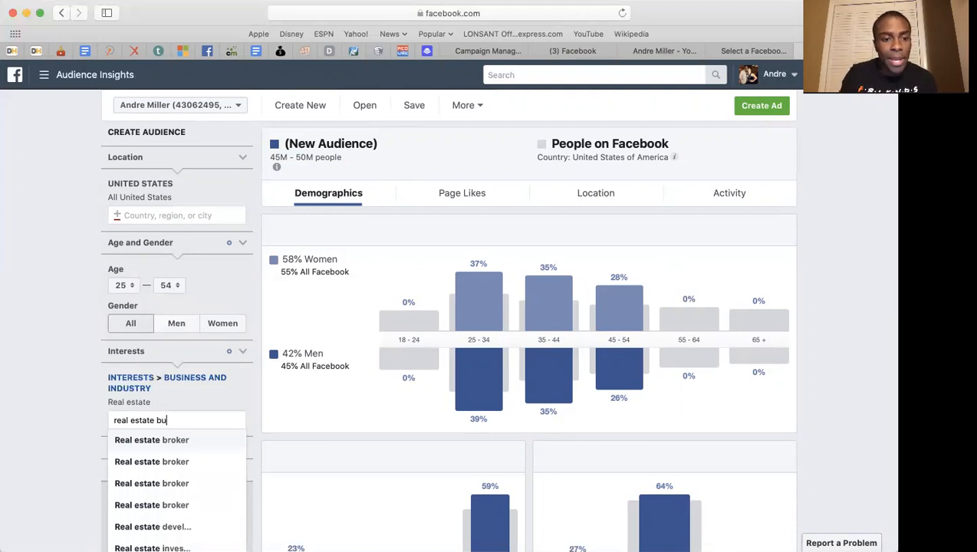
{"action": "type", "text": "y"}
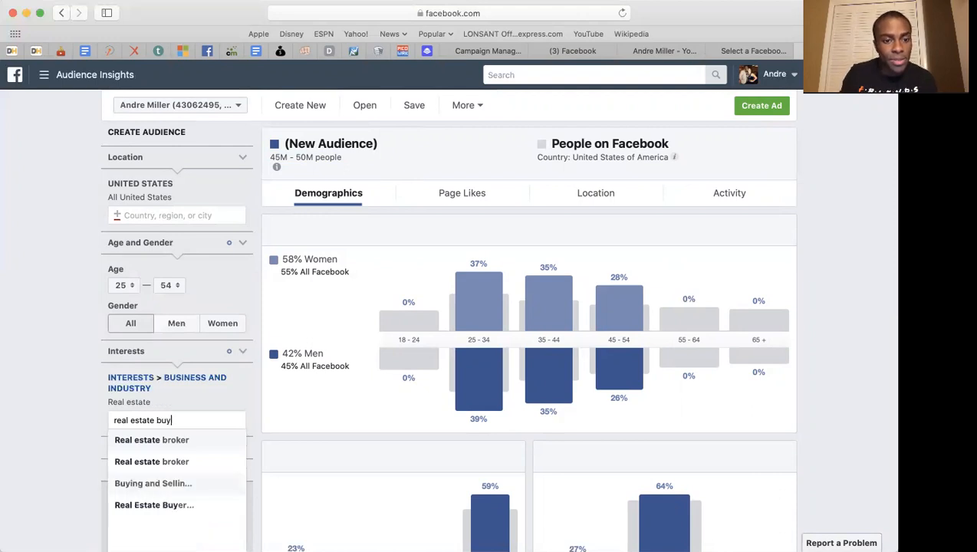
{"action": "left_click", "coordinate": [153, 483]}
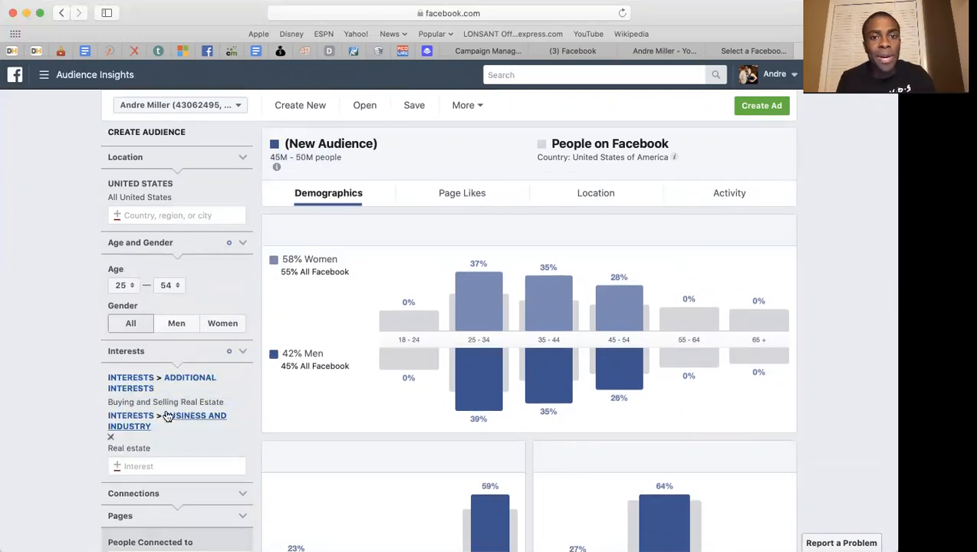
{"action": "left_click_drag", "start_coordinate": [364, 162], "coordinate": [312, 168]}
{"action": "left_click", "coordinate": [338, 171]}
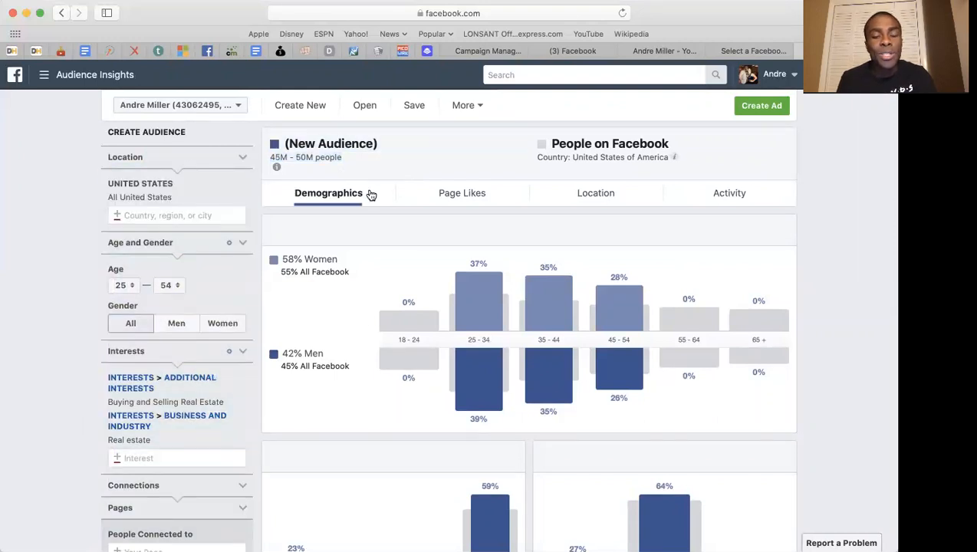
Review the audience's demographics and the page categories it likes most, and highlight the estimated audience size.
{"action": "scroll", "coordinate": [356, 331], "scroll_direction": "down", "scroll_amount": 5}
{"action": "scroll", "coordinate": [357, 333], "scroll_direction": "up", "scroll_amount": 5}
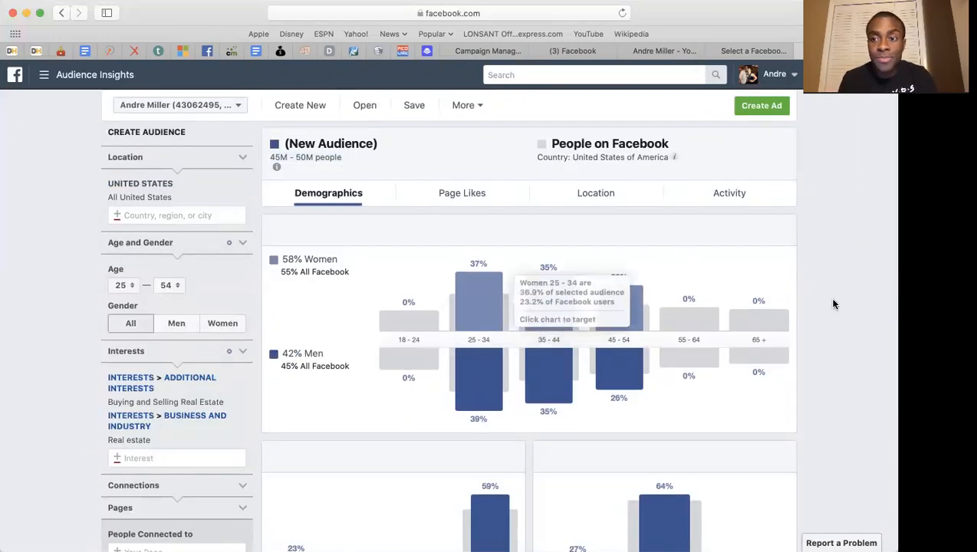
{"action": "left_click", "coordinate": [467, 192]}
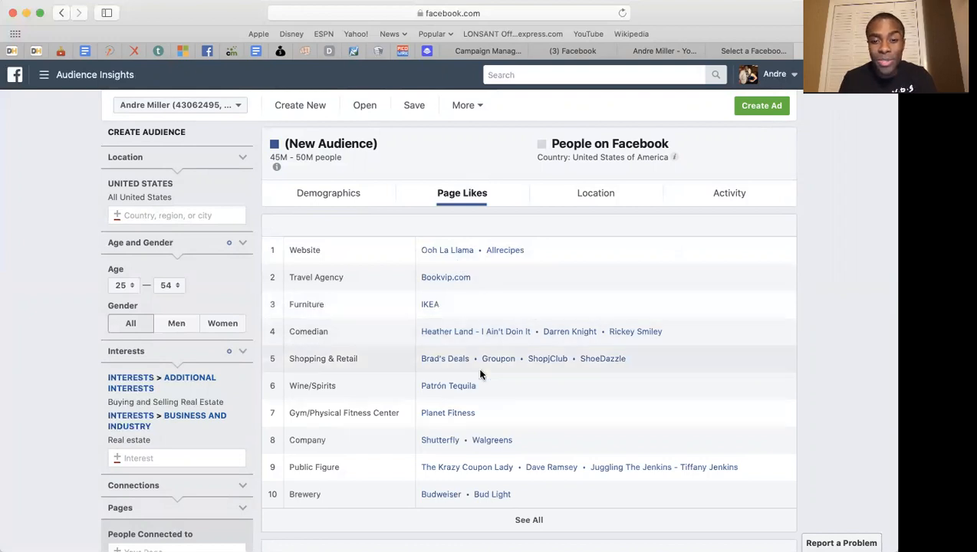
{"action": "scroll", "coordinate": [481, 374], "scroll_direction": "down", "scroll_amount": 3}
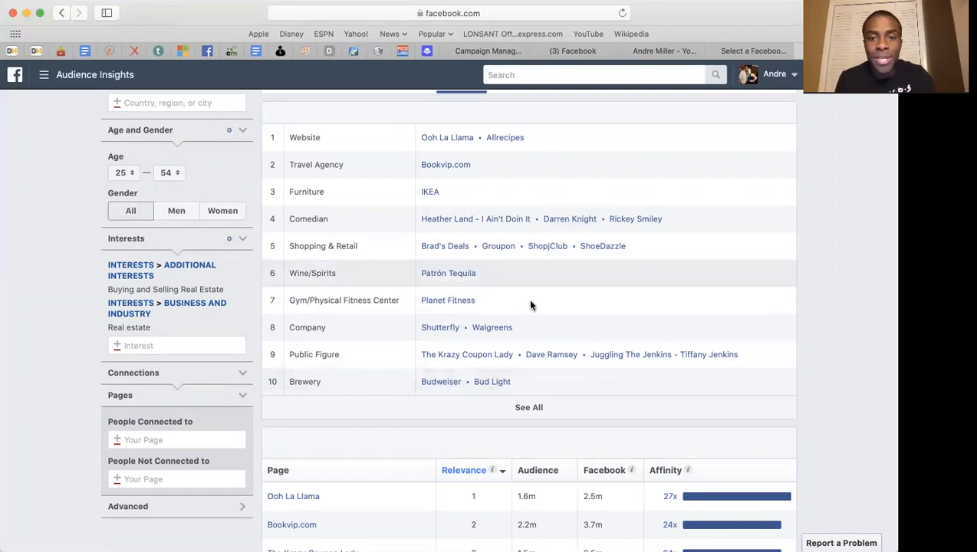
{"action": "scroll", "coordinate": [553, 314], "scroll_direction": "up", "scroll_amount": 3}
{"action": "left_click_drag", "start_coordinate": [271, 156], "coordinate": [313, 158]}
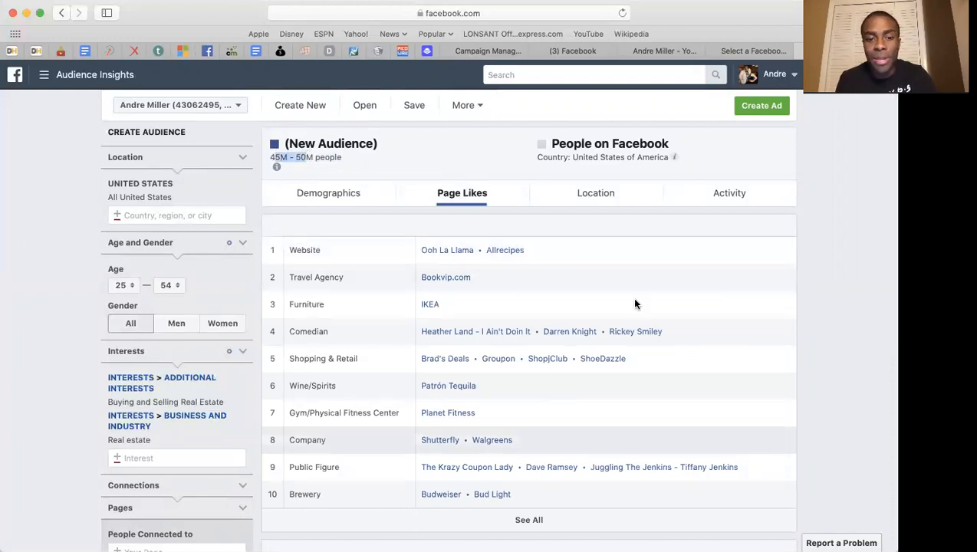
Review the top cities in the audience's location insights and compare their shares with those of all Facebook users.
{"action": "left_click", "coordinate": [611, 199]}
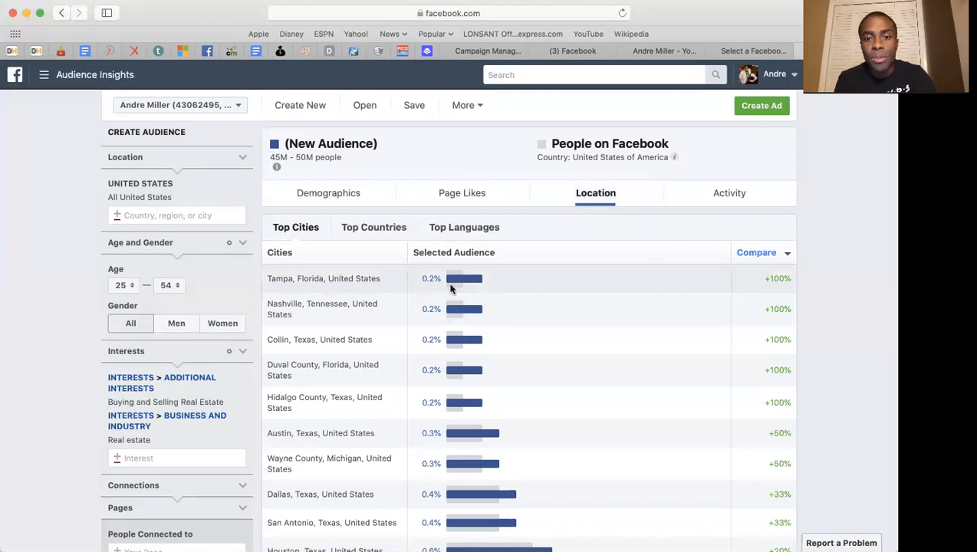
{"action": "scroll", "coordinate": [460, 290], "scroll_direction": "down", "scroll_amount": 1}
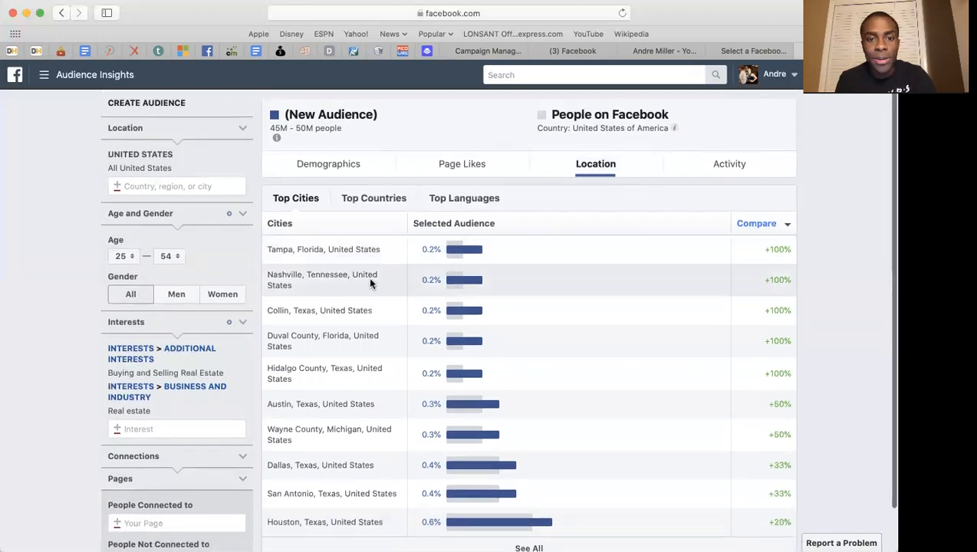
{"action": "scroll", "coordinate": [419, 278], "scroll_direction": "down", "scroll_amount": 2}
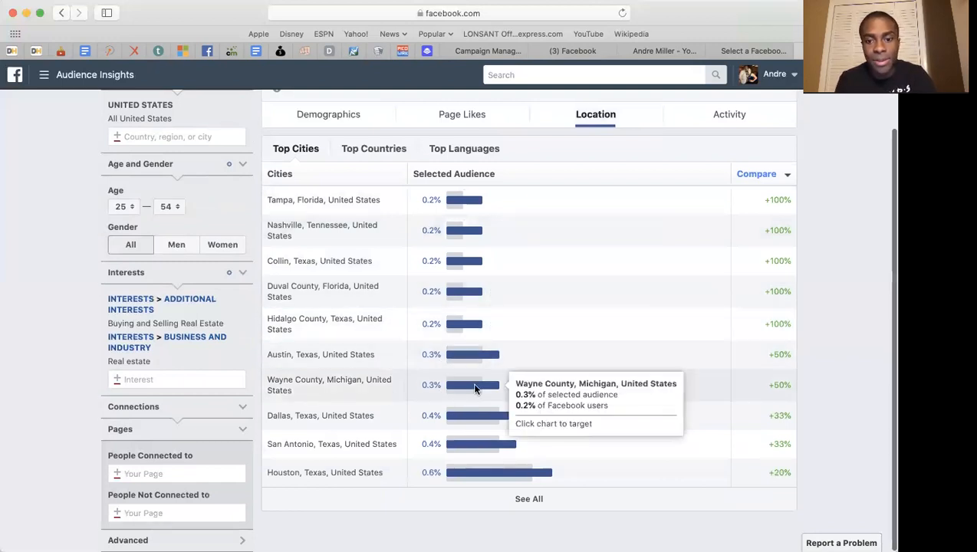
{"action": "scroll", "coordinate": [537, 435], "scroll_direction": "up", "scroll_amount": 3}
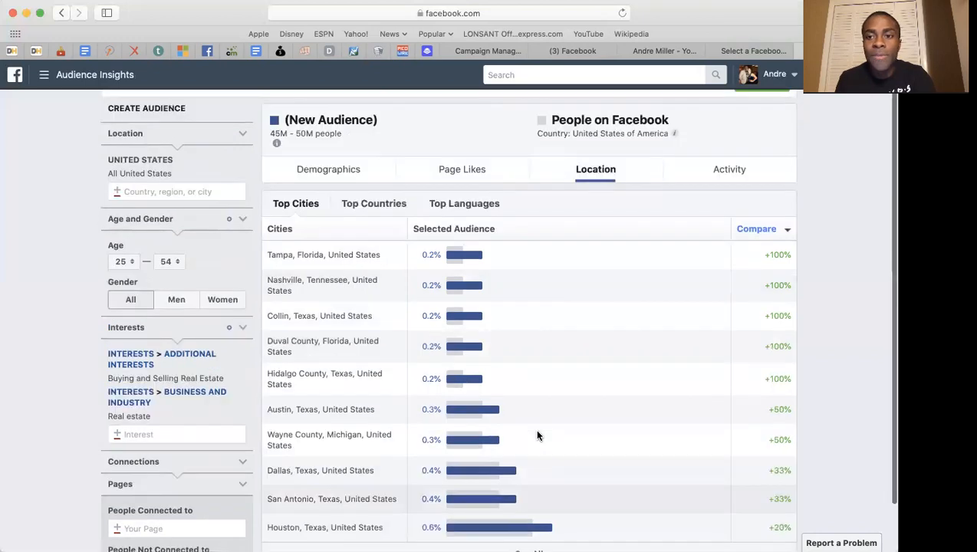
Examine the audience's activity over the last 30 days, especially the median number of ads clicked.
{"action": "left_click", "coordinate": [723, 201]}
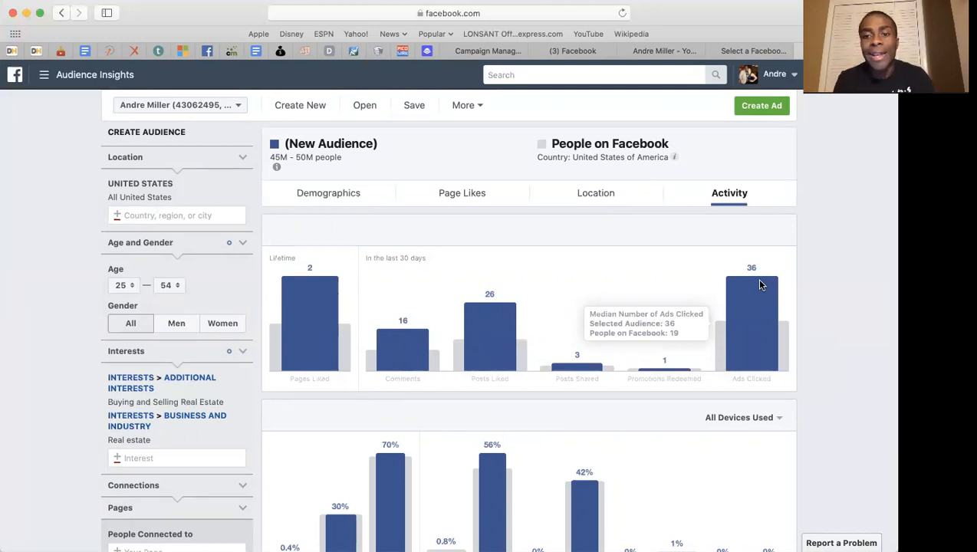
{"action": "scroll", "coordinate": [633, 365], "scroll_direction": "down", "scroll_amount": 1}
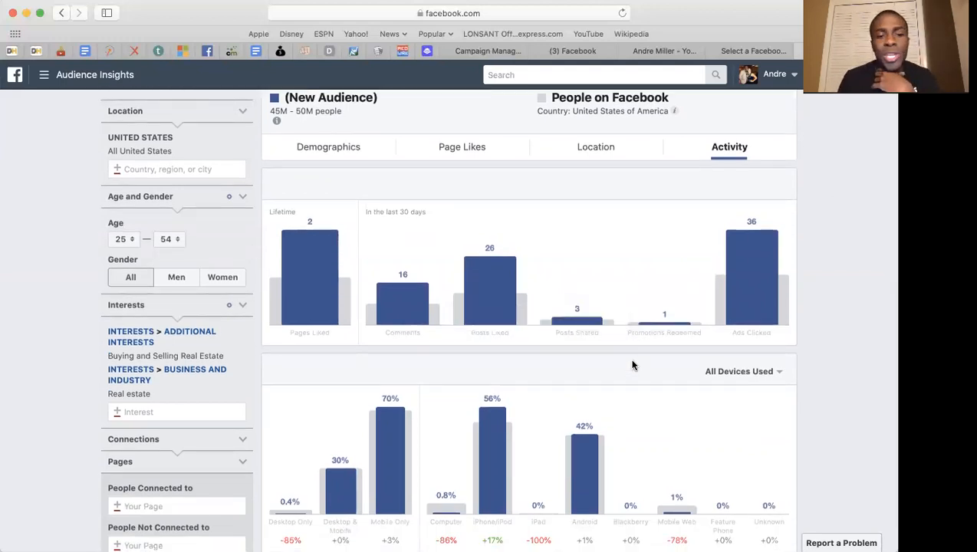
{"action": "scroll", "coordinate": [632, 365], "scroll_direction": "up", "scroll_amount": 1}
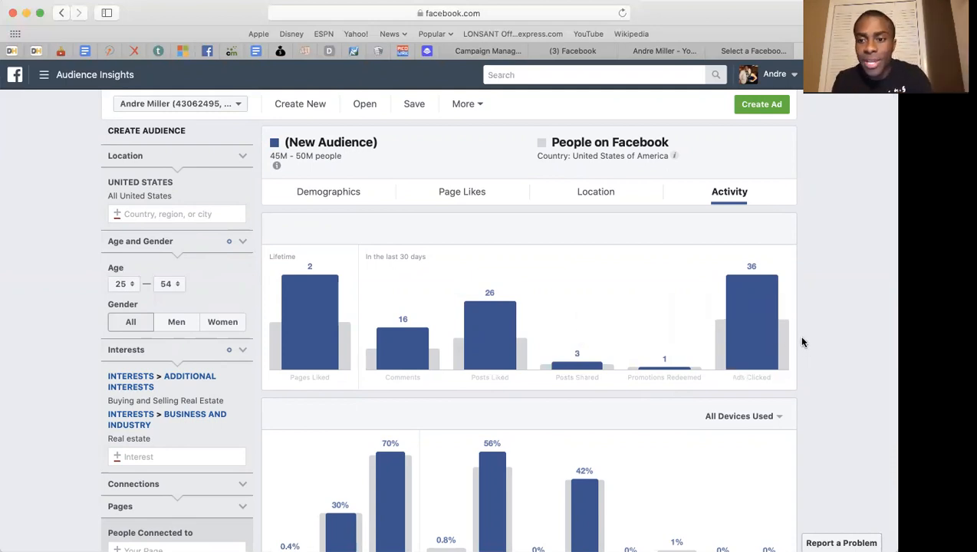
{"action": "mouse_move", "coordinate": [767, 342]}
{"action": "scroll", "coordinate": [771, 330], "scroll_direction": "down", "scroll_amount": 1}
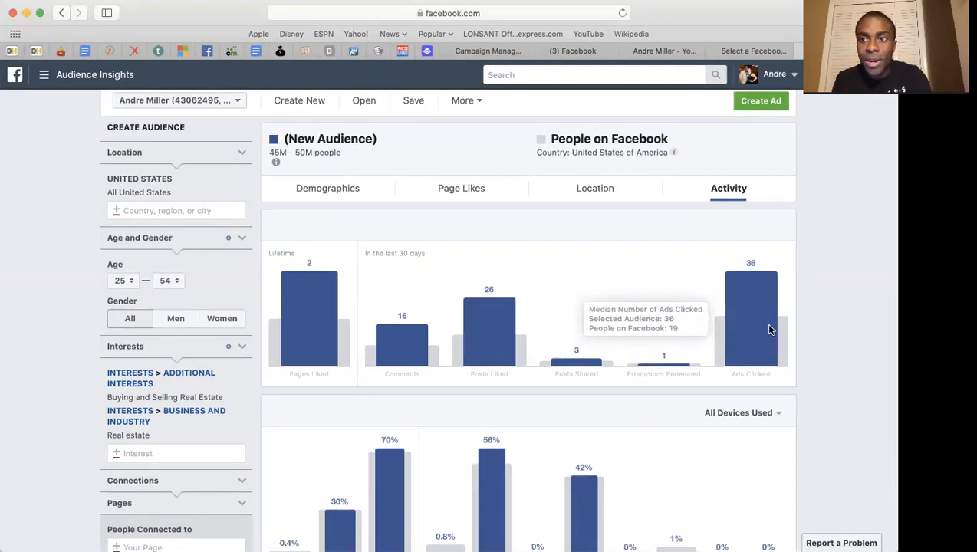
Examine the audience's device usage, comparing the iPhone/iPod, Mobile Only and Desktop & Mobile shares.
{"action": "scroll", "coordinate": [768, 316], "scroll_direction": "down", "scroll_amount": 3}
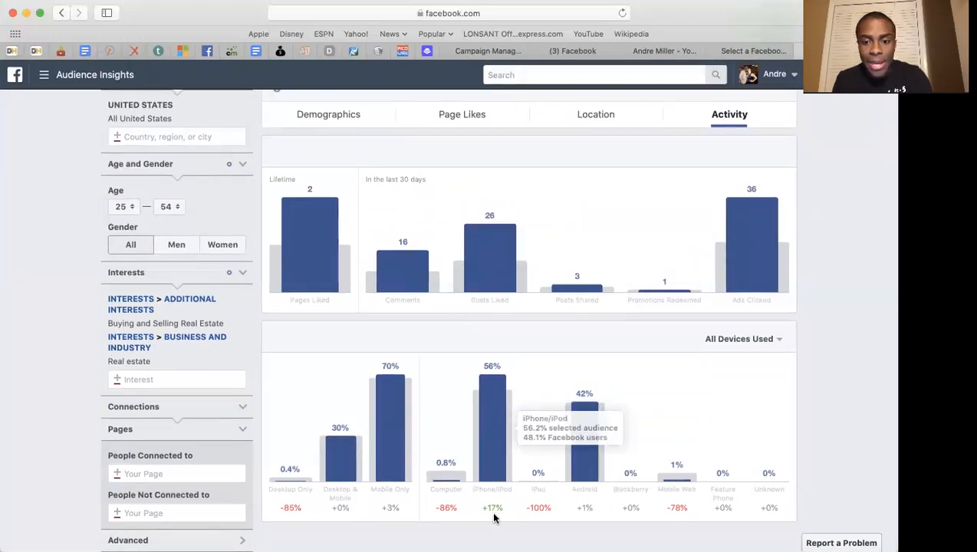
{"action": "mouse_move", "coordinate": [498, 503]}
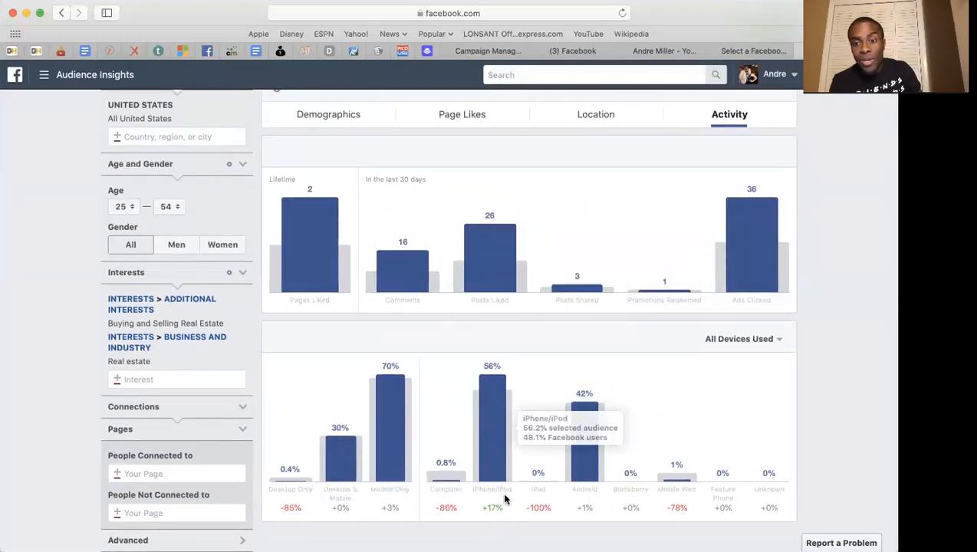
{"action": "mouse_move", "coordinate": [393, 465]}
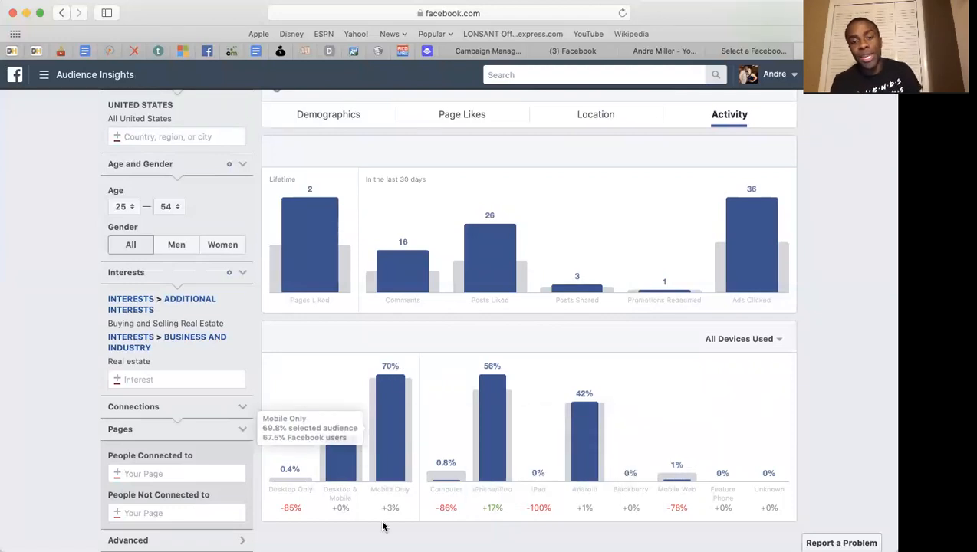
{"action": "mouse_move", "coordinate": [340, 453]}
{"action": "mouse_move", "coordinate": [404, 482]}
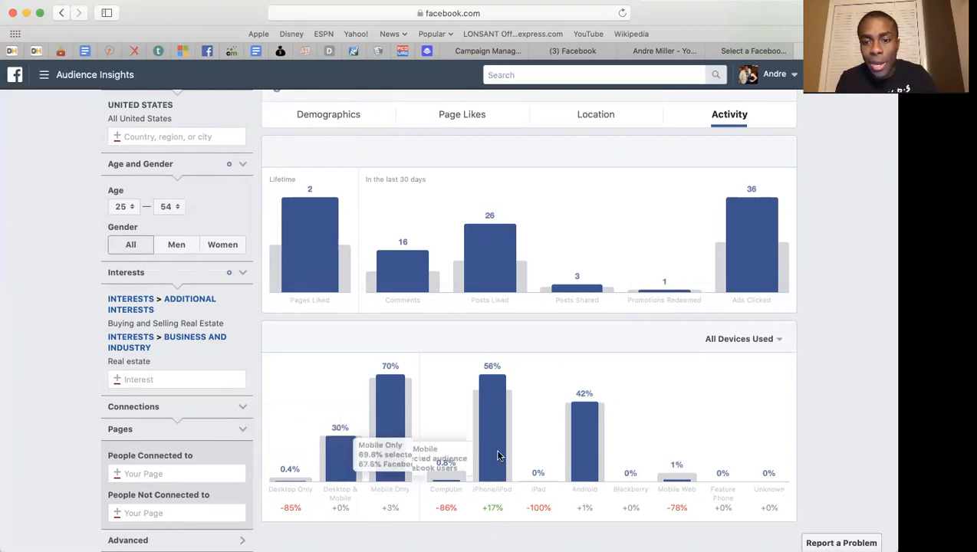
{"action": "mouse_move", "coordinate": [484, 441]}
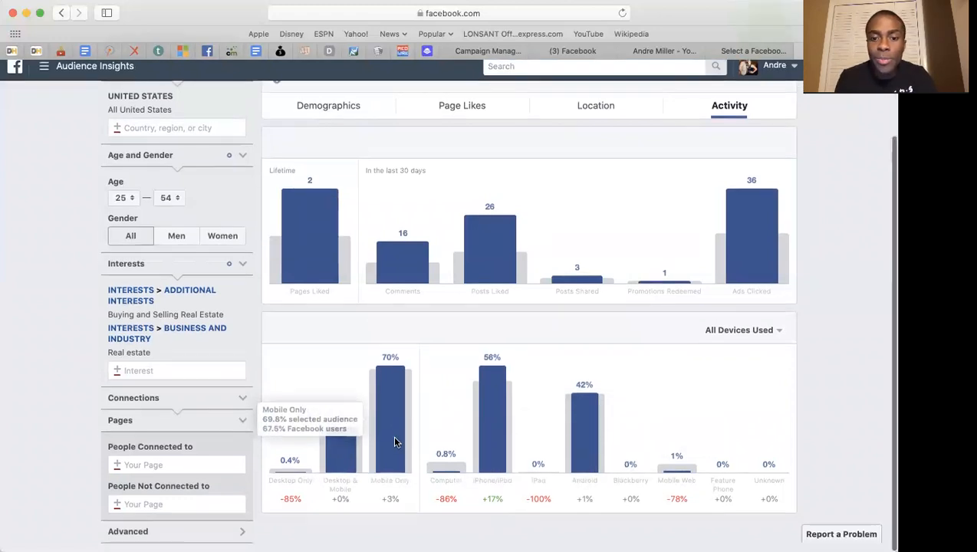
{"action": "scroll", "coordinate": [396, 438], "scroll_direction": "up", "scroll_amount": 3}
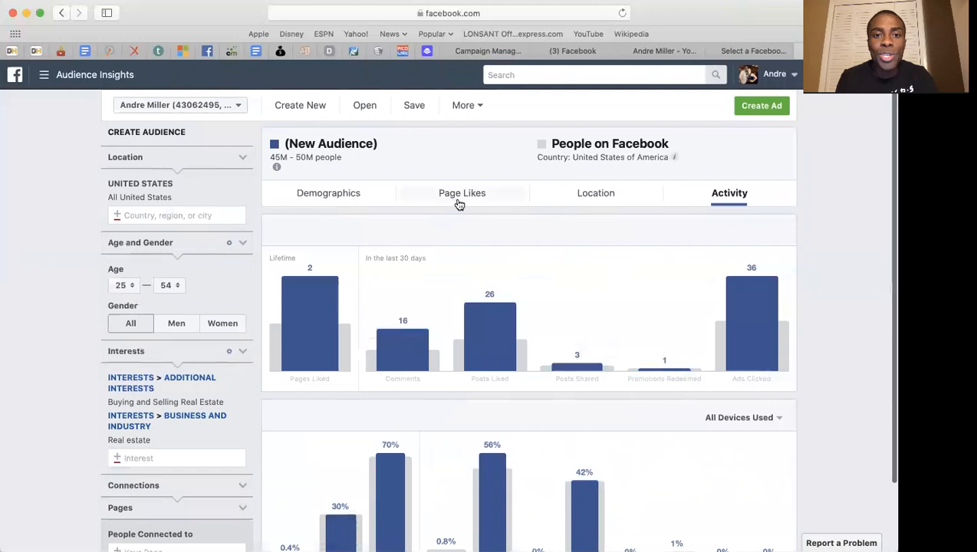
Open the Darren Knight page from the audience's page likes ranked by relevance and look through its posts.
{"action": "left_click", "coordinate": [455, 198]}
{"action": "scroll", "coordinate": [421, 335], "scroll_direction": "down", "scroll_amount": 5}
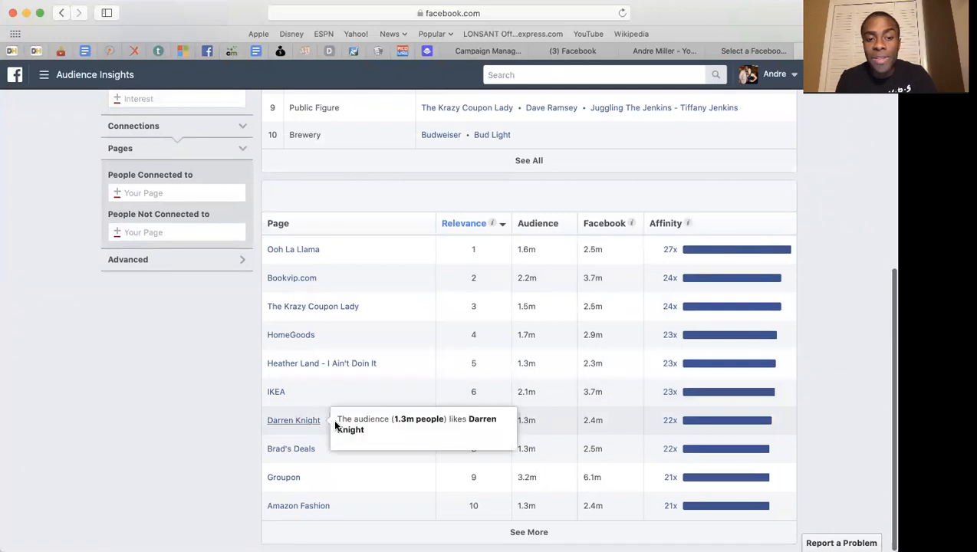
{"action": "mouse_move", "coordinate": [304, 426]}
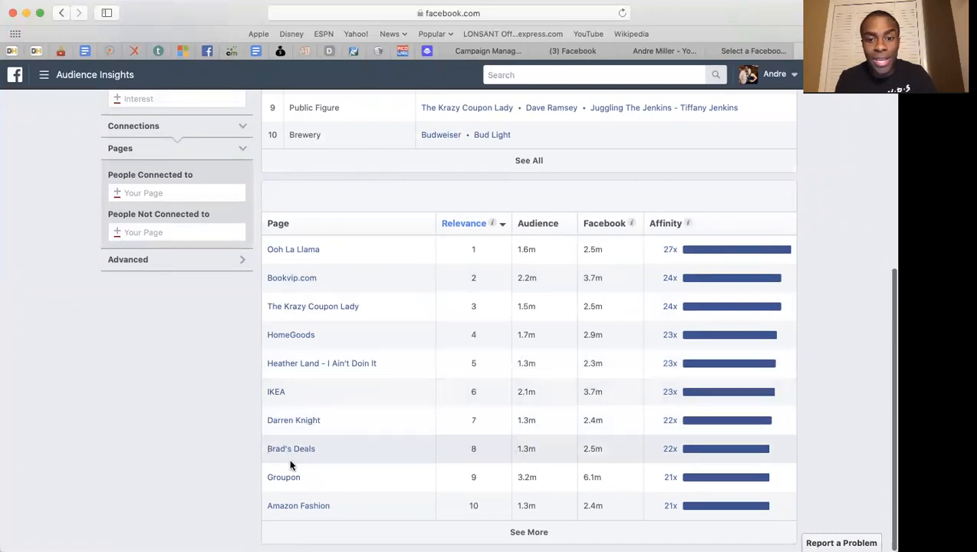
{"action": "left_click", "coordinate": [316, 423]}
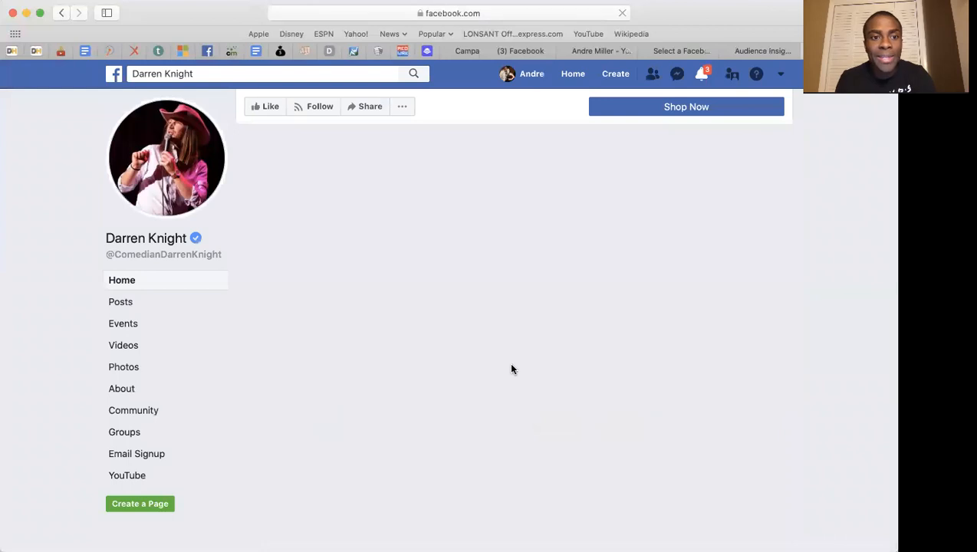
{"action": "scroll", "coordinate": [511, 370], "scroll_direction": "down", "scroll_amount": 5}
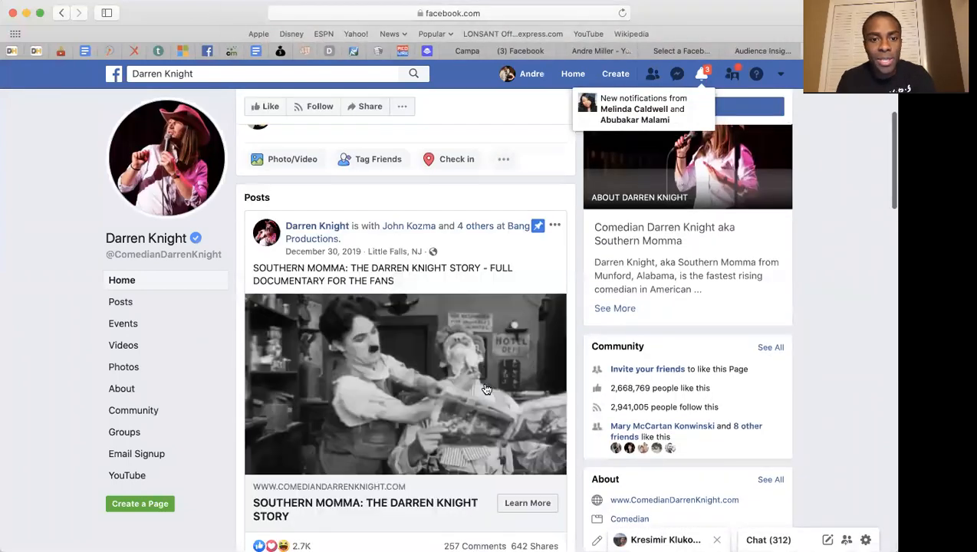
{"action": "scroll", "coordinate": [484, 388], "scroll_direction": "down", "scroll_amount": 5}
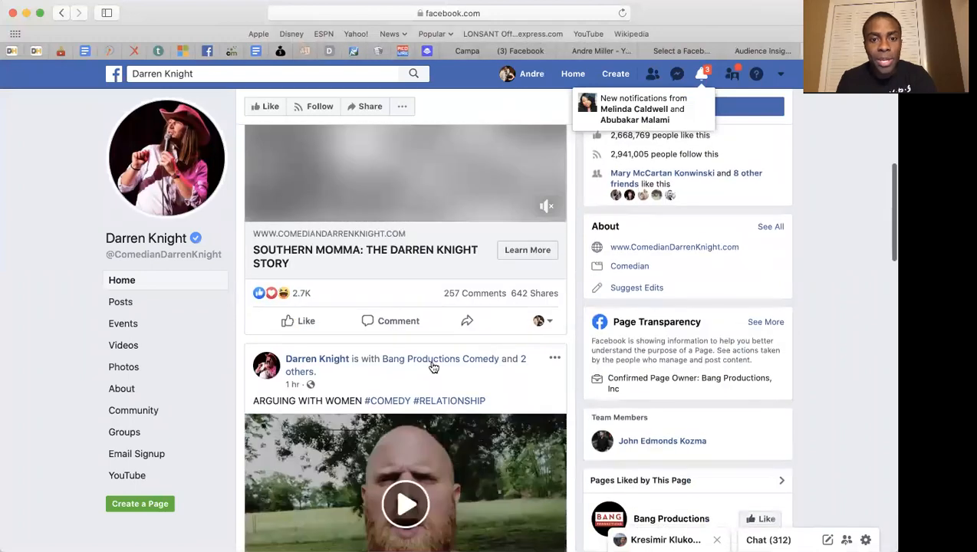
{"action": "scroll", "coordinate": [433, 368], "scroll_direction": "down", "scroll_amount": 5}
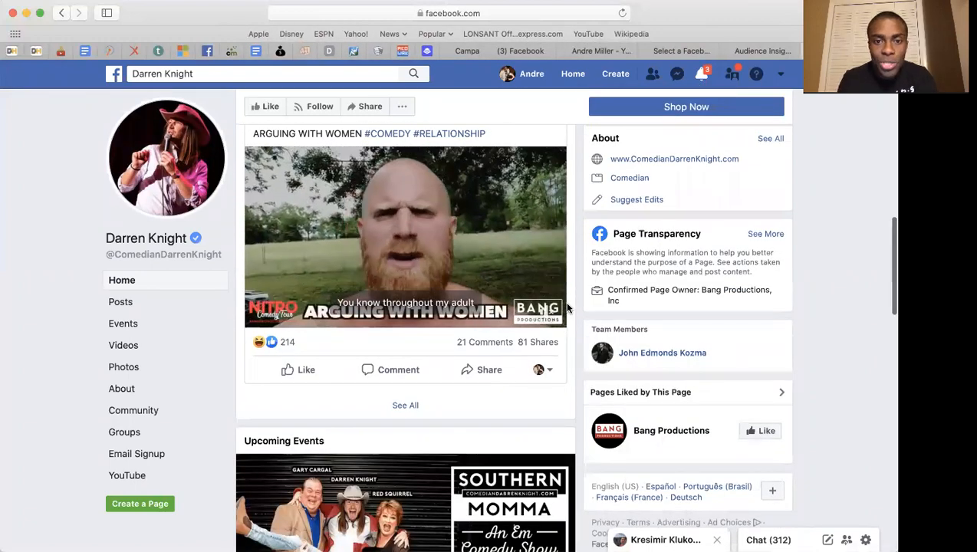
{"action": "scroll", "coordinate": [568, 307], "scroll_direction": "up", "scroll_amount": 15}
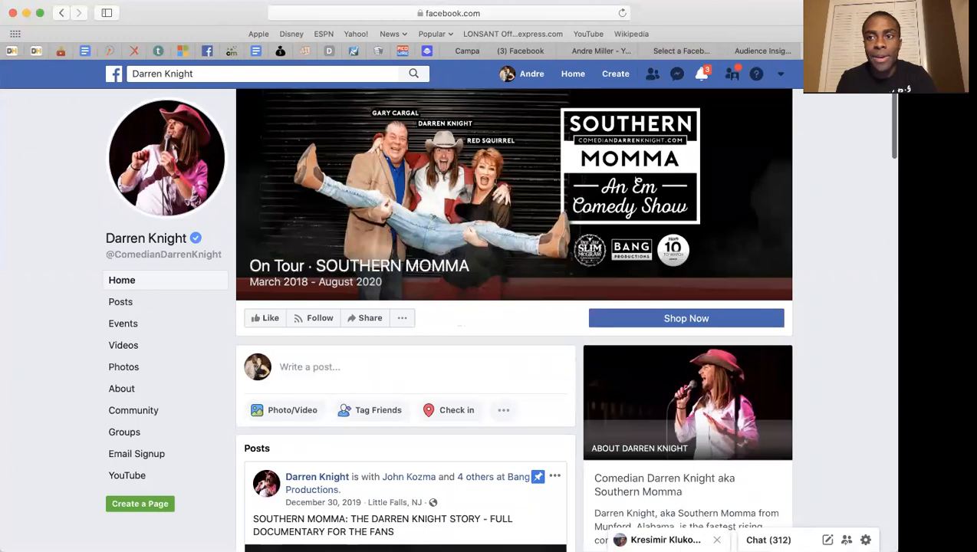
Return to Audience Insights, open the IKEA page from the liked pages, and check its posts and community figures.
{"action": "left_click", "coordinate": [773, 52]}
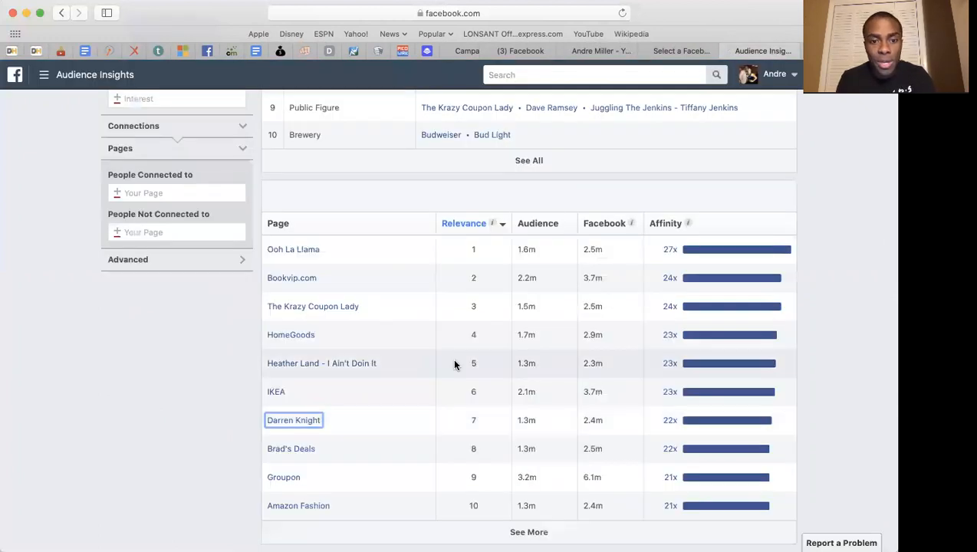
{"action": "left_click", "coordinate": [277, 393]}
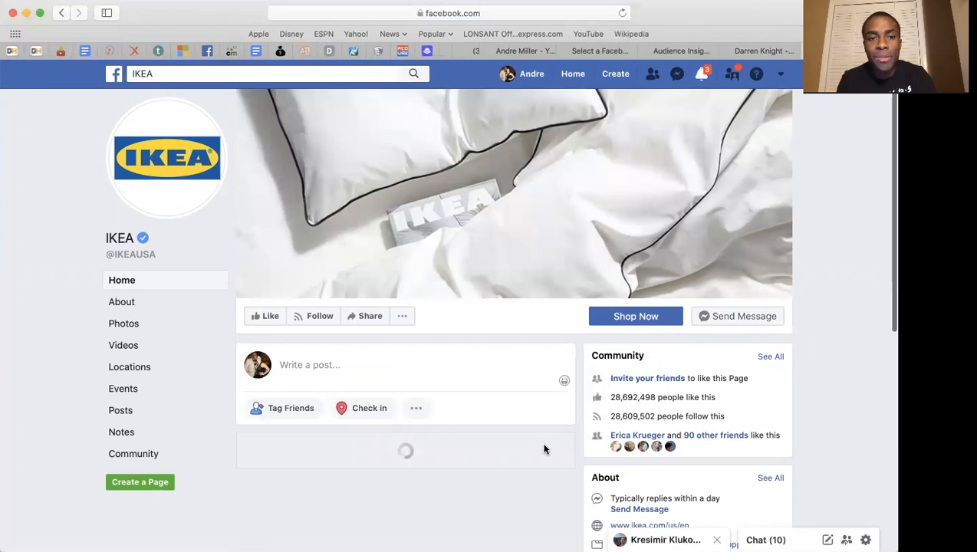
{"action": "scroll", "coordinate": [544, 450], "scroll_direction": "down", "scroll_amount": 10}
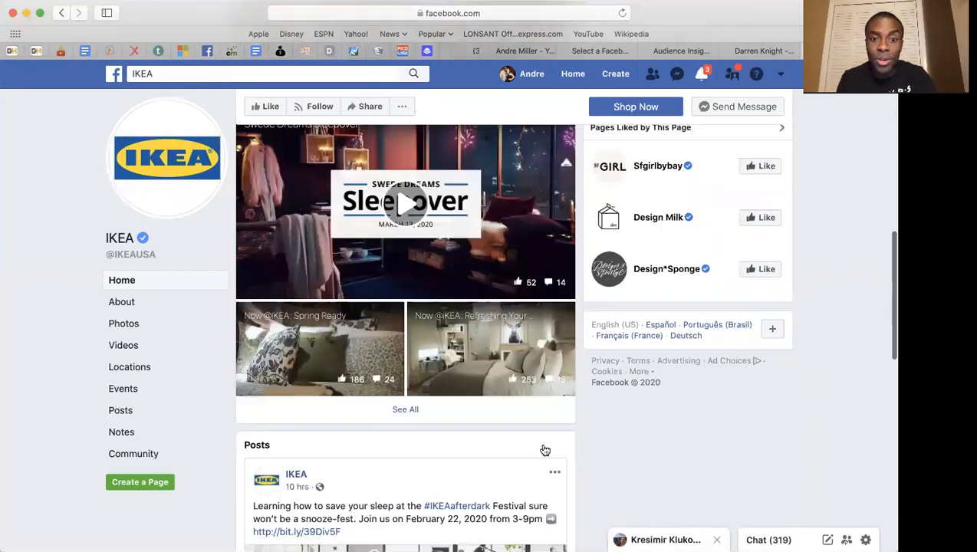
{"action": "scroll", "coordinate": [544, 450], "scroll_direction": "down", "scroll_amount": 5}
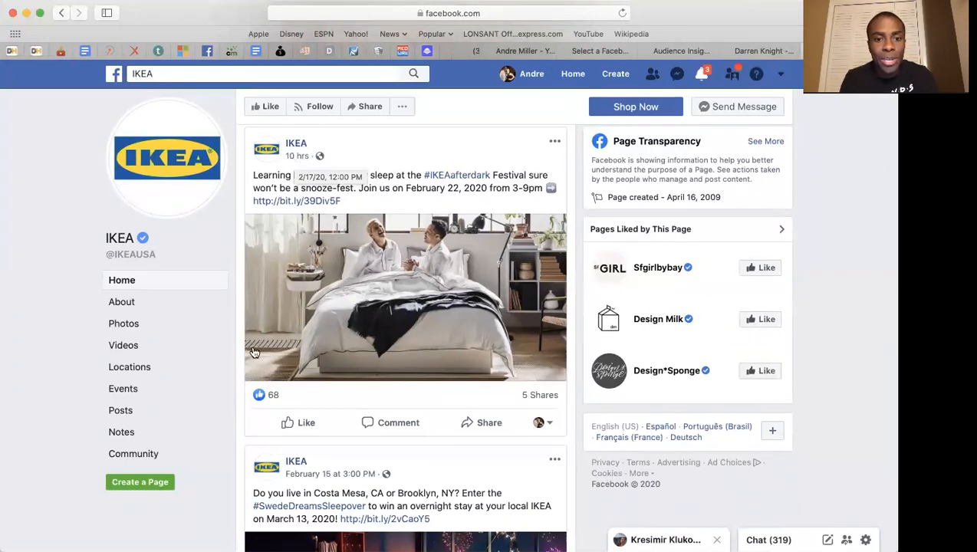
{"action": "scroll", "coordinate": [655, 209], "scroll_direction": "up", "scroll_amount": 4}
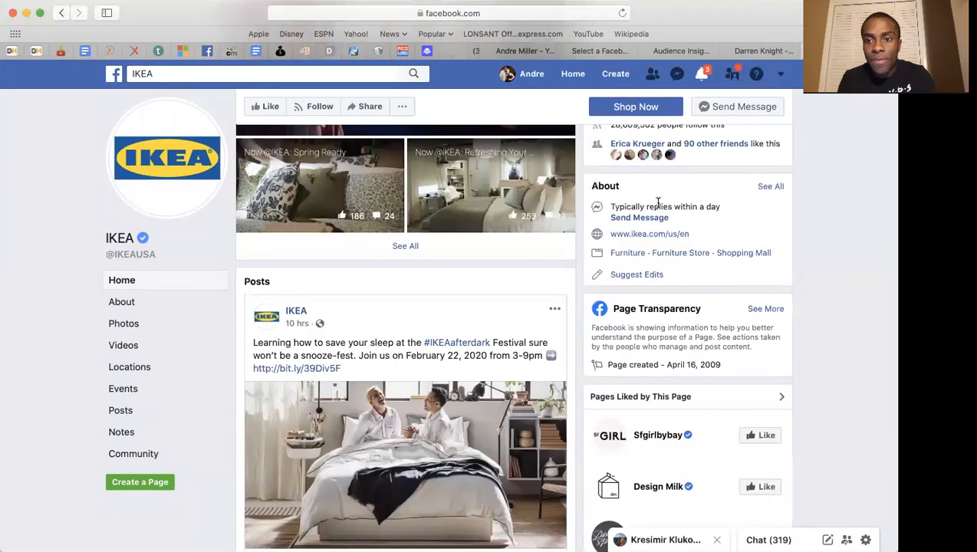
{"action": "scroll", "coordinate": [684, 208], "scroll_direction": "up", "scroll_amount": 2}
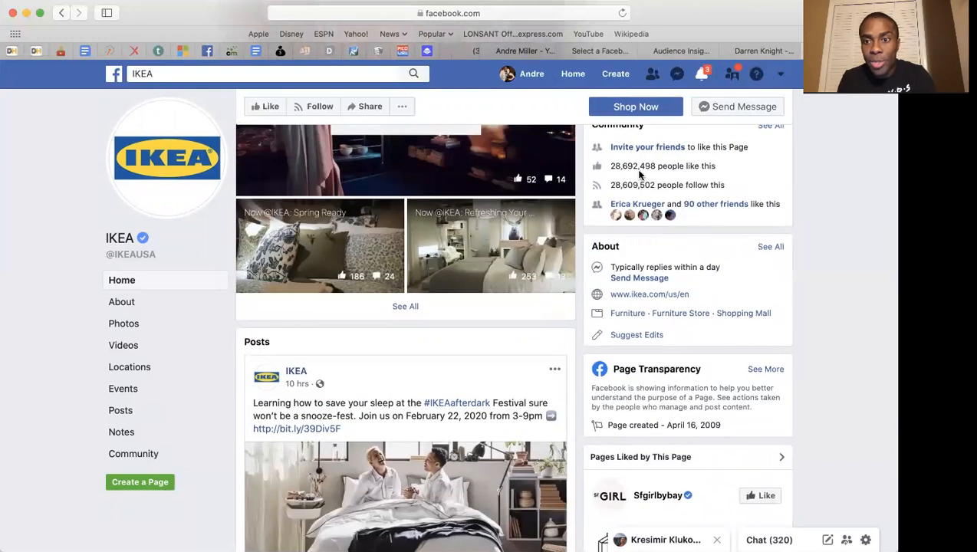
Examine the reactions, comments and shares on IKEA's recent posts.
{"action": "scroll", "coordinate": [452, 416], "scroll_direction": "down", "scroll_amount": 5}
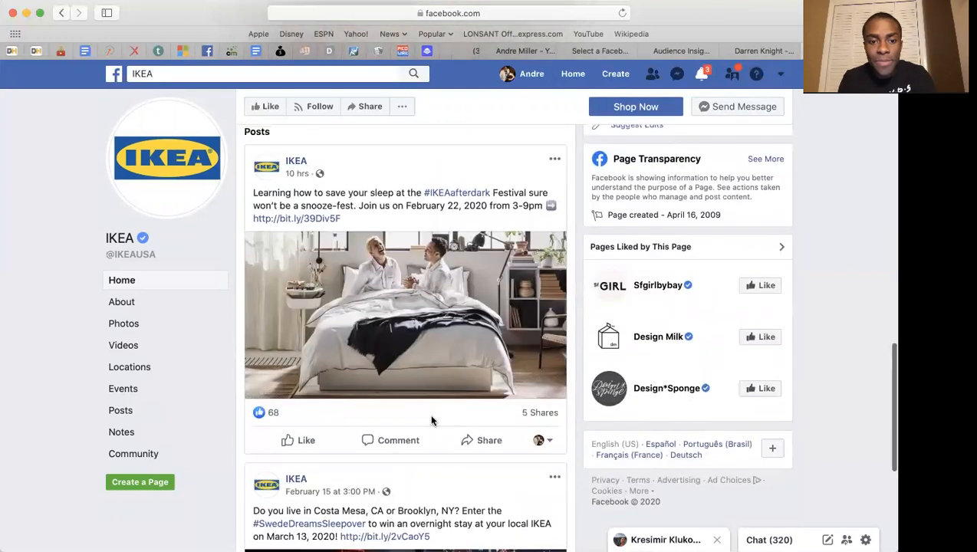
{"action": "scroll", "coordinate": [420, 471], "scroll_direction": "down", "scroll_amount": 7}
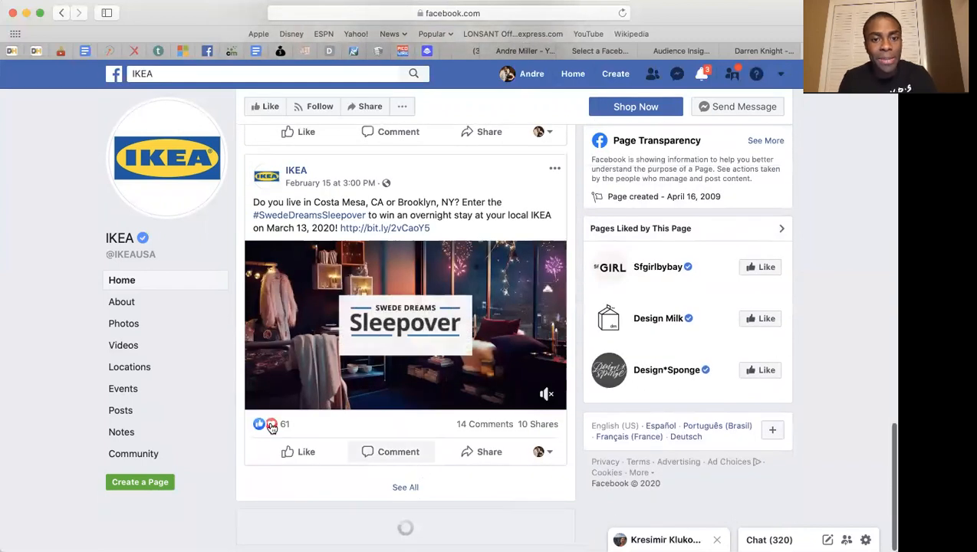
{"action": "scroll", "coordinate": [352, 423], "scroll_direction": "down", "scroll_amount": 13}
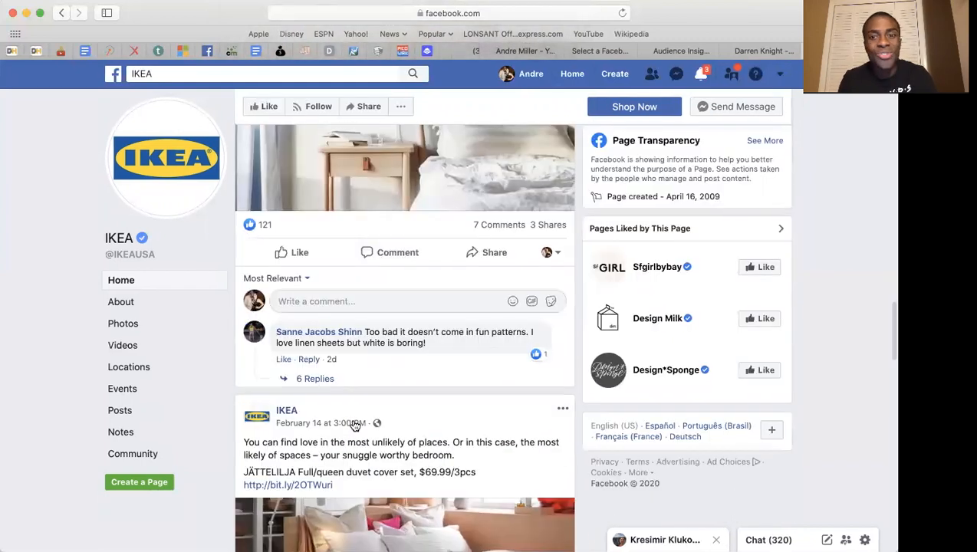
{"action": "scroll", "coordinate": [353, 424], "scroll_direction": "down", "scroll_amount": 5}
{"action": "scroll", "coordinate": [353, 424], "scroll_direction": "down", "scroll_amount": 4}
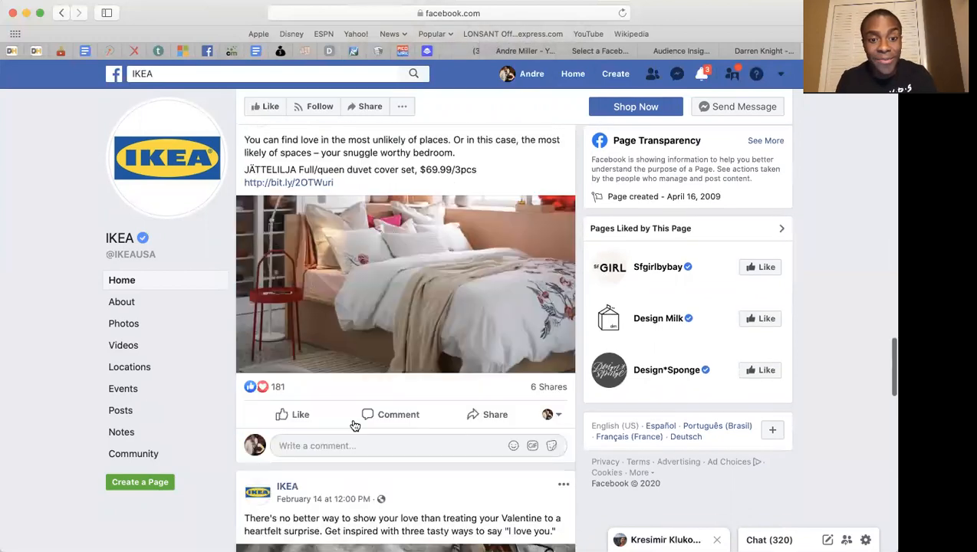
Compare IKEA's page like and follower figures with the engagement on its February 13 and 14 posts.
{"action": "scroll", "coordinate": [382, 393], "scroll_direction": "up", "scroll_amount": 5}
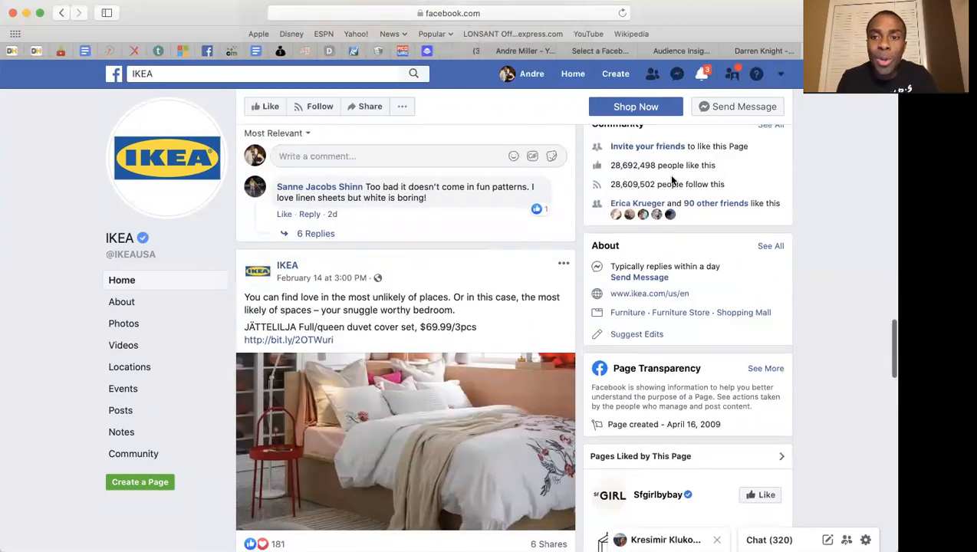
{"action": "scroll", "coordinate": [648, 179], "scroll_direction": "down", "scroll_amount": 4}
{"action": "mouse_move", "coordinate": [278, 389]}
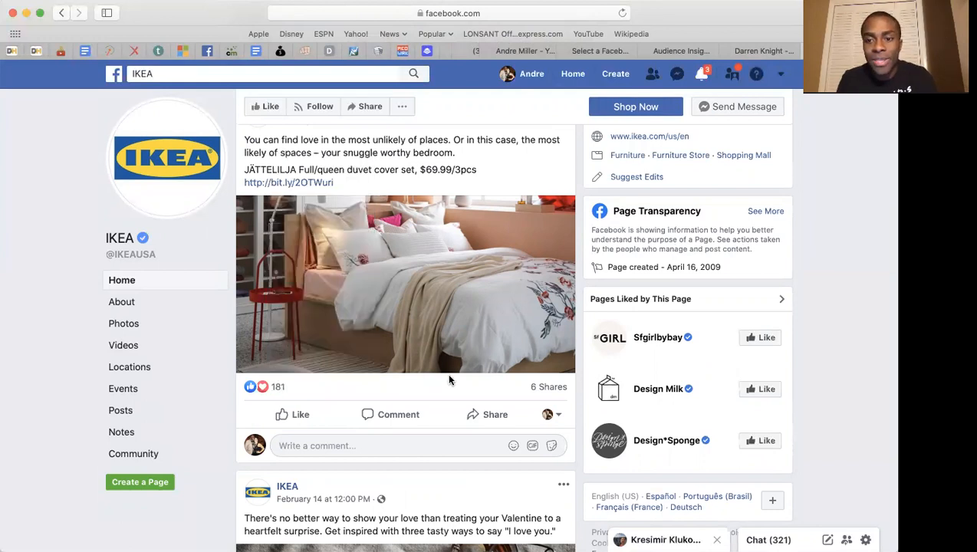
{"action": "scroll", "coordinate": [446, 373], "scroll_direction": "down", "scroll_amount": 9}
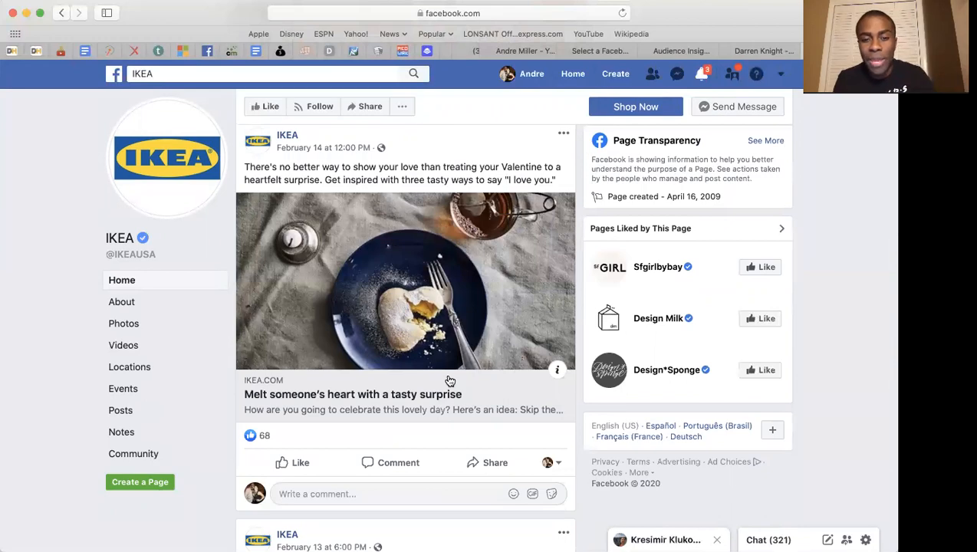
{"action": "scroll", "coordinate": [450, 381], "scroll_direction": "down", "scroll_amount": 11}
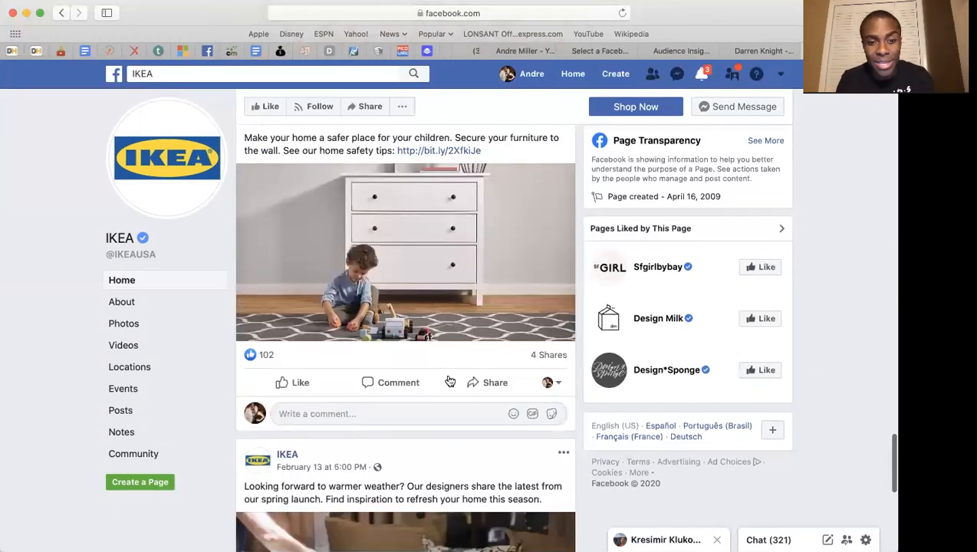
{"action": "scroll", "coordinate": [450, 381], "scroll_direction": "down", "scroll_amount": 8}
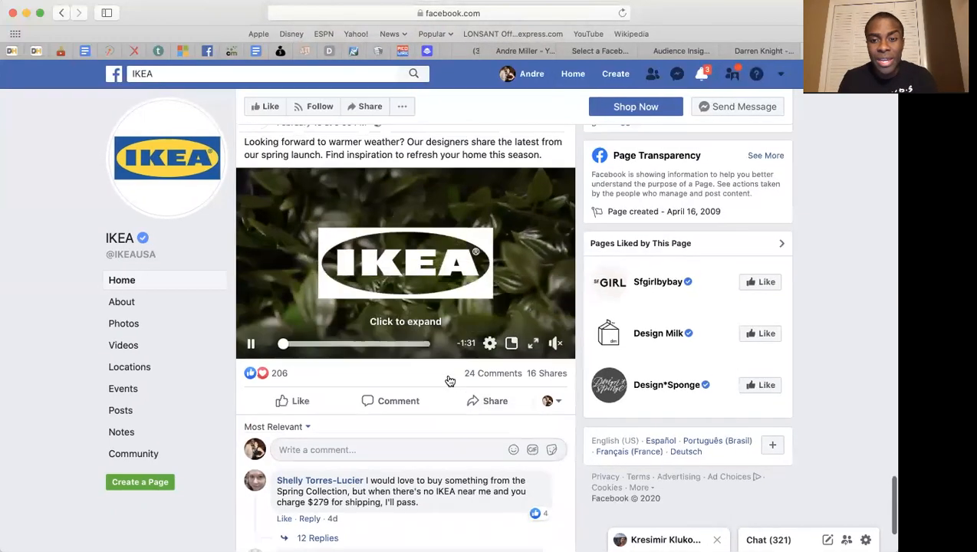
{"action": "scroll", "coordinate": [450, 381], "scroll_direction": "down", "scroll_amount": 4}
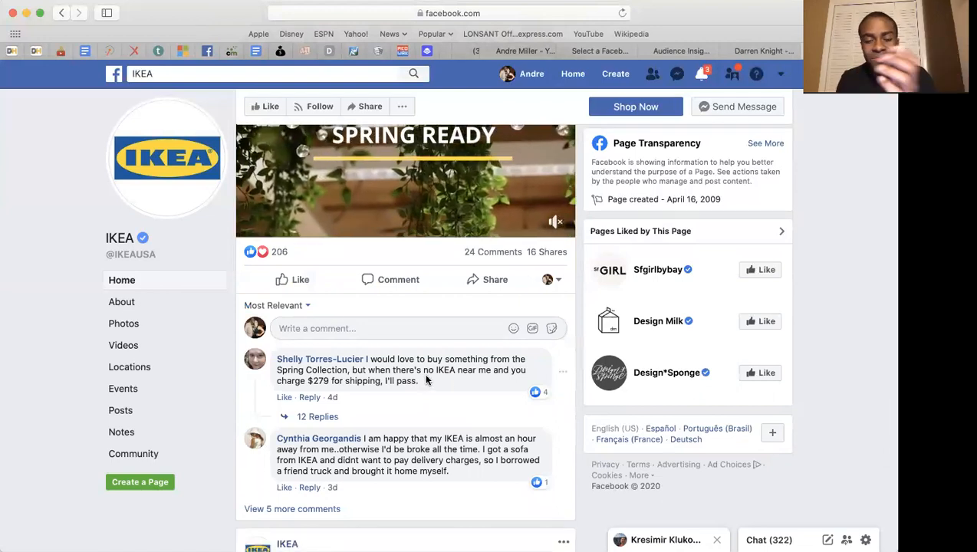
{"action": "scroll", "coordinate": [428, 381], "scroll_direction": "up", "scroll_amount": 20}
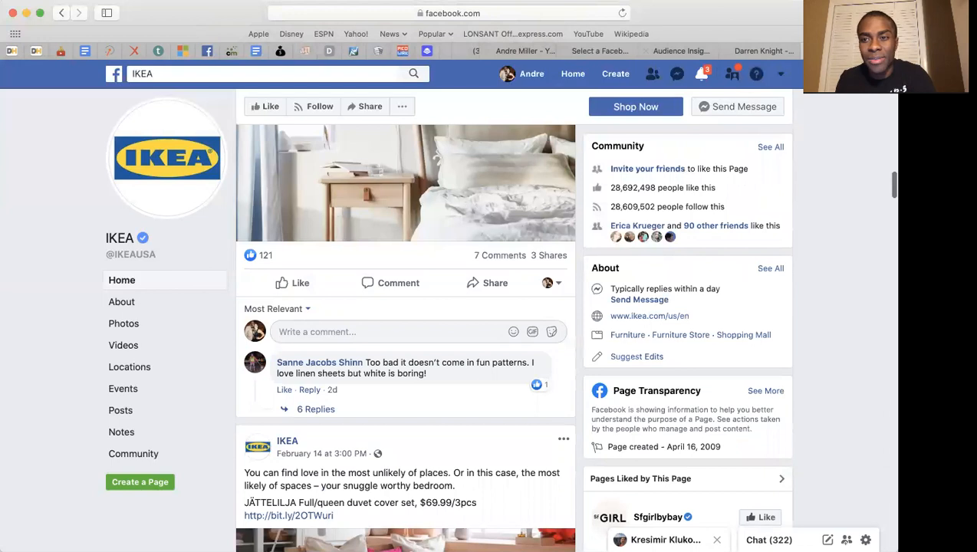
Return to Audience Insights, open the Groupon page from the liked pages, and check its community figures and post engagement.
{"action": "left_click", "coordinate": [718, 50]}
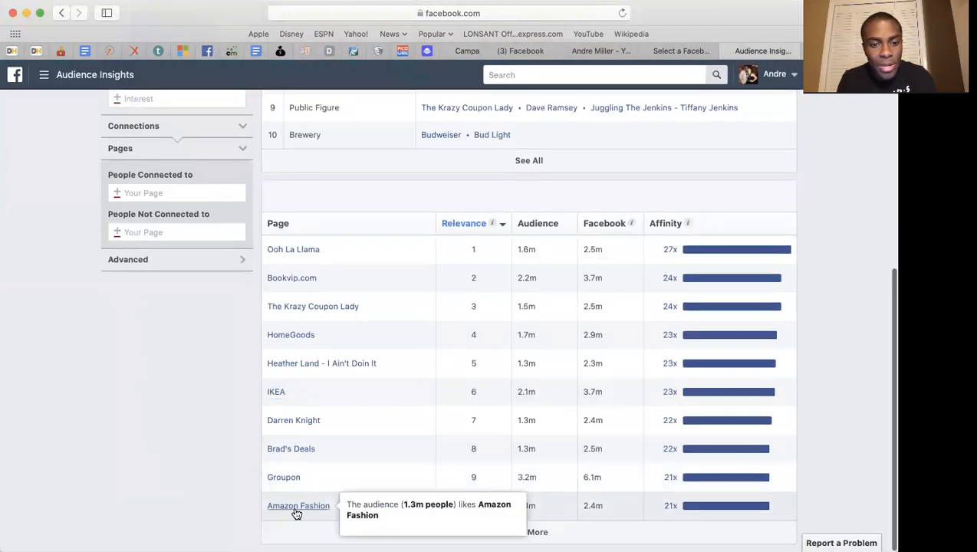
{"action": "mouse_move", "coordinate": [287, 483]}
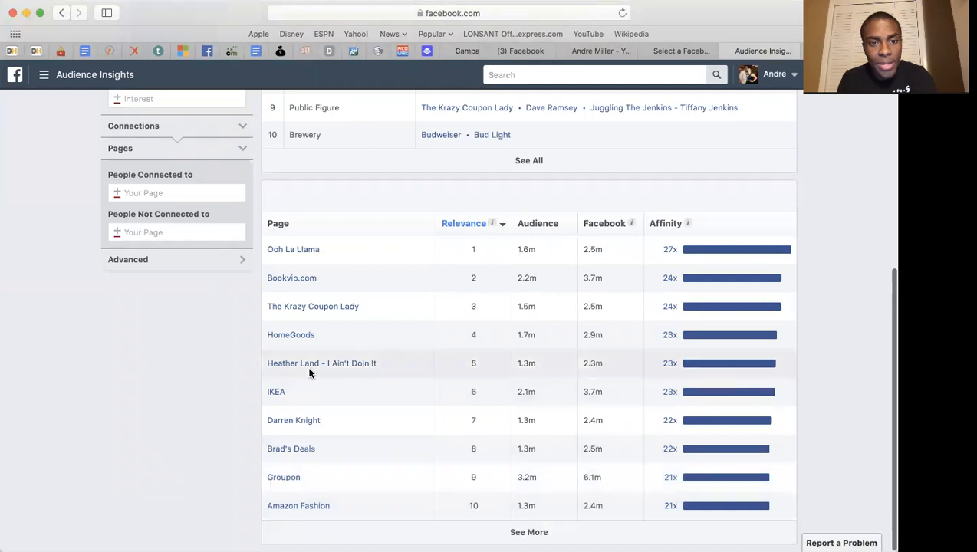
{"action": "left_click", "coordinate": [280, 477]}
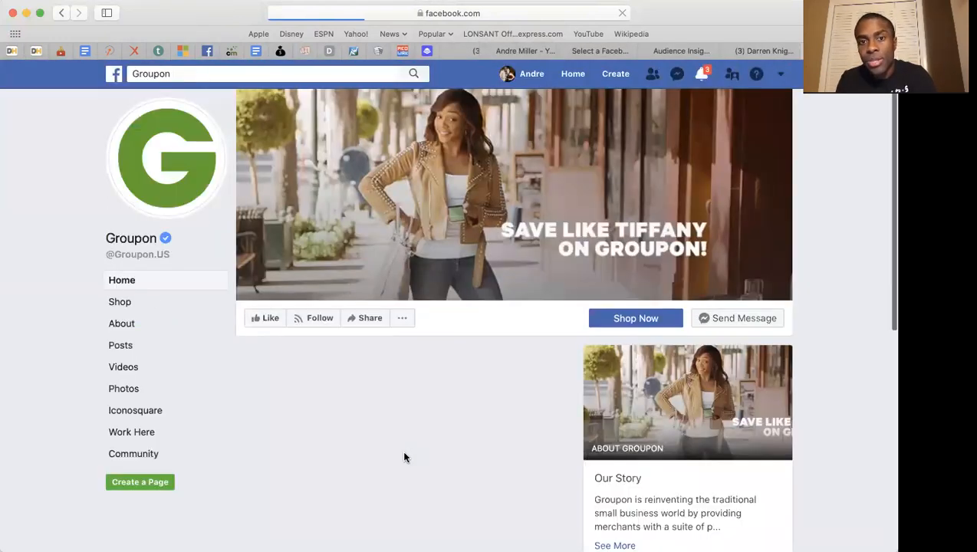
{"action": "scroll", "coordinate": [404, 457], "scroll_direction": "down", "scroll_amount": 5}
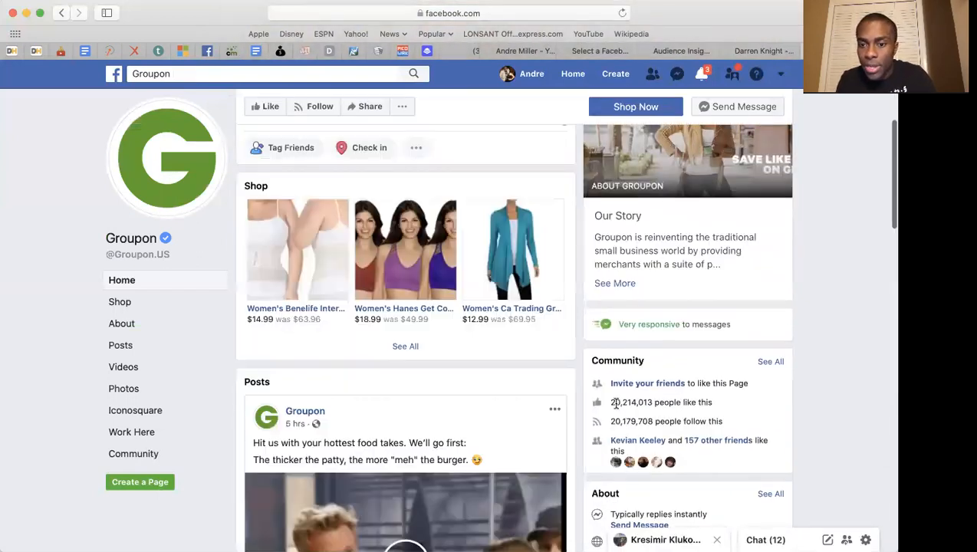
{"action": "scroll", "coordinate": [540, 422], "scroll_direction": "down", "scroll_amount": 5}
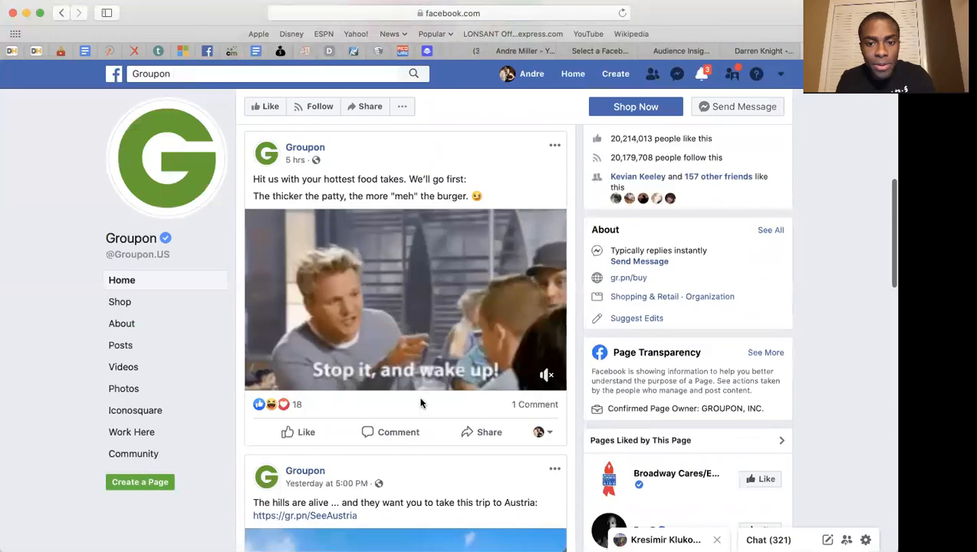
{"action": "scroll", "coordinate": [340, 393], "scroll_direction": "down", "scroll_amount": 2}
{"action": "scroll", "coordinate": [339, 393], "scroll_direction": "down", "scroll_amount": 8}
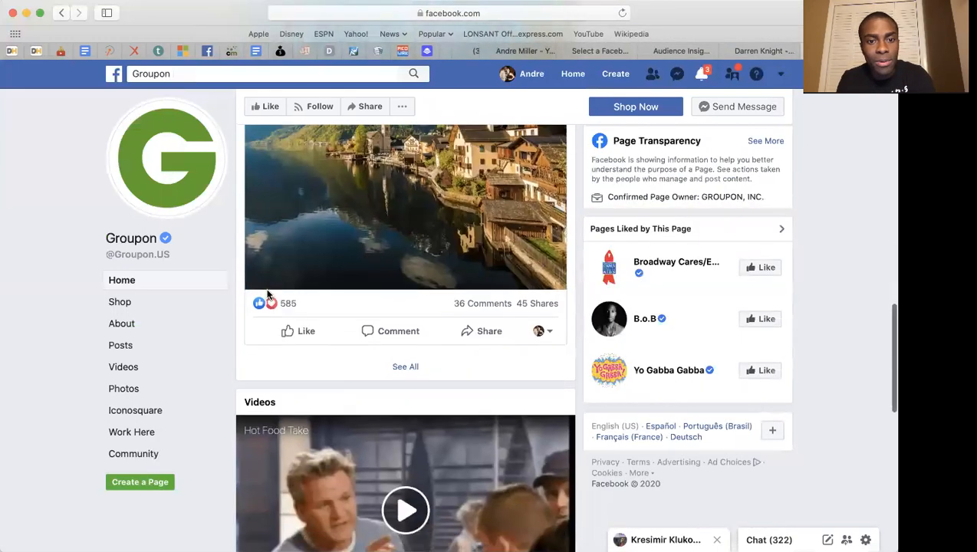
{"action": "scroll", "coordinate": [345, 415], "scroll_direction": "down", "scroll_amount": 10}
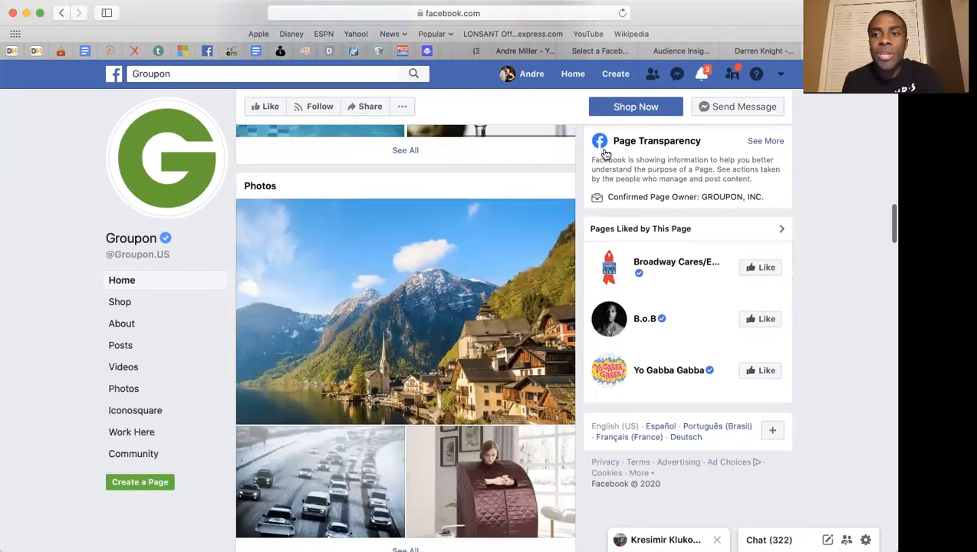
Switch back to the Darren Knight page and review its community figures and the engagement on its posts.
{"action": "left_click", "coordinate": [767, 52]}
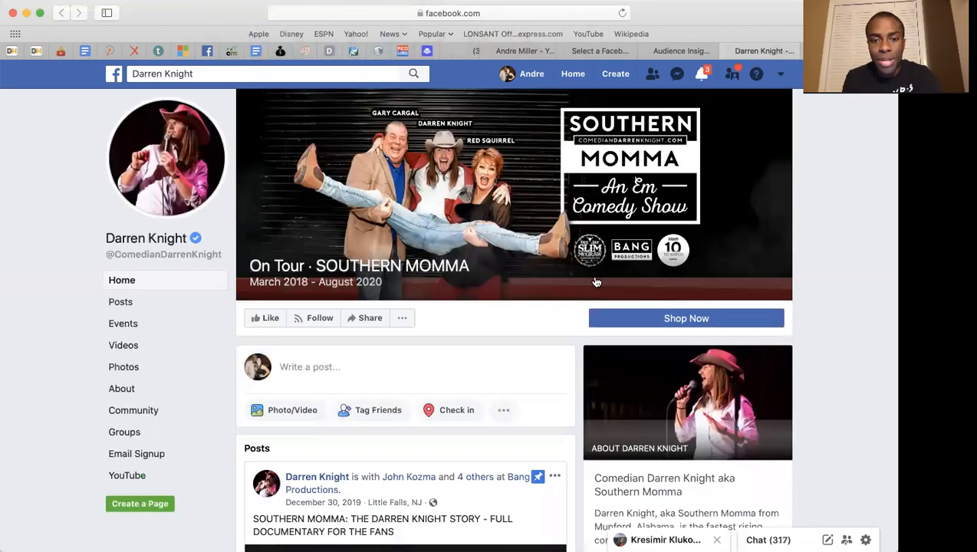
{"action": "scroll", "coordinate": [597, 283], "scroll_direction": "down", "scroll_amount": 6}
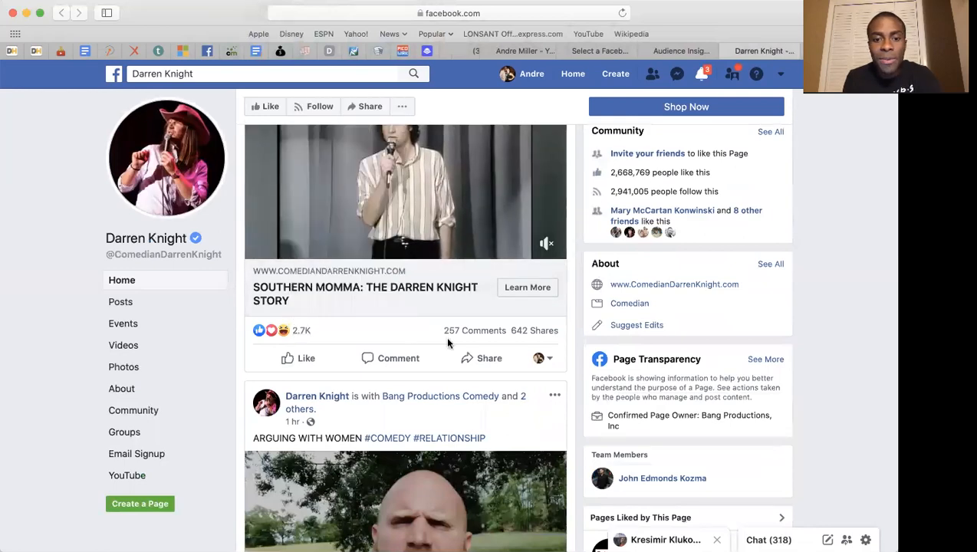
{"action": "scroll", "coordinate": [294, 316], "scroll_direction": "down", "scroll_amount": 10}
{"action": "scroll", "coordinate": [297, 317], "scroll_direction": "down", "scroll_amount": 8}
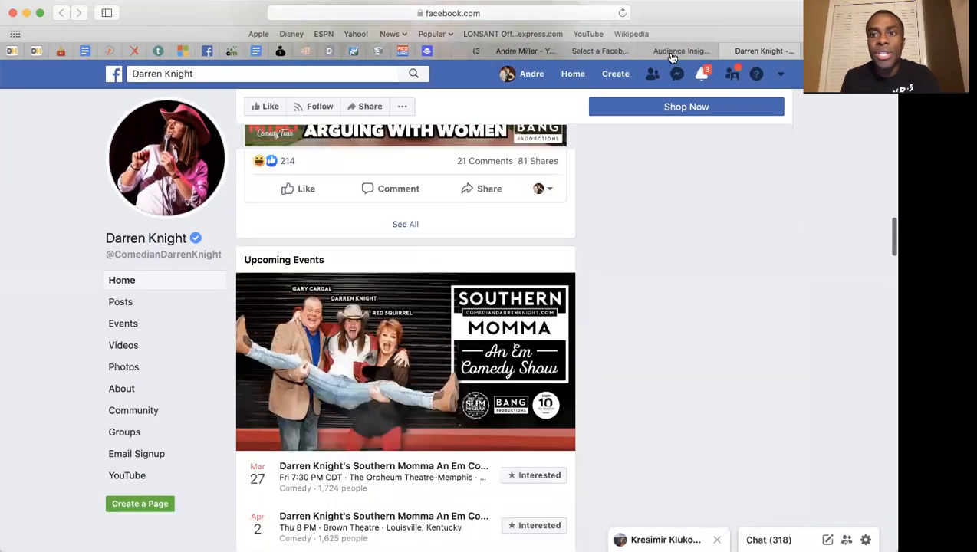
Return to Audience Insights and start creating an ad from the new US real estate audience.
{"action": "left_click", "coordinate": [667, 50]}
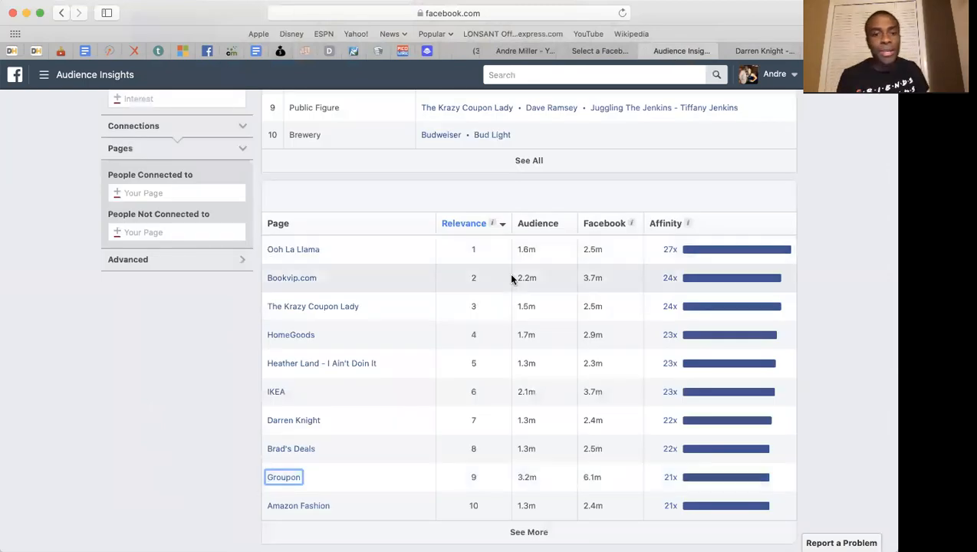
{"action": "scroll", "coordinate": [438, 421], "scroll_direction": "up", "scroll_amount": 5}
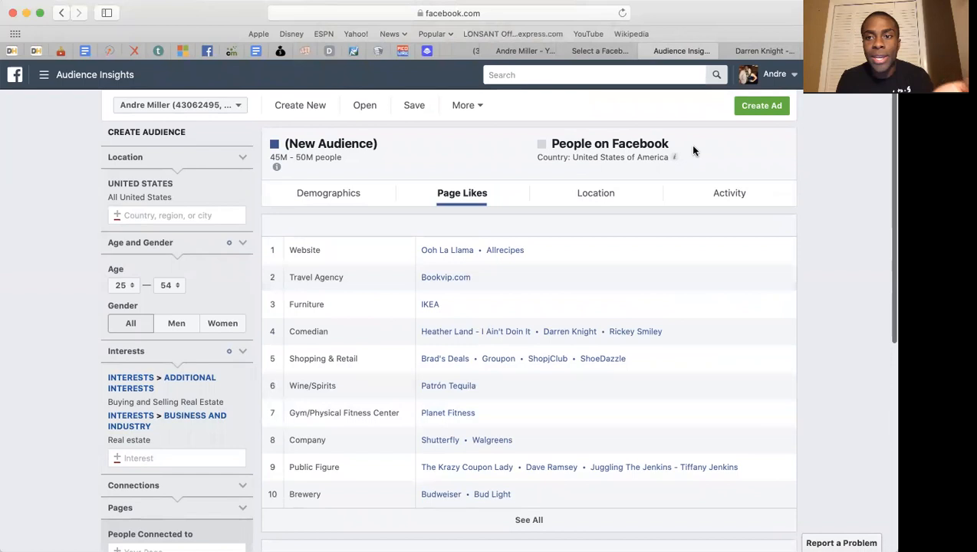
{"action": "left_click", "coordinate": [746, 107]}
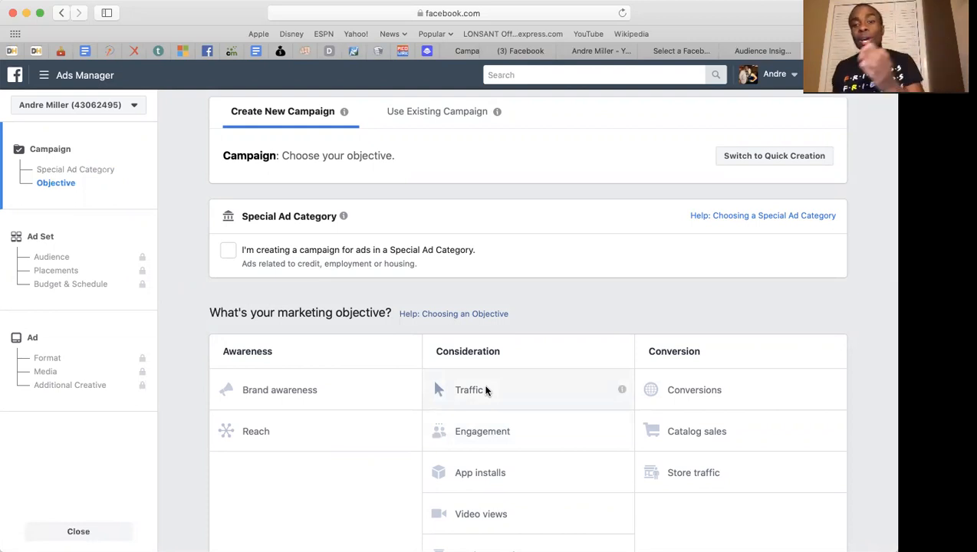
Choose the Engagement objective, name the campaign Real Estate, and continue to the ad set.
{"action": "scroll", "coordinate": [485, 391], "scroll_direction": "down", "scroll_amount": 2}
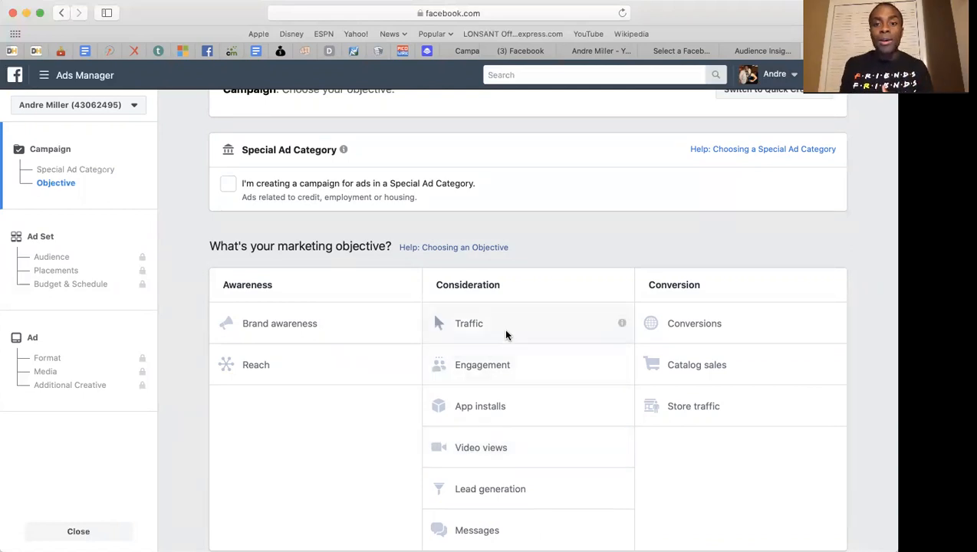
{"action": "left_click", "coordinate": [483, 366]}
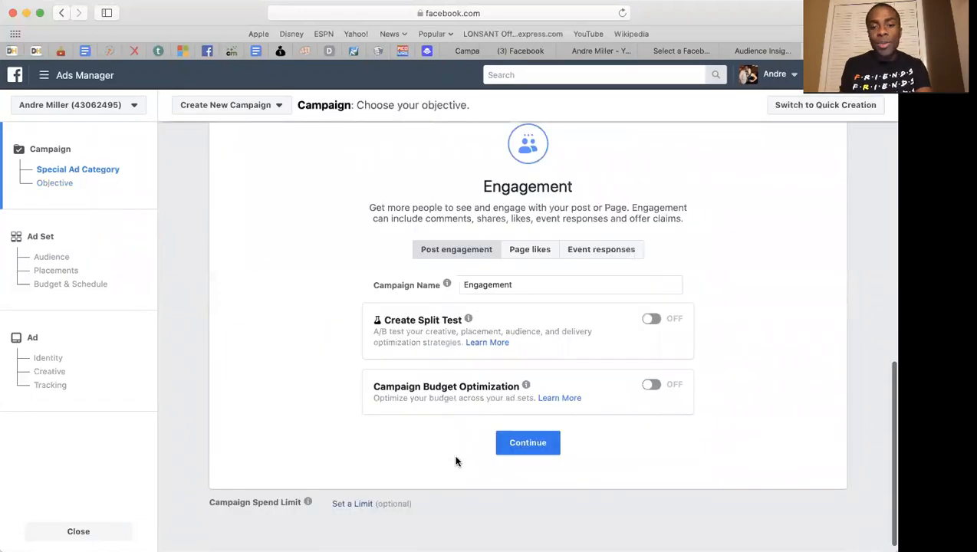
{"action": "left_click_drag", "start_coordinate": [535, 277], "coordinate": [382, 277]}
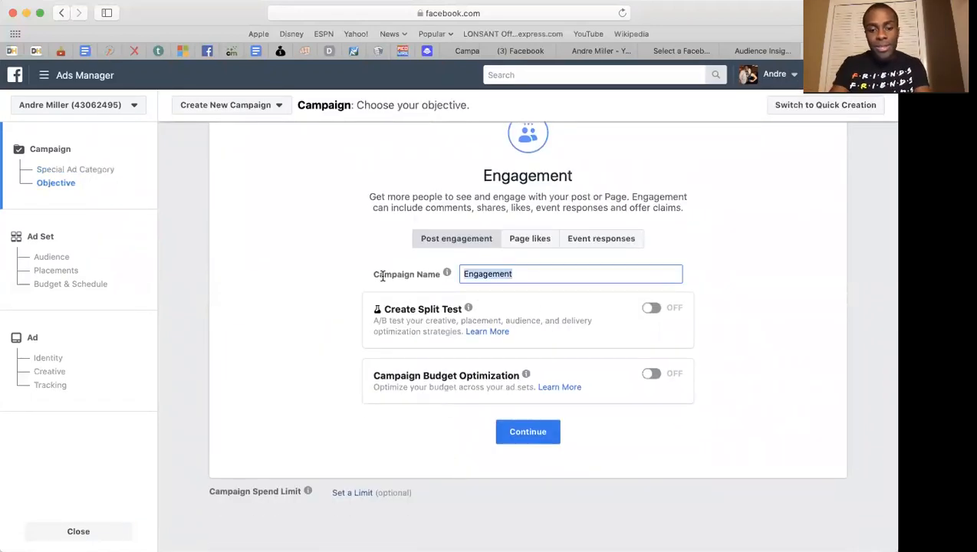
{"action": "type", "text": "Real Estate"}
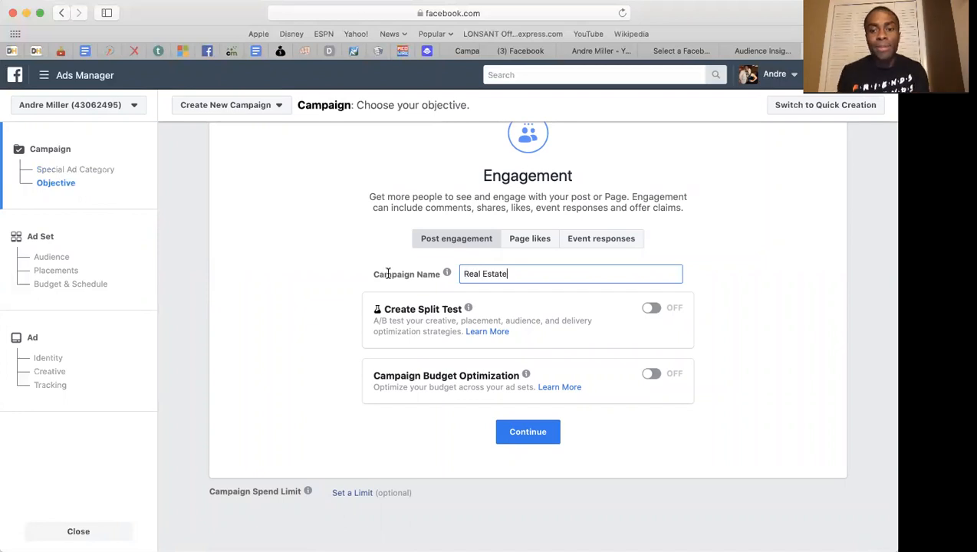
{"action": "left_click", "coordinate": [529, 432]}
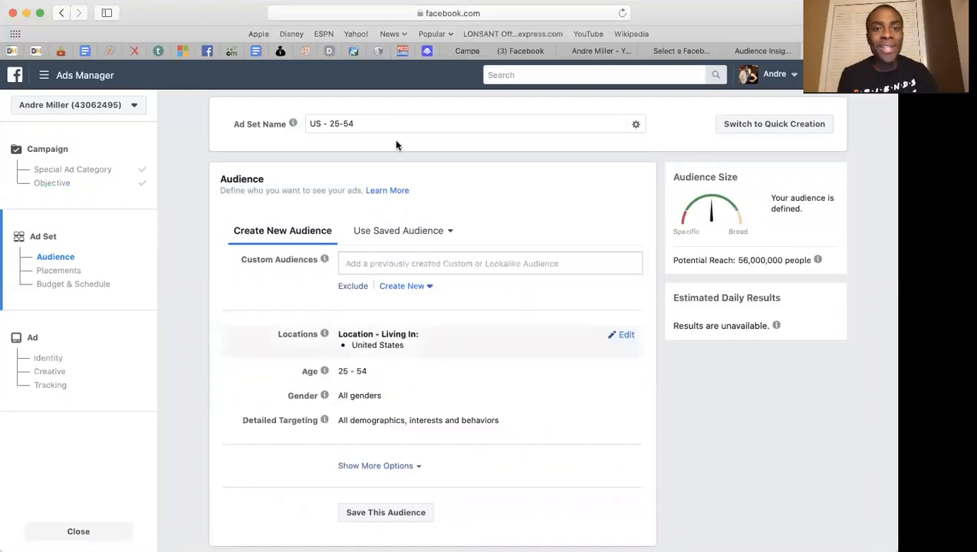
Review the ad set's audience settings and rename the ad set "US - 25-54 Real Estate Lead".
{"action": "scroll", "coordinate": [371, 374], "scroll_direction": "down", "scroll_amount": 3}
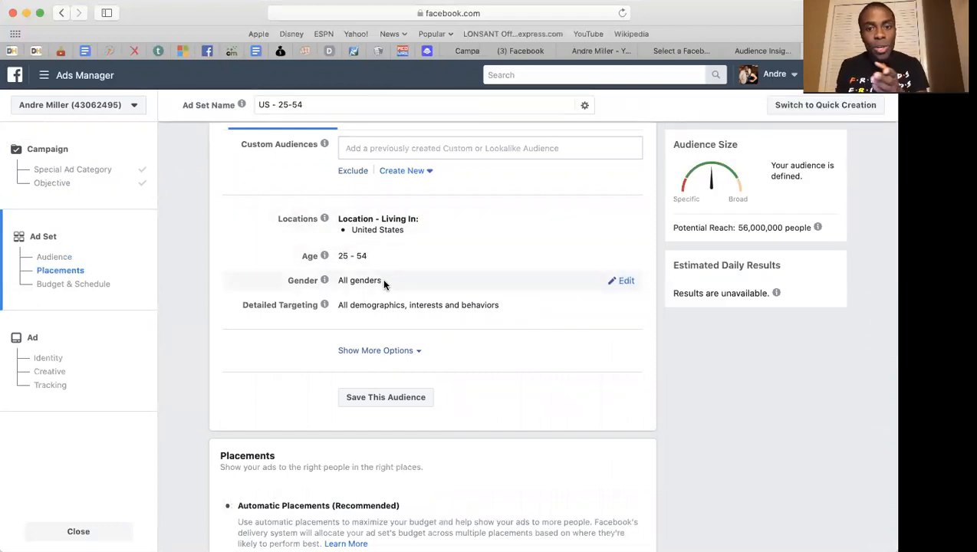
{"action": "scroll", "coordinate": [375, 318], "scroll_direction": "up", "scroll_amount": 3}
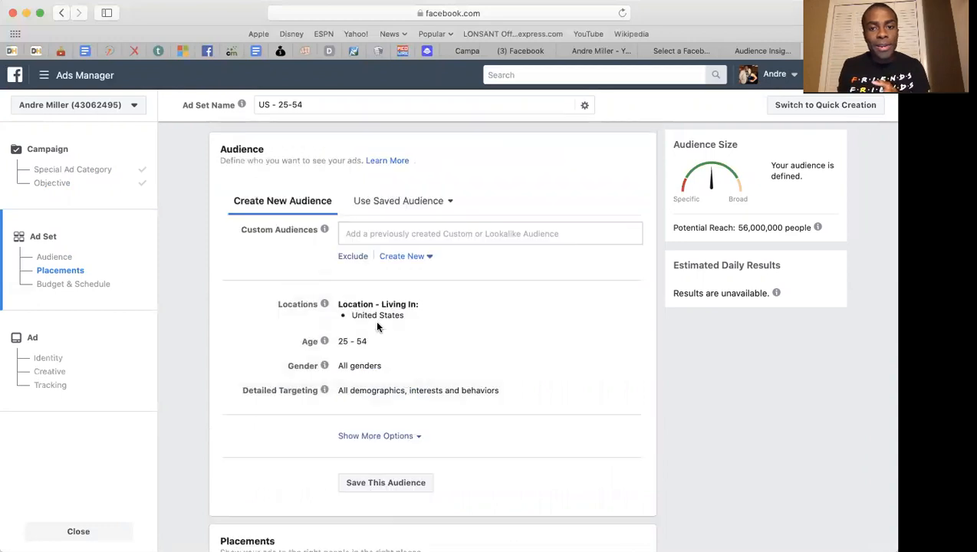
{"action": "left_click_drag", "start_coordinate": [372, 126], "coordinate": [287, 121]}
{"action": "left_click", "coordinate": [310, 158]}
{"action": "left_click", "coordinate": [367, 123]}
{"action": "type", "text": "Real Esat"}
{"action": "key", "text": "BackSpace"}
{"action": "key", "text": "BackSpace"}
{"action": "key", "text": "BackSpace"}
{"action": "key", "text": "BackSpace"}
{"action": "type", "text": "tate Lead"}
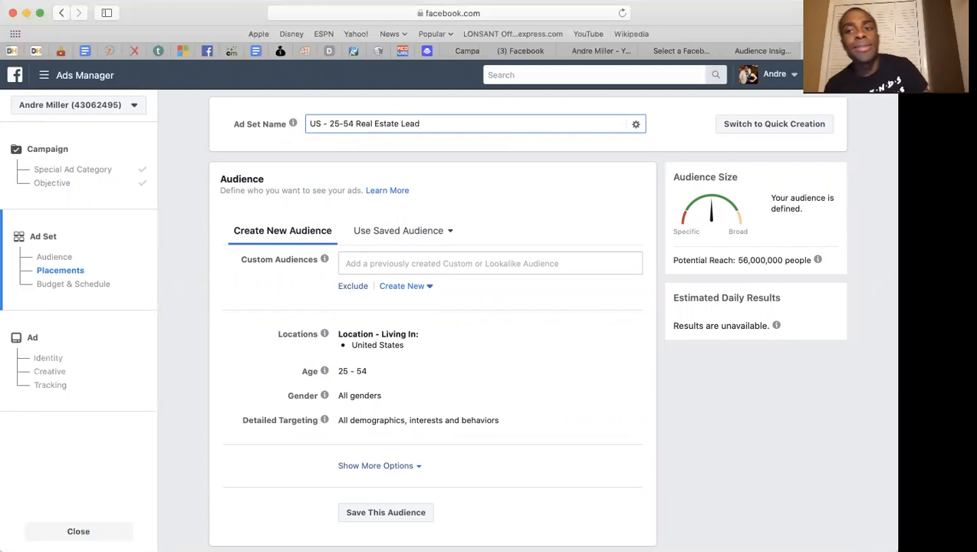
Check the audience's potential reach and open its detailed targeting for editing.
{"action": "left_click_drag", "start_coordinate": [732, 260], "coordinate": [809, 263]}
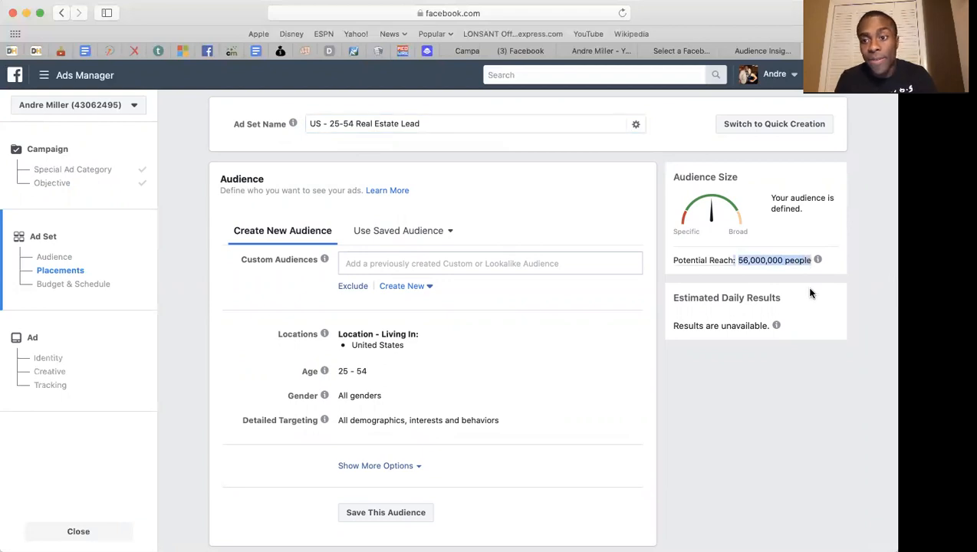
{"action": "left_click", "coordinate": [811, 293]}
{"action": "scroll", "coordinate": [605, 393], "scroll_direction": "down", "scroll_amount": 5}
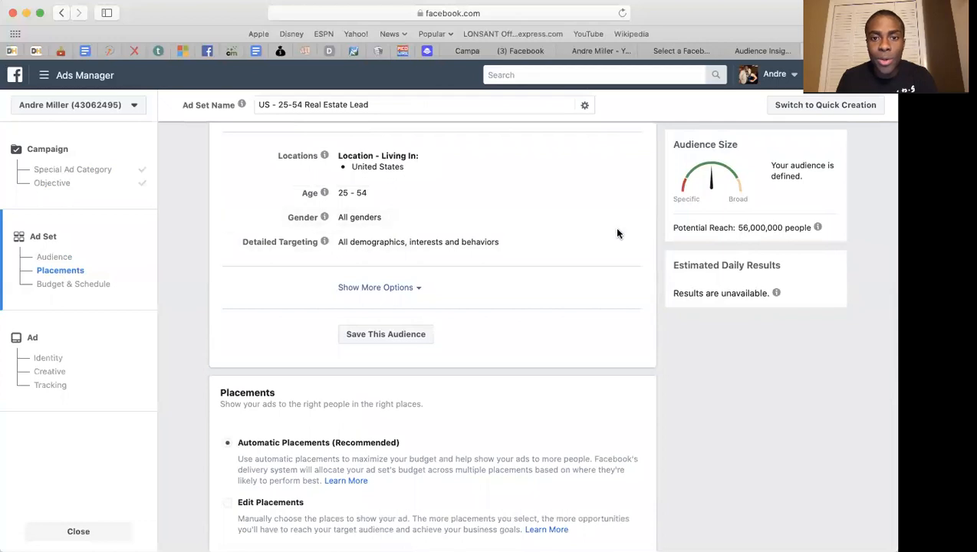
{"action": "left_click", "coordinate": [627, 244]}
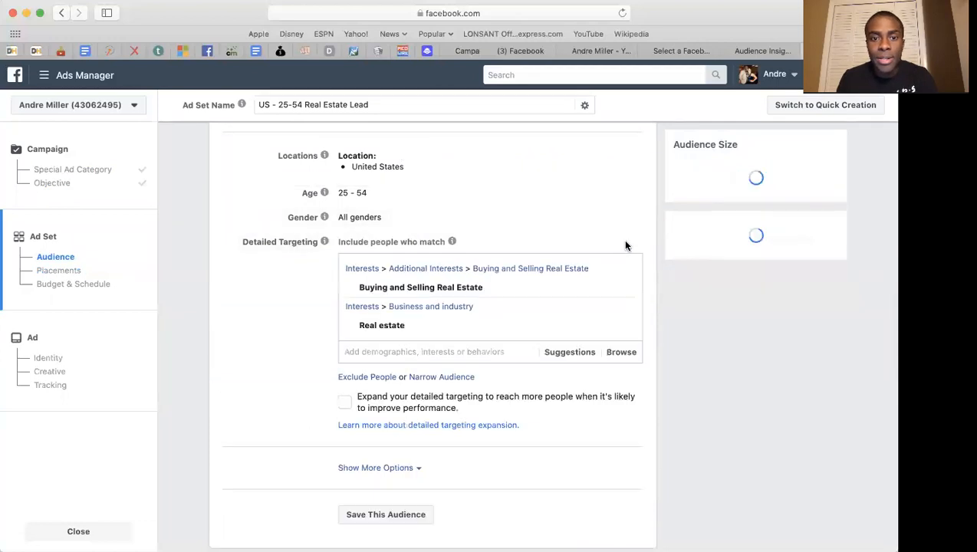
{"action": "scroll", "coordinate": [511, 387], "scroll_direction": "down", "scroll_amount": 2}
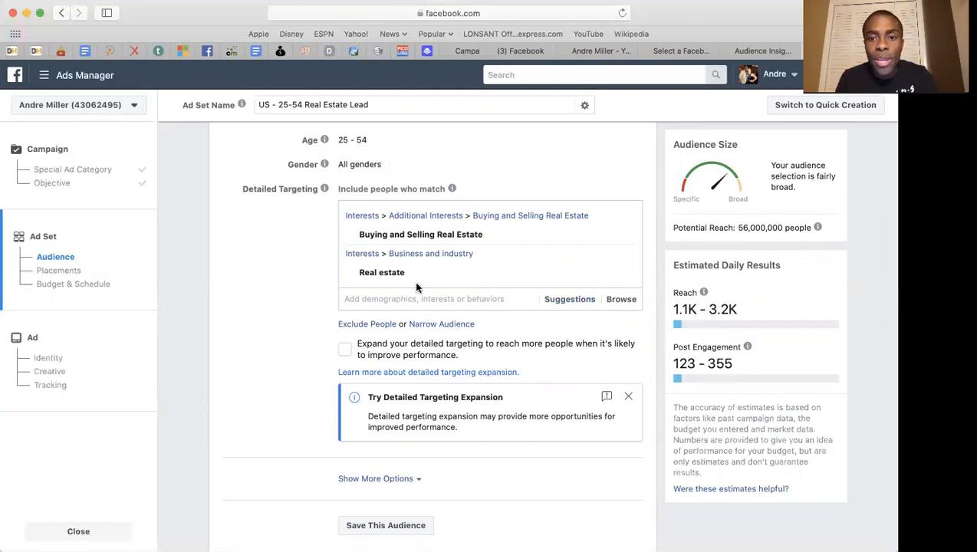
Look through the suggested interests and add First-time buyer to the detailed targeting.
{"action": "left_click", "coordinate": [572, 302]}
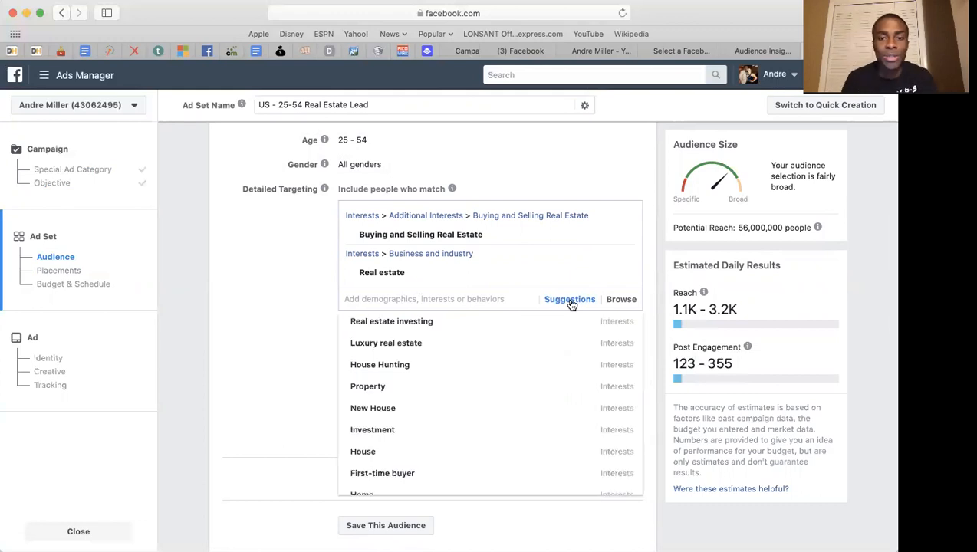
{"action": "mouse_move", "coordinate": [436, 414]}
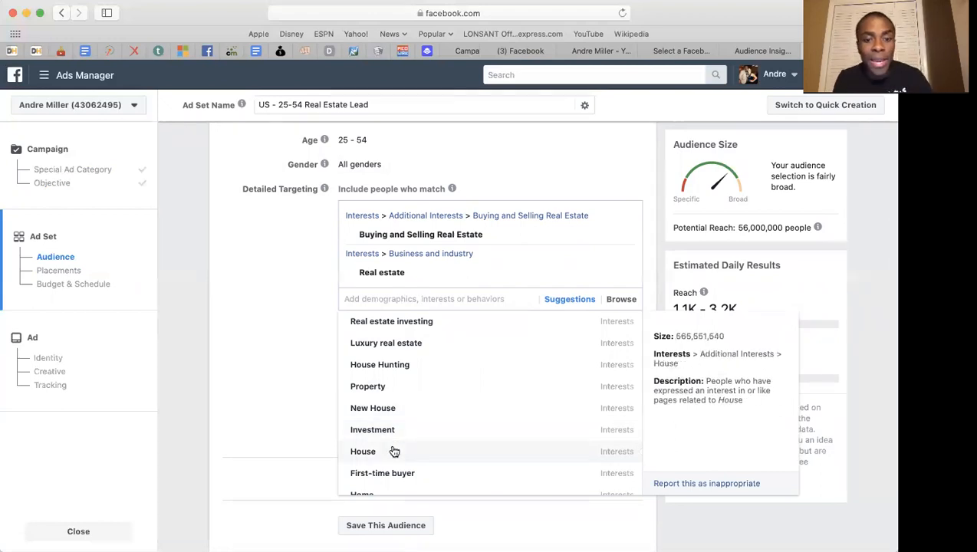
{"action": "scroll", "coordinate": [394, 452], "scroll_direction": "down", "scroll_amount": 2}
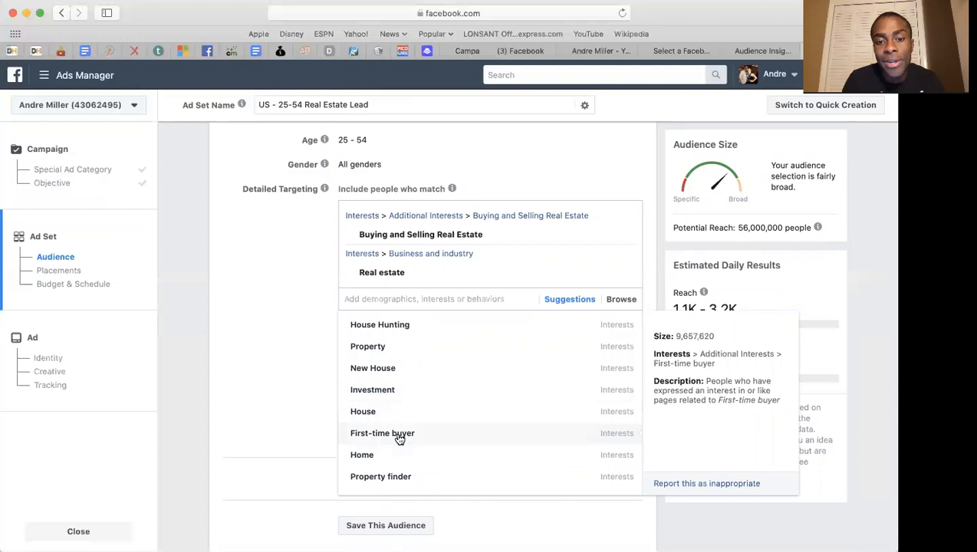
{"action": "scroll", "coordinate": [376, 452], "scroll_direction": "down", "scroll_amount": 1}
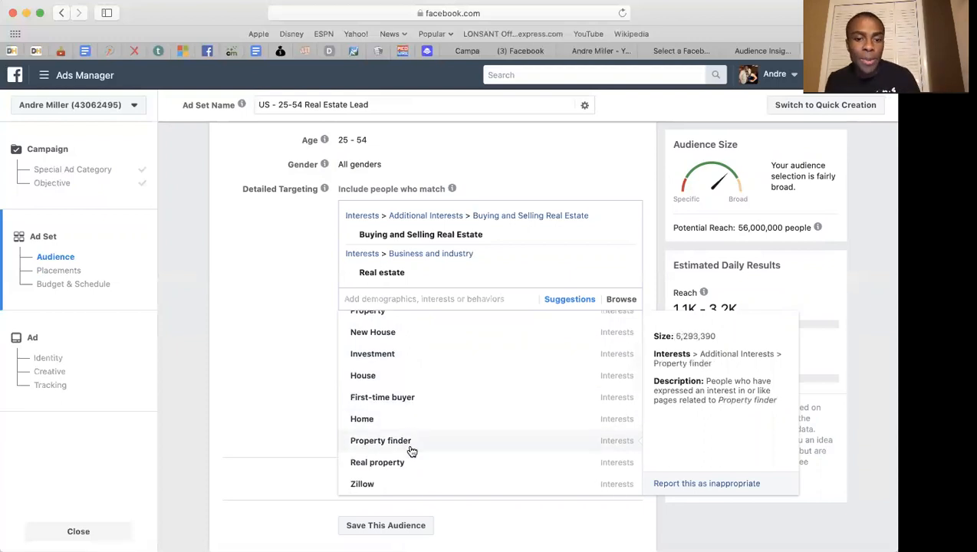
{"action": "scroll", "coordinate": [396, 464], "scroll_direction": "down", "scroll_amount": 2}
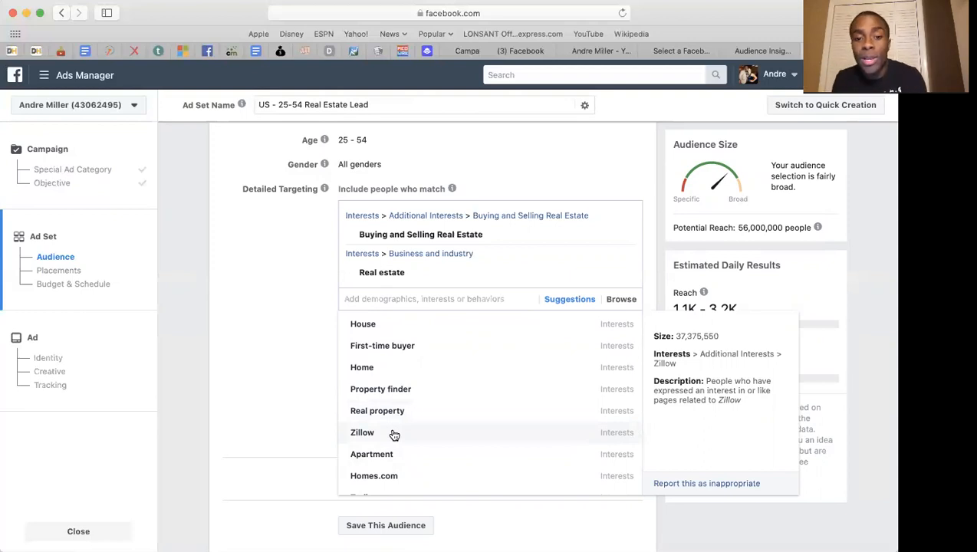
{"action": "scroll", "coordinate": [393, 435], "scroll_direction": "down", "scroll_amount": 2}
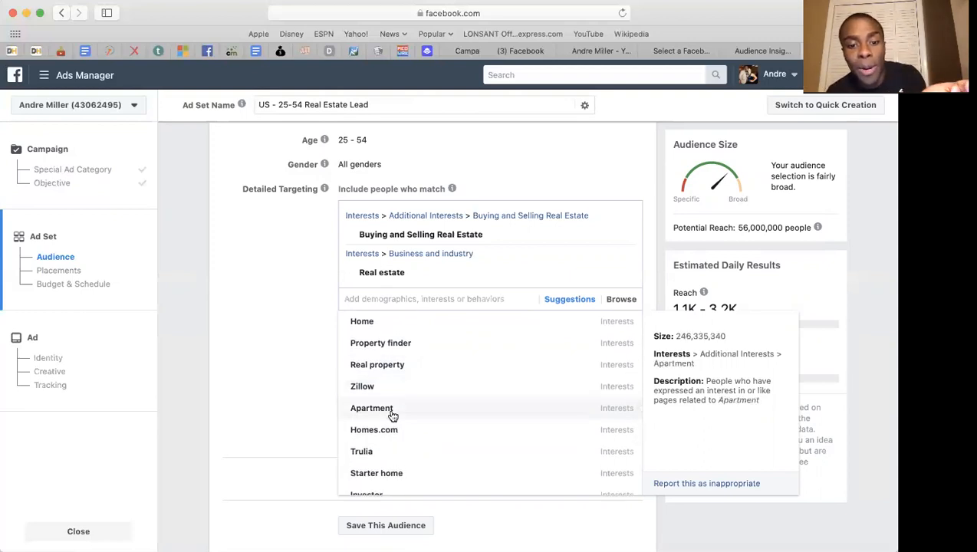
{"action": "scroll", "coordinate": [414, 454], "scroll_direction": "up", "scroll_amount": 4}
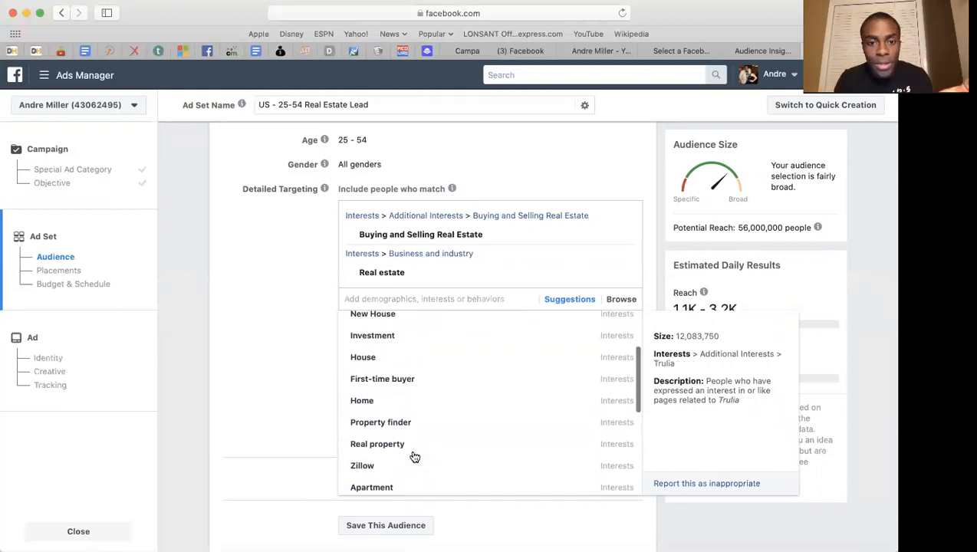
{"action": "scroll", "coordinate": [414, 456], "scroll_direction": "up", "scroll_amount": 1}
{"action": "scroll", "coordinate": [414, 458], "scroll_direction": "down", "scroll_amount": 3}
{"action": "scroll", "coordinate": [414, 453], "scroll_direction": "down", "scroll_amount": 1}
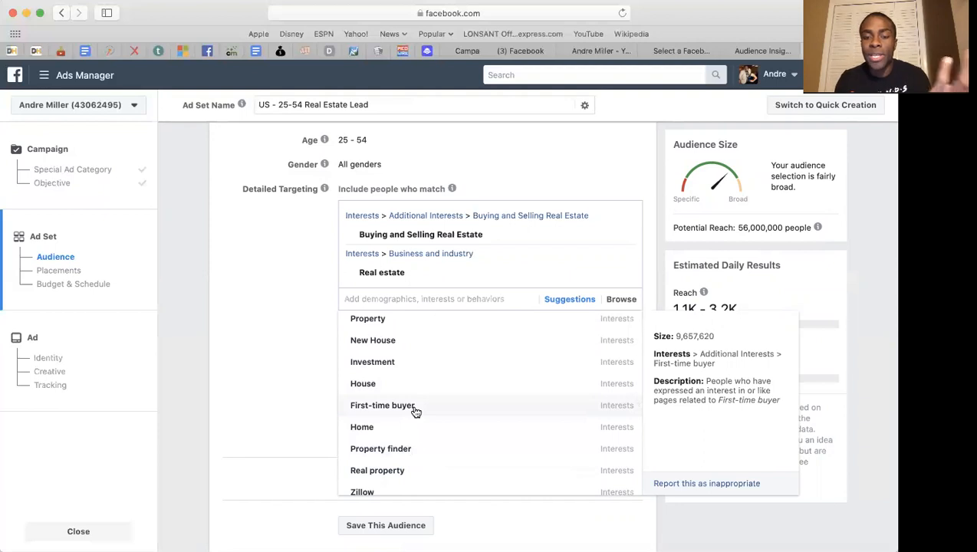
{"action": "left_click", "coordinate": [414, 409]}
{"action": "left_click", "coordinate": [288, 346]}
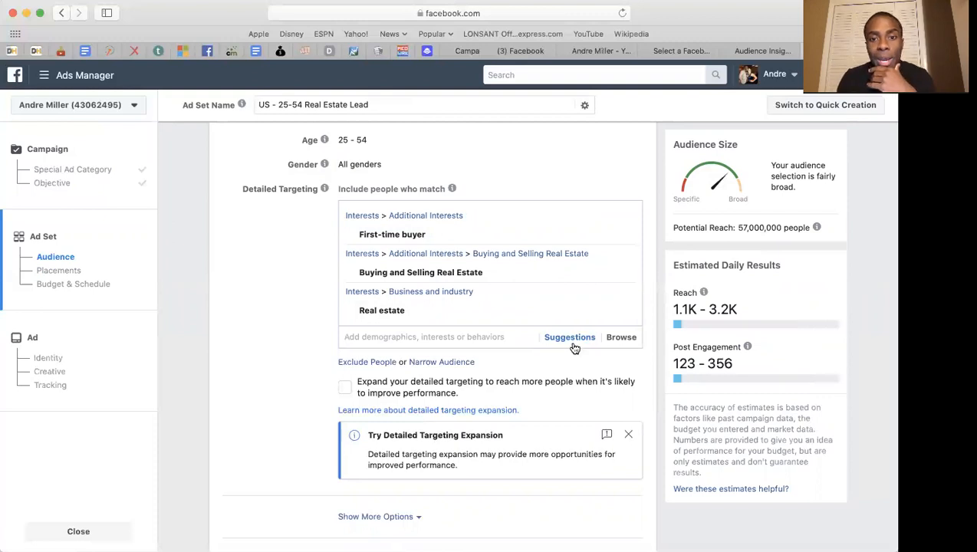
Add a narrowing condition to the audience and search its interests for "first time home buyer" and "home buyer".
{"action": "left_click", "coordinate": [442, 363]}
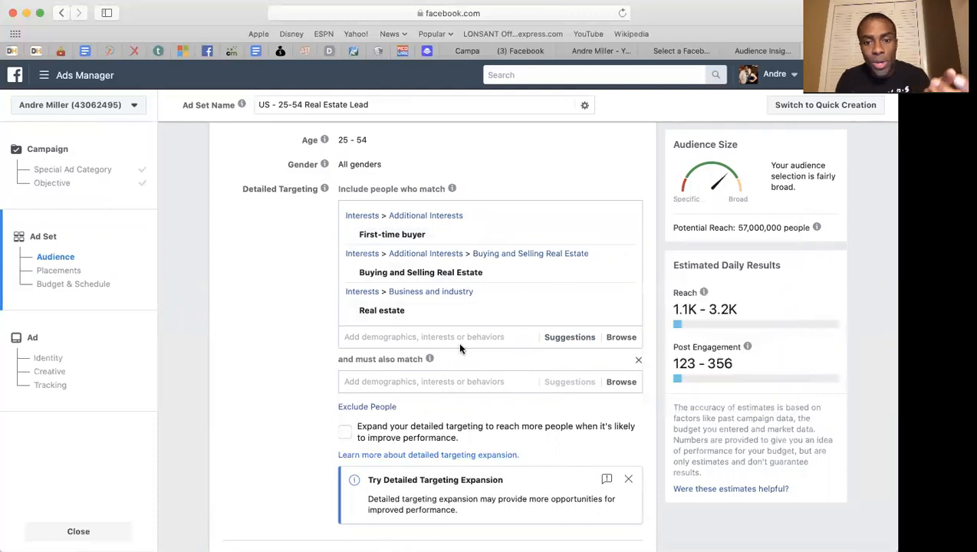
{"action": "left_click", "coordinate": [448, 381]}
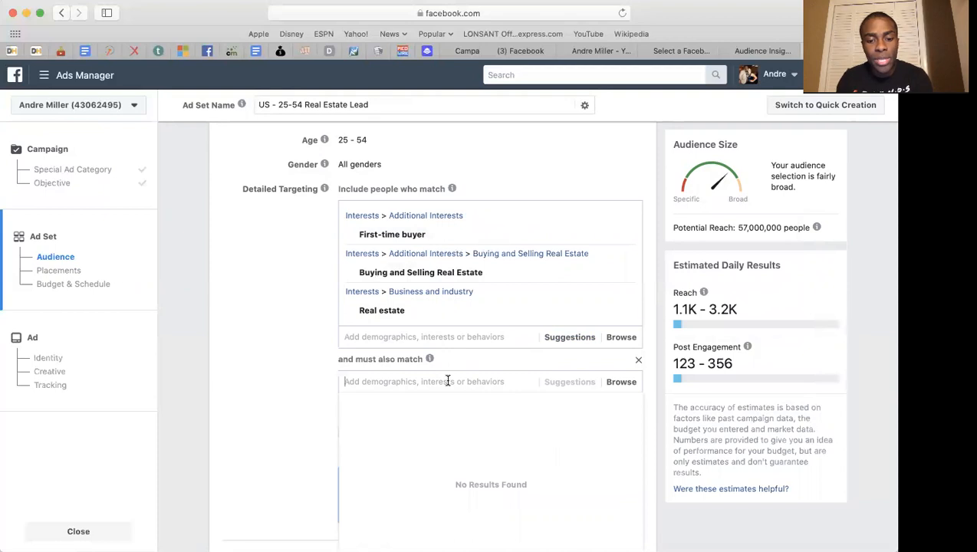
{"action": "type", "text": "first time home"}
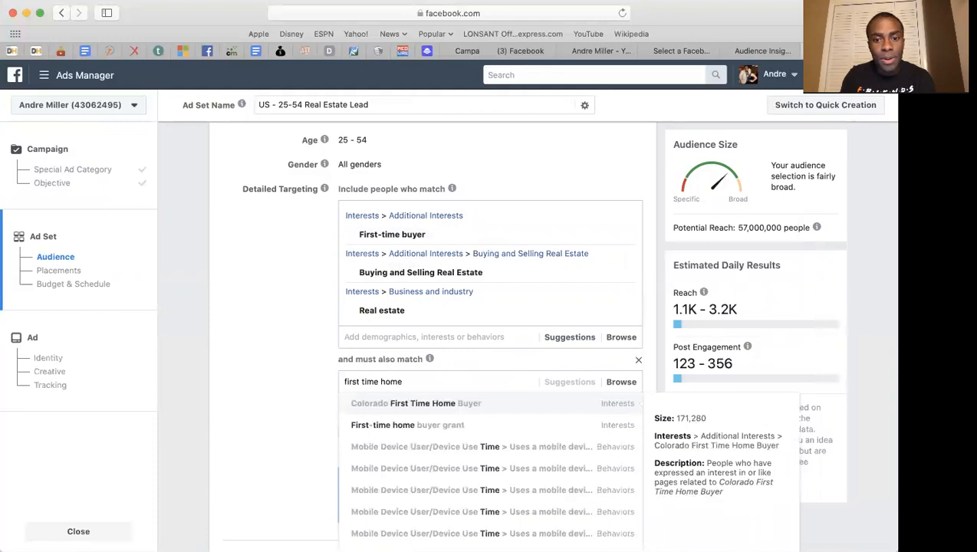
{"action": "type", "text": " buyer"}
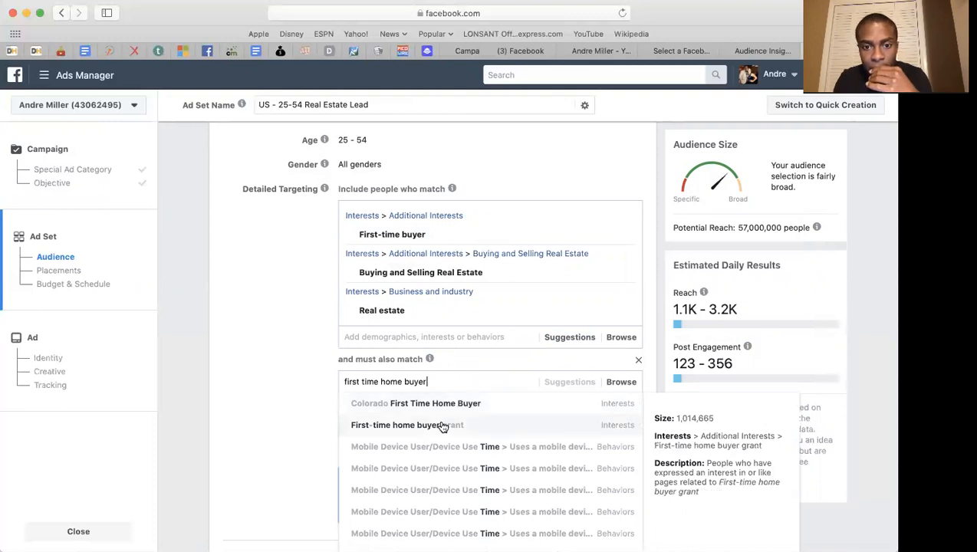
{"action": "left_click_drag", "start_coordinate": [448, 376], "coordinate": [279, 371]}
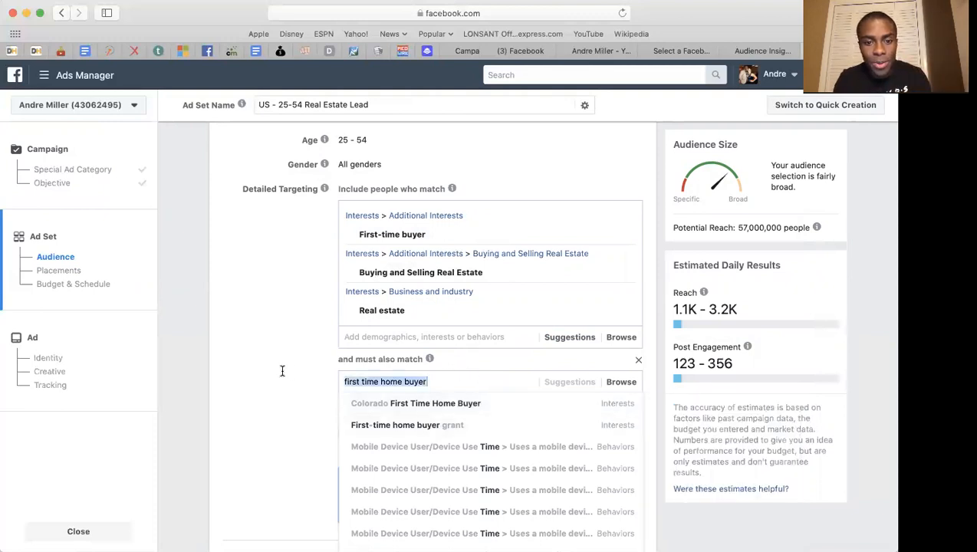
{"action": "key", "text": "BackSpace"}
{"action": "type", "text": "home buyer"}
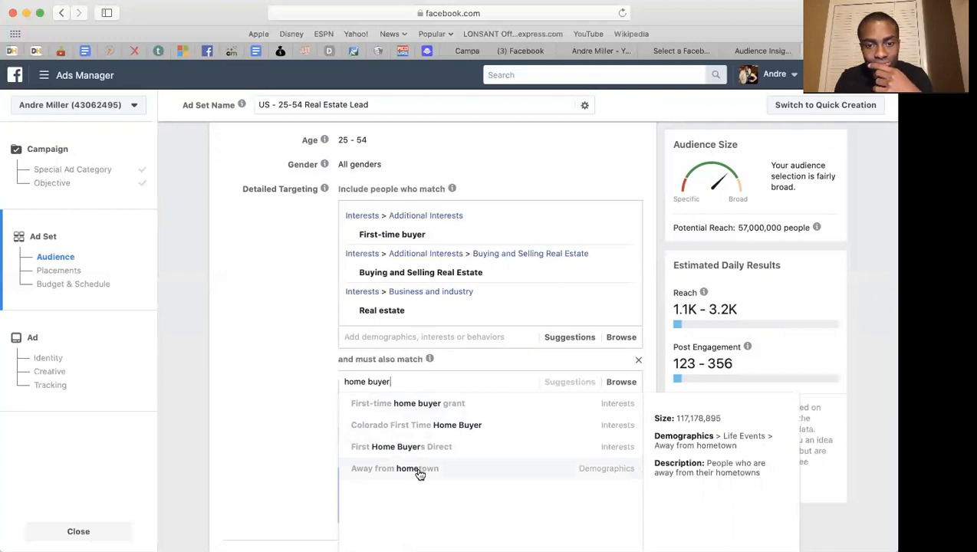
Replace the search with "house", require people to also match the House interest, and check the potential reach.
{"action": "left_click_drag", "start_coordinate": [409, 378], "coordinate": [296, 359]}
{"action": "key", "text": "BackSpace"}
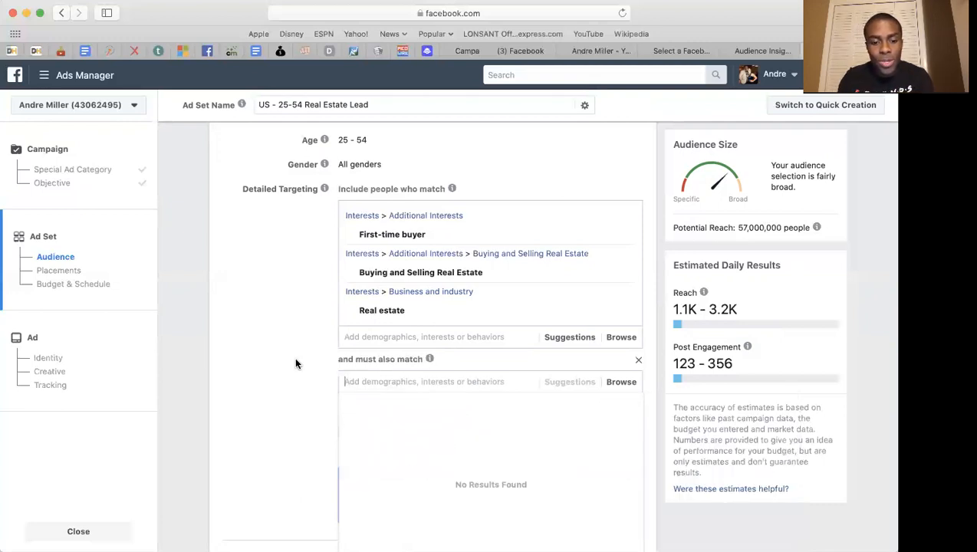
{"action": "type", "text": "house"}
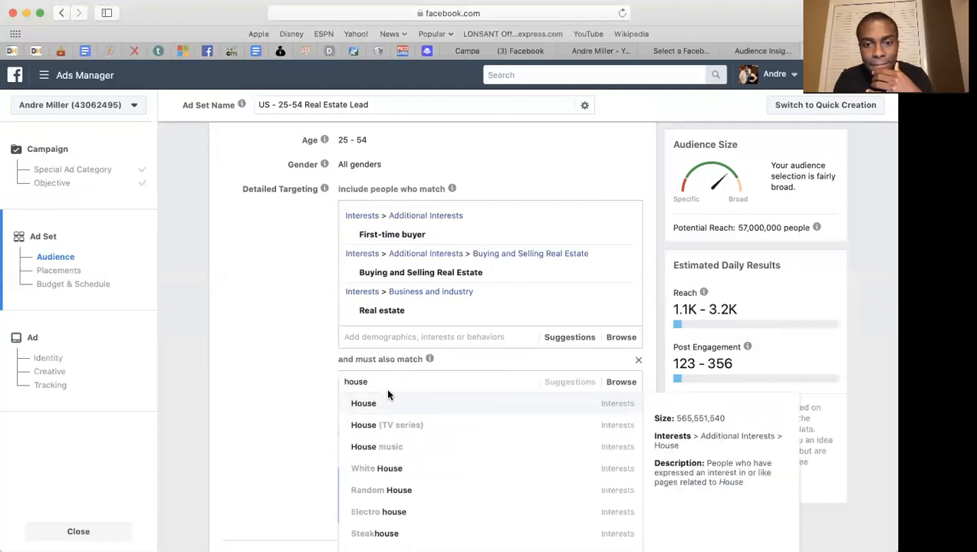
{"action": "left_click", "coordinate": [381, 404]}
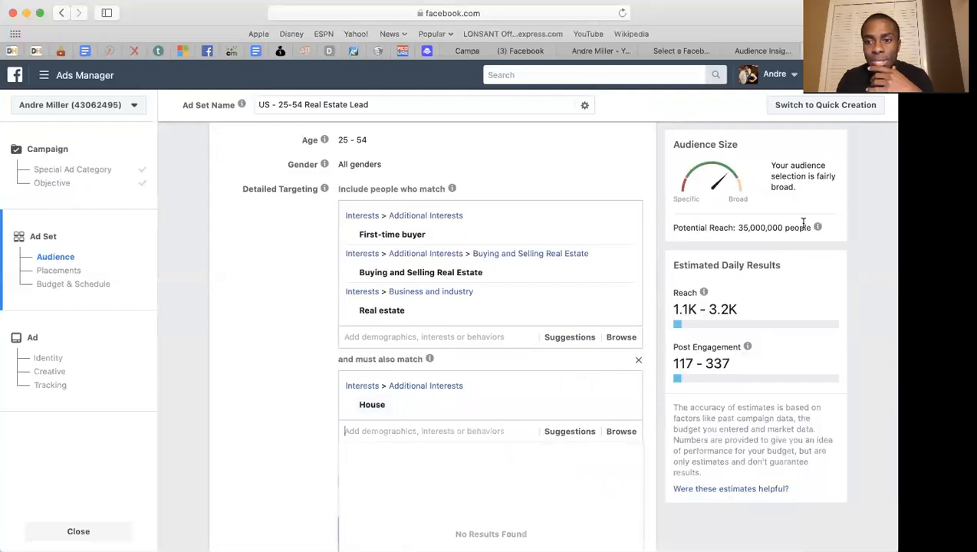
{"action": "left_click", "coordinate": [818, 227]}
{"action": "scroll", "coordinate": [269, 404], "scroll_direction": "down", "scroll_amount": 3}
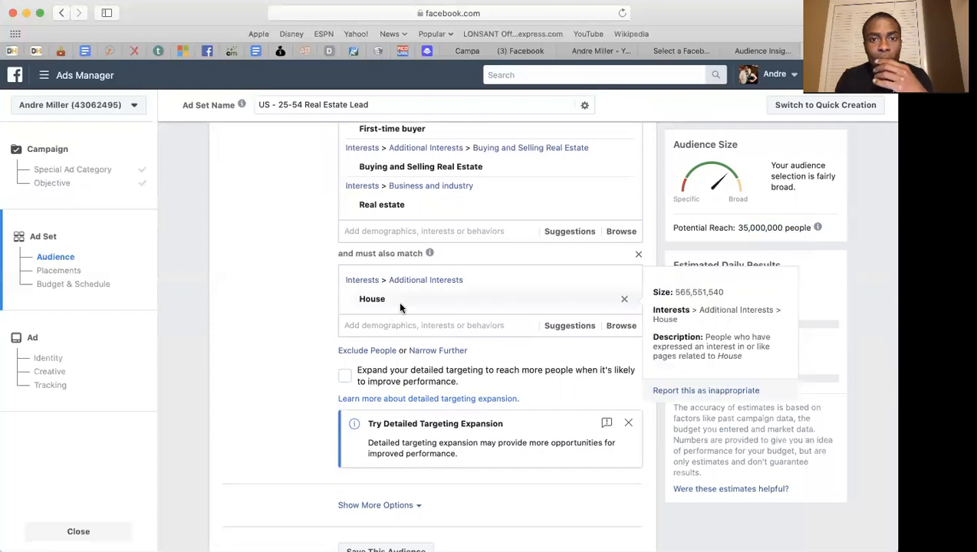
{"action": "scroll", "coordinate": [422, 192], "scroll_direction": "up", "scroll_amount": 1}
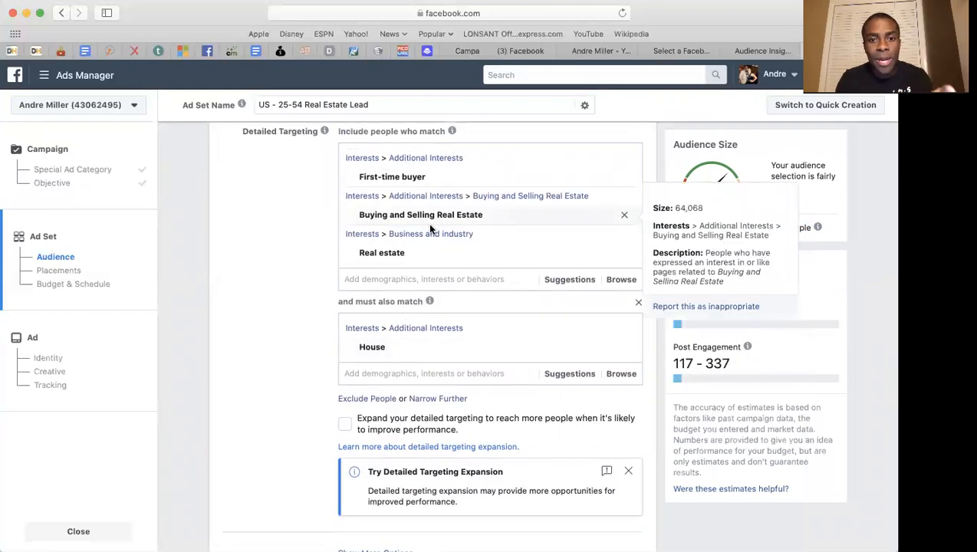
Narrow the audience further by requiring the Florida interest in a second must-also-match condition.
{"action": "left_click", "coordinate": [446, 401]}
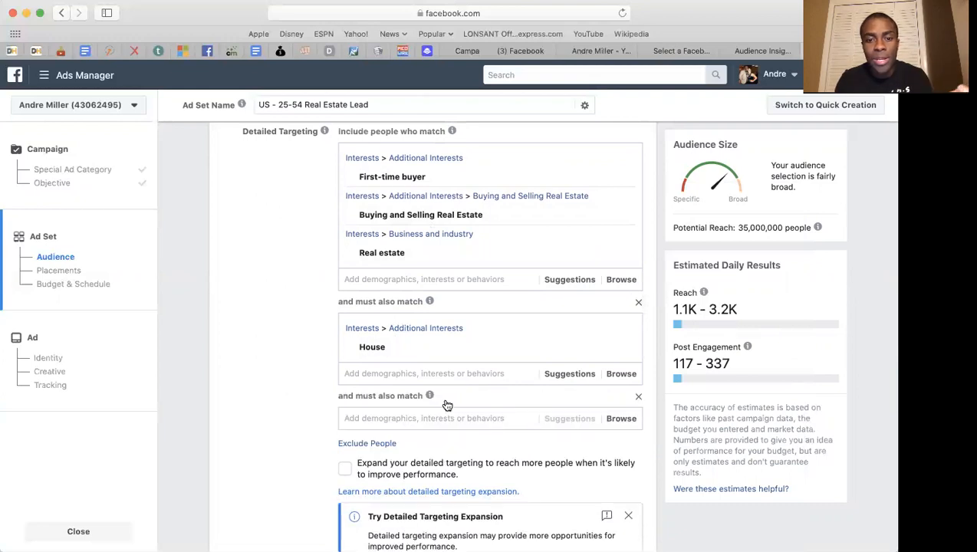
{"action": "left_click", "coordinate": [406, 418]}
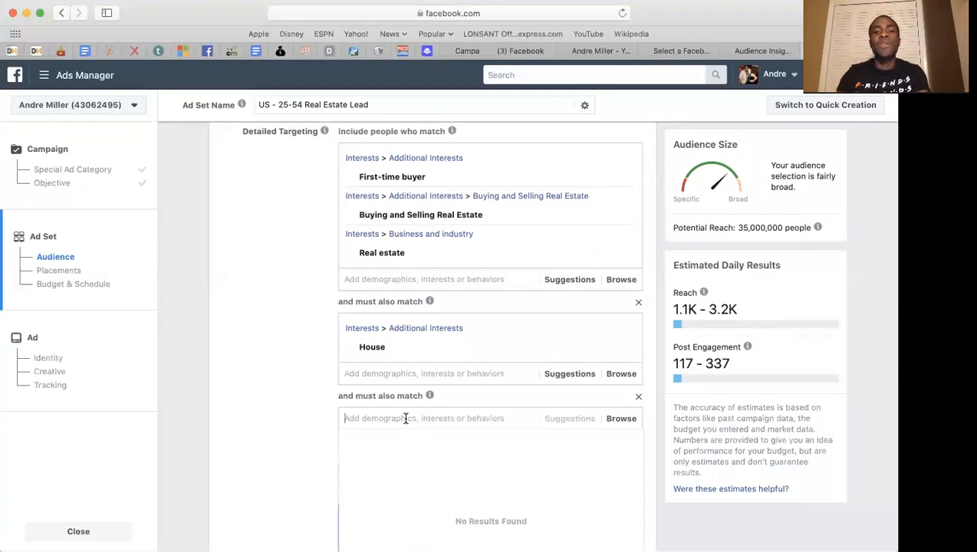
{"action": "type", "text": "florida"}
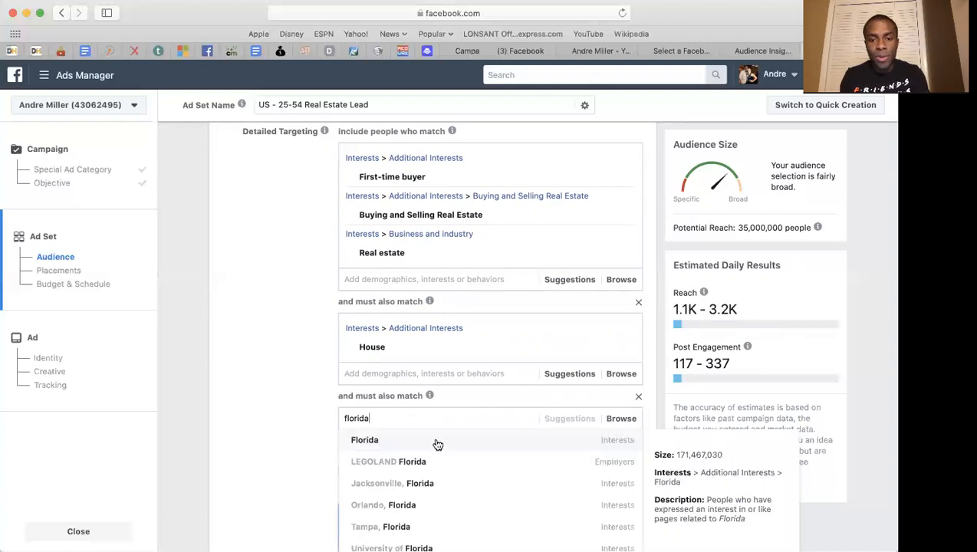
{"action": "left_click", "coordinate": [437, 445]}
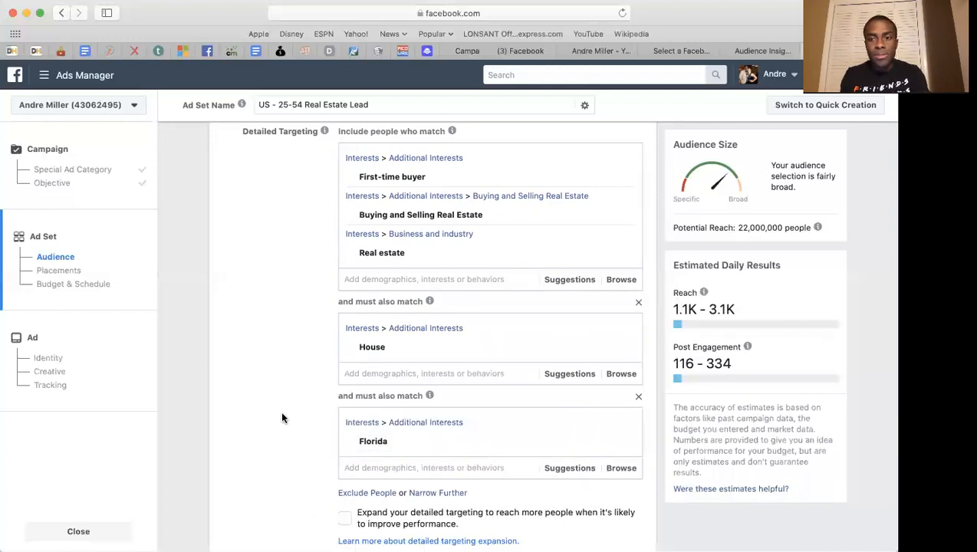
{"action": "mouse_move", "coordinate": [825, 234]}
Review the audience settings and narrow further with a third condition requiring the Fort Lauderdale, Florida interest.
{"action": "scroll", "coordinate": [240, 434], "scroll_direction": "down", "scroll_amount": 4}
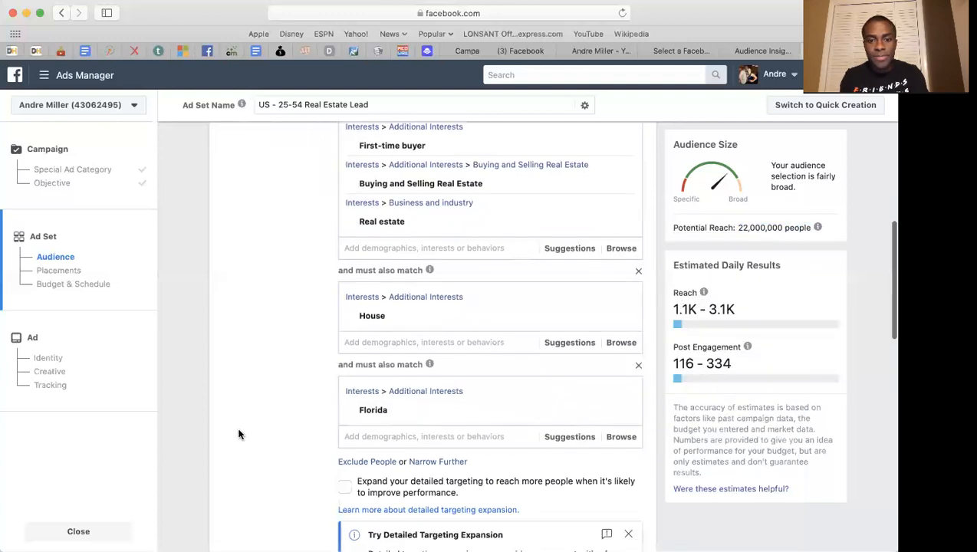
{"action": "scroll", "coordinate": [333, 381], "scroll_direction": "up", "scroll_amount": 3}
{"action": "scroll", "coordinate": [333, 380], "scroll_direction": "up", "scroll_amount": 6}
{"action": "scroll", "coordinate": [414, 338], "scroll_direction": "down", "scroll_amount": 6}
{"action": "scroll", "coordinate": [437, 383], "scroll_direction": "down", "scroll_amount": 5}
{"action": "scroll", "coordinate": [434, 376], "scroll_direction": "up", "scroll_amount": 1}
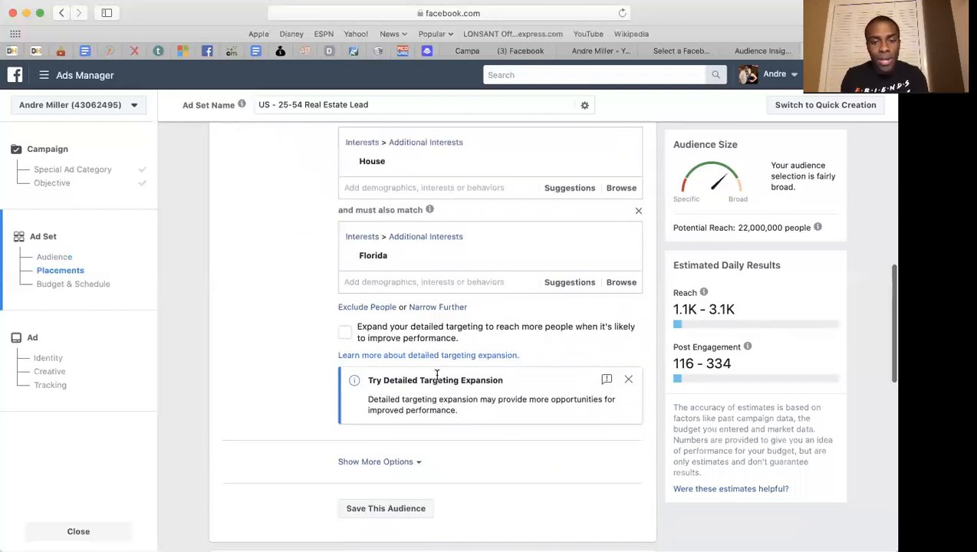
{"action": "left_click", "coordinate": [393, 280]}
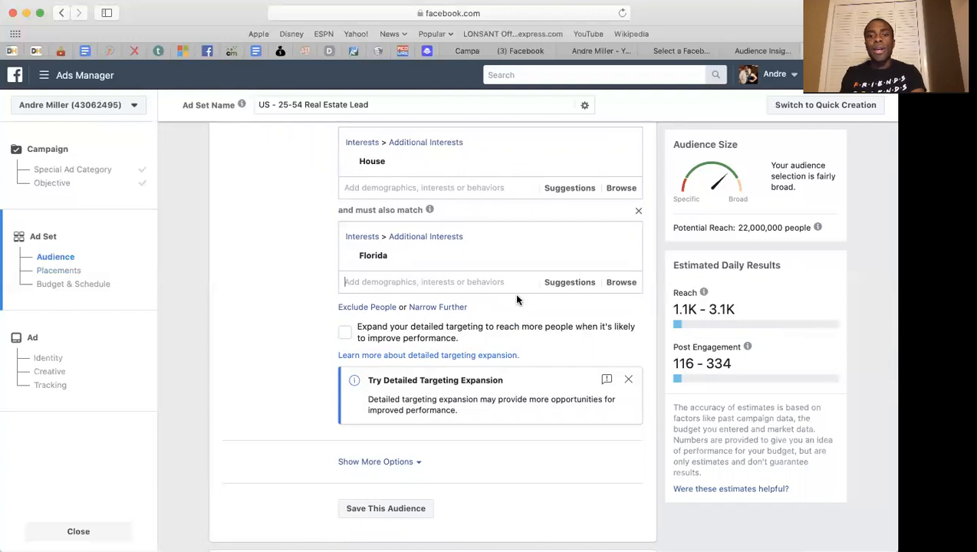
{"action": "left_click", "coordinate": [438, 307]}
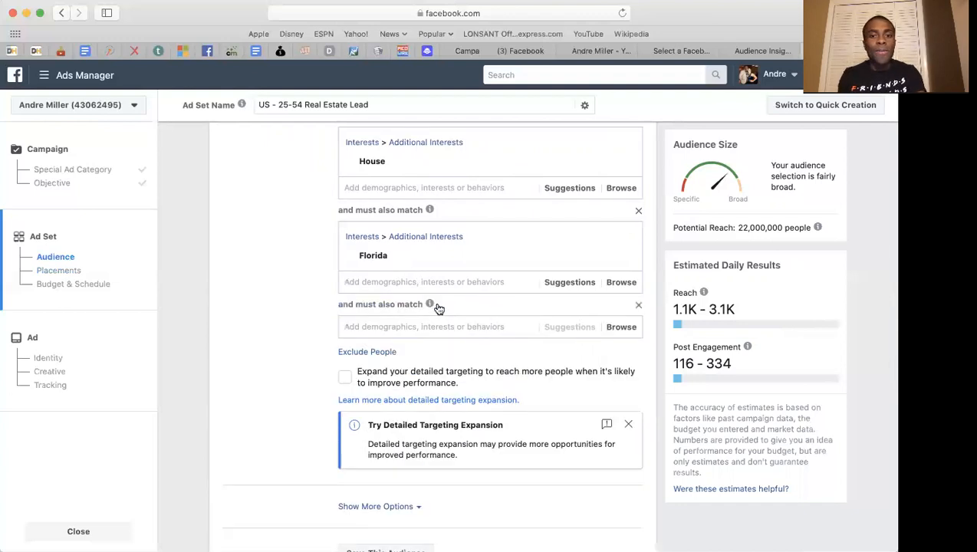
{"action": "left_click", "coordinate": [385, 326]}
{"action": "type", "text": "fort la"}
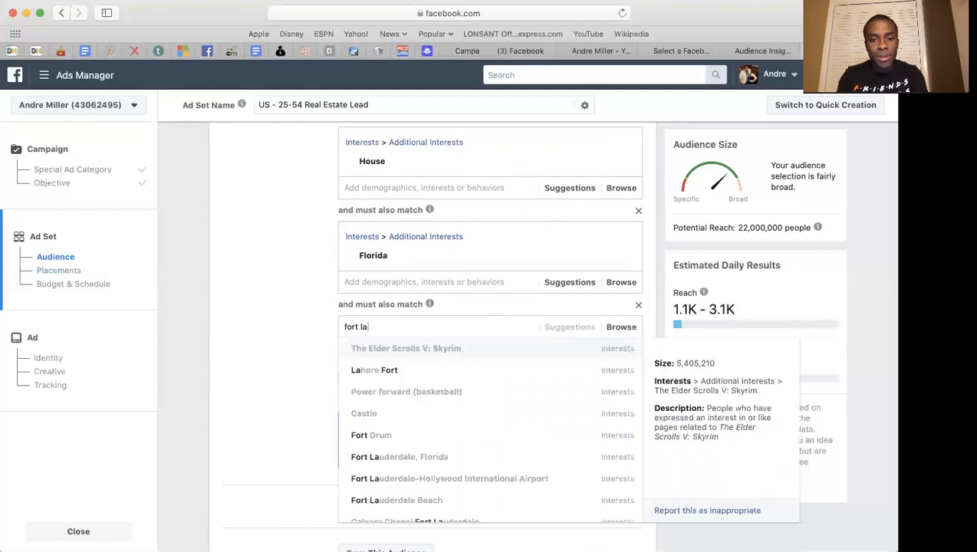
{"action": "type", "text": "uder"}
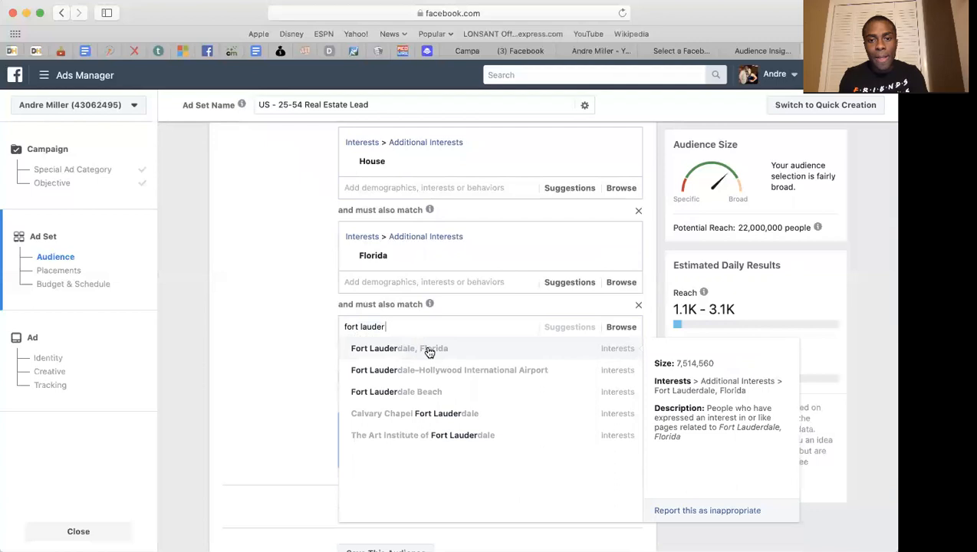
{"action": "left_click", "coordinate": [430, 352]}
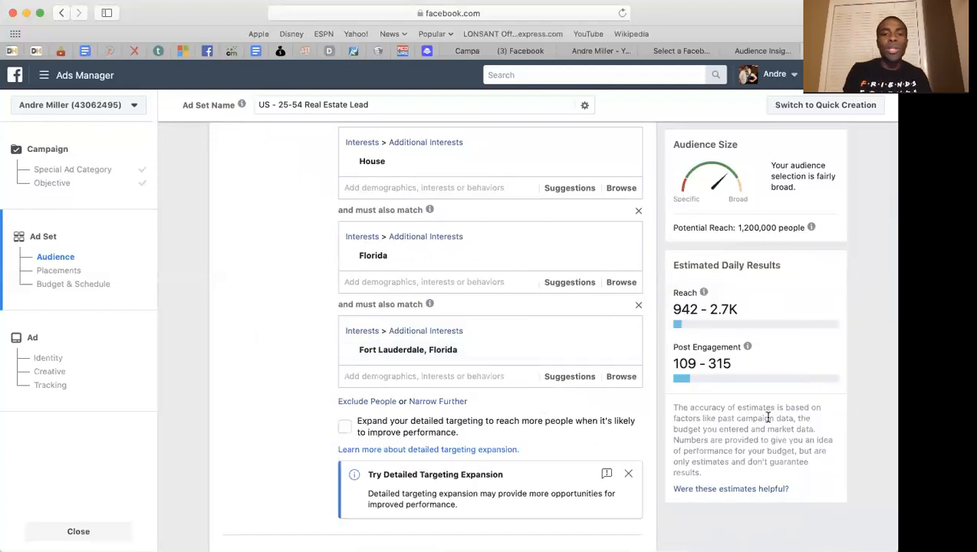
Review the layered detailed targeting from the included interests through the House, Florida and Fort Lauderdale conditions.
{"action": "scroll", "coordinate": [610, 369], "scroll_direction": "up", "scroll_amount": 5}
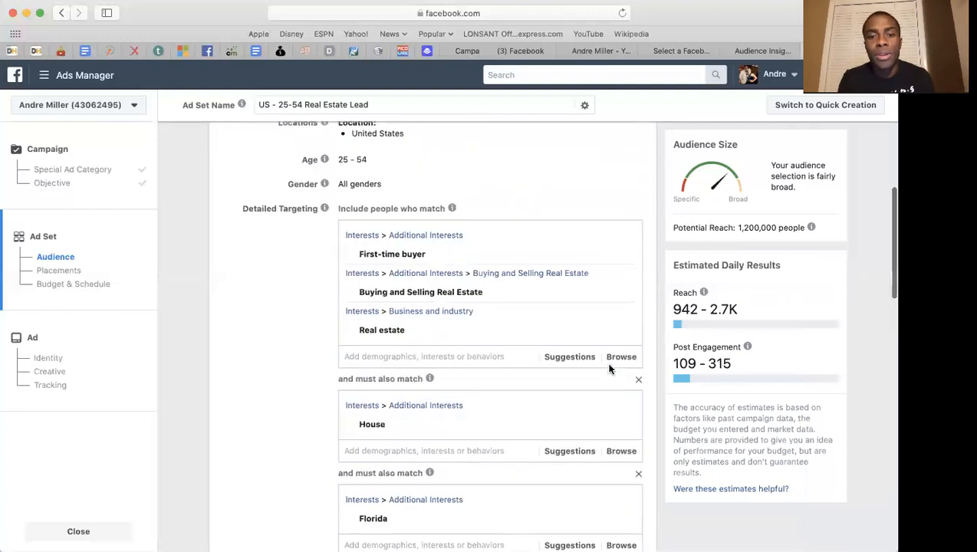
{"action": "mouse_move", "coordinate": [402, 255]}
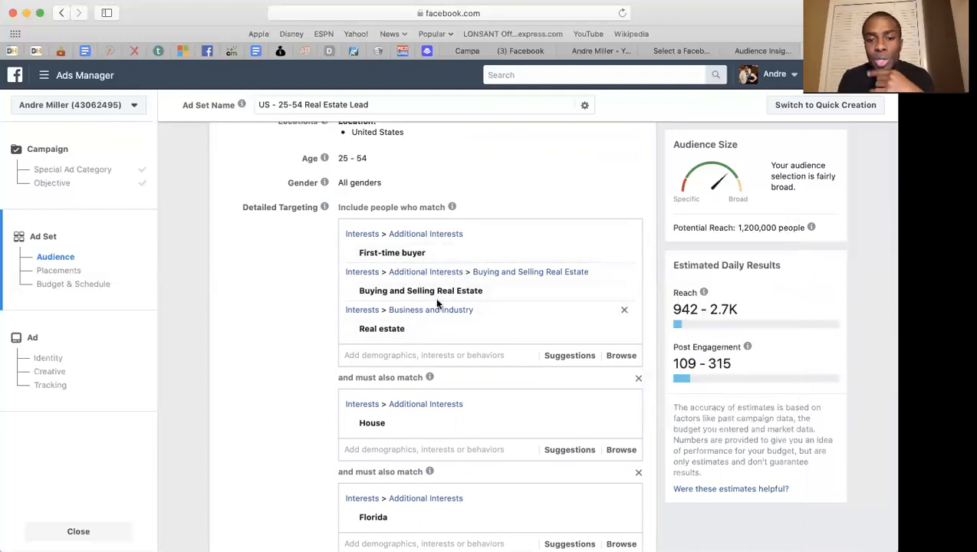
{"action": "scroll", "coordinate": [434, 297], "scroll_direction": "down", "scroll_amount": 2}
{"action": "mouse_move", "coordinate": [398, 377]}
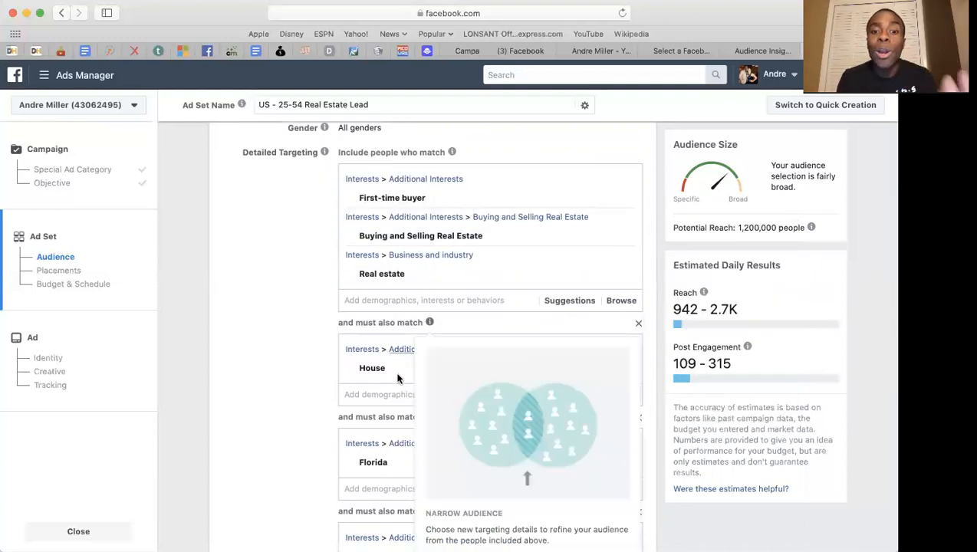
{"action": "scroll", "coordinate": [397, 377], "scroll_direction": "down", "scroll_amount": 5}
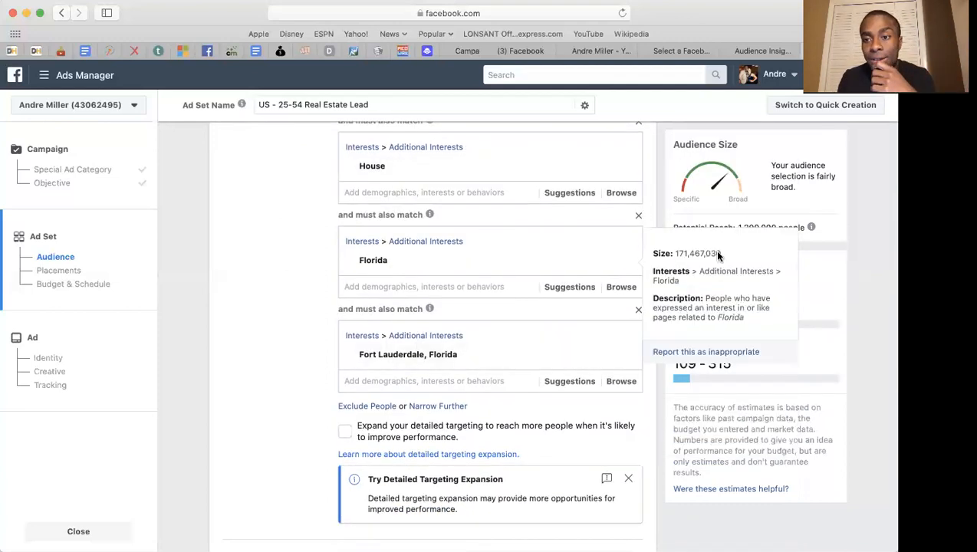
Check the potential reach of the layered audience and expand the additional audience options for languages and connections.
{"action": "triple_click", "coordinate": [780, 227]}
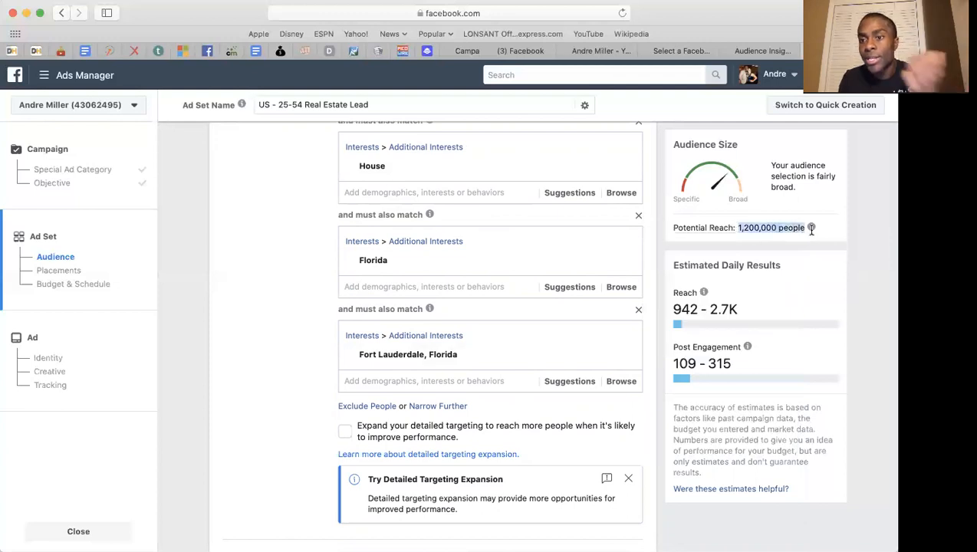
{"action": "left_click", "coordinate": [827, 244]}
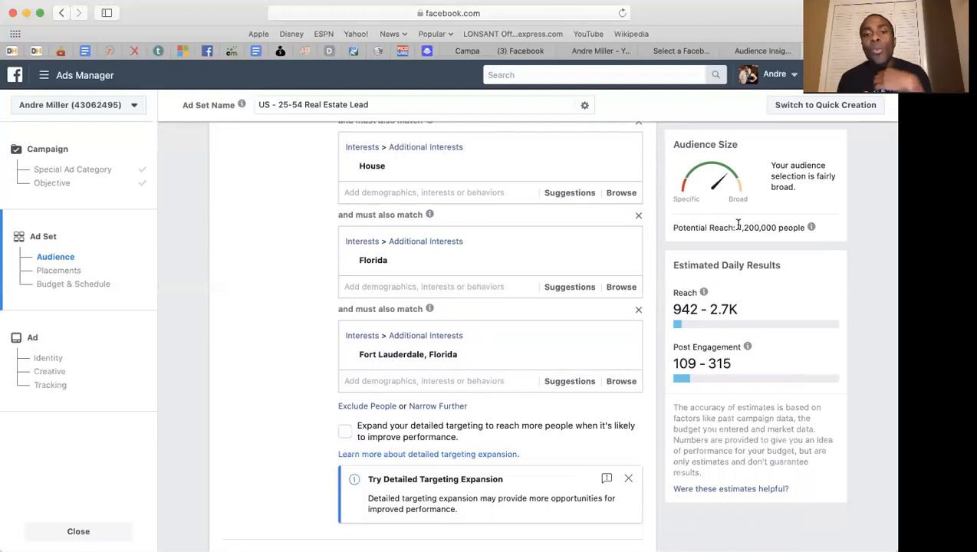
{"action": "mouse_move", "coordinate": [465, 354]}
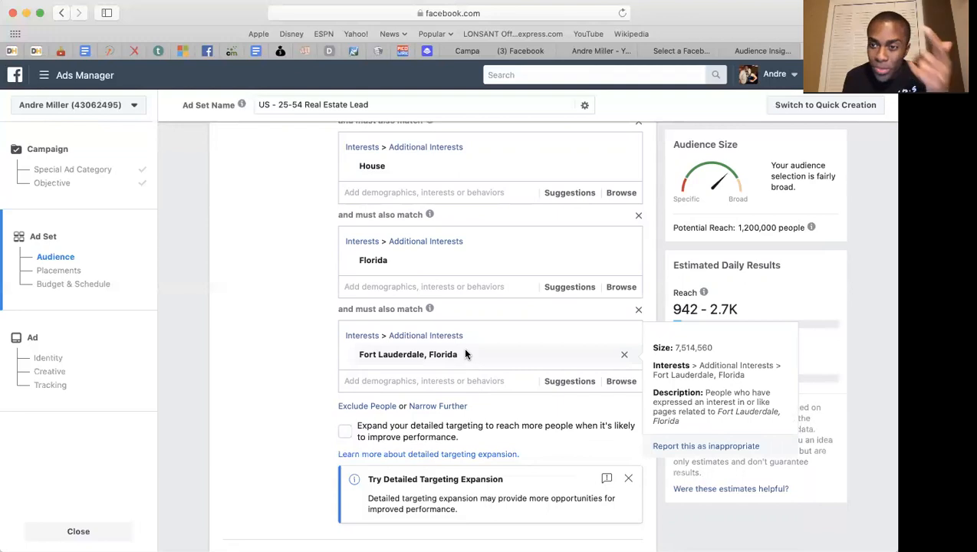
{"action": "scroll", "coordinate": [576, 371], "scroll_direction": "down", "scroll_amount": 3}
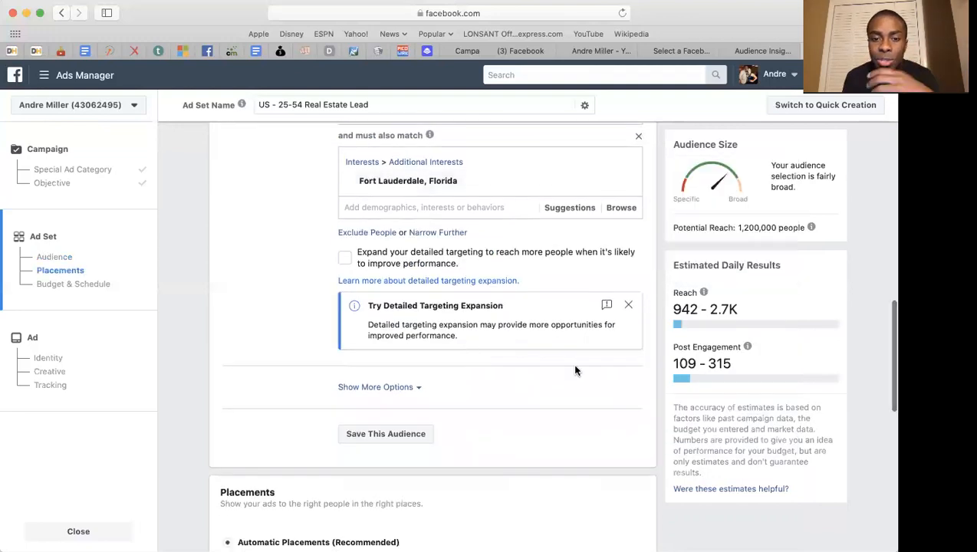
{"action": "scroll", "coordinate": [576, 370], "scroll_direction": "down", "scroll_amount": 2}
{"action": "left_click", "coordinate": [407, 278]}
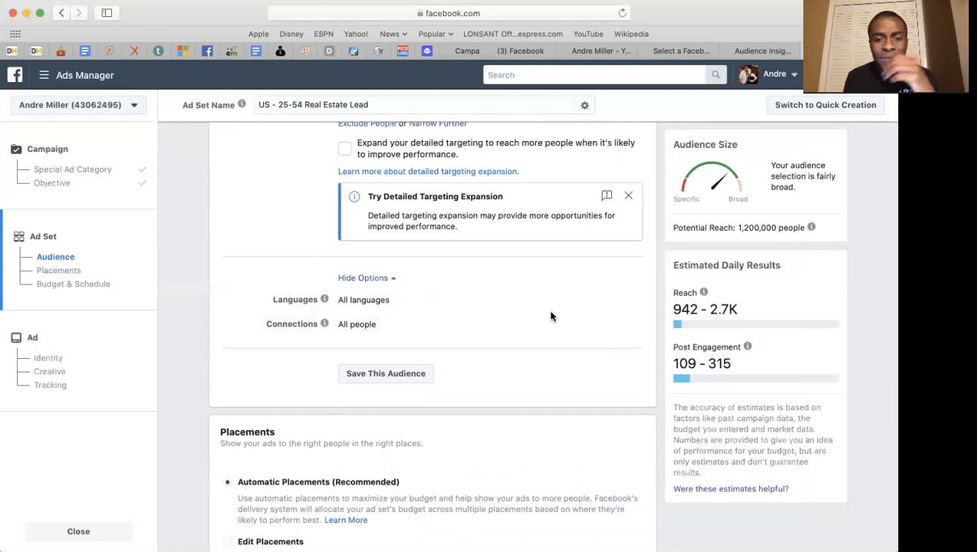
Switch the ad set to manually edited placements and exclude the Audience Network and Instagram platforms.
{"action": "scroll", "coordinate": [550, 316], "scroll_direction": "down", "scroll_amount": 4}
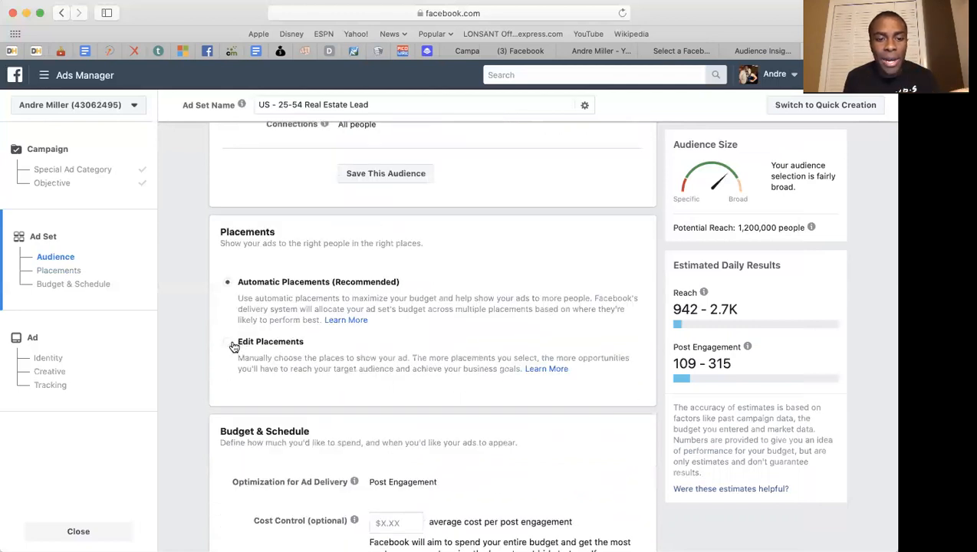
{"action": "left_click", "coordinate": [233, 345]}
{"action": "scroll", "coordinate": [464, 333], "scroll_direction": "down", "scroll_amount": 2}
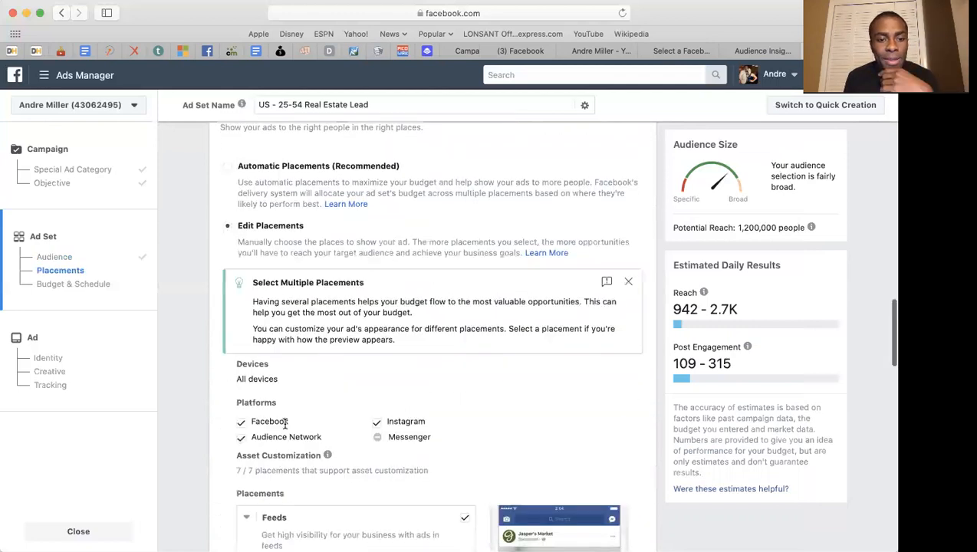
{"action": "left_click", "coordinate": [241, 439]}
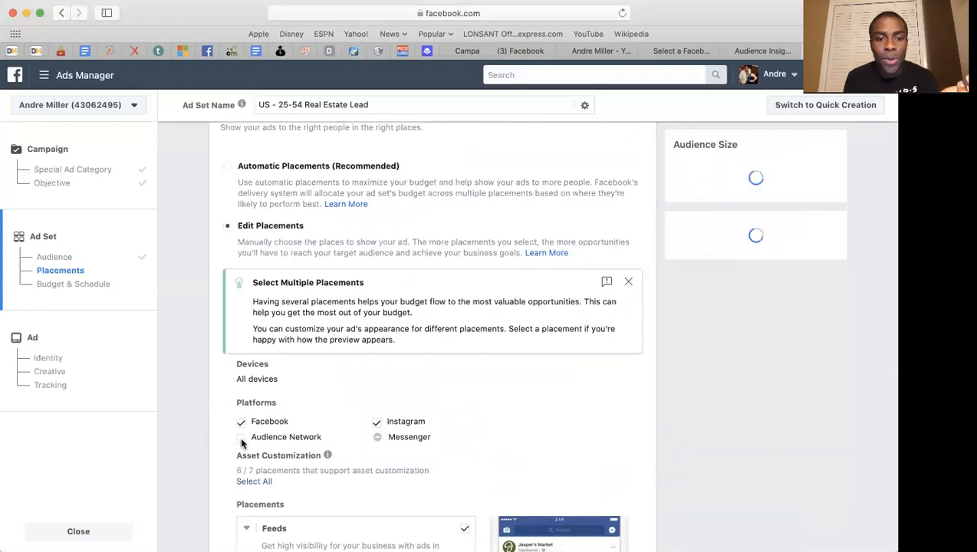
{"action": "left_click", "coordinate": [378, 427]}
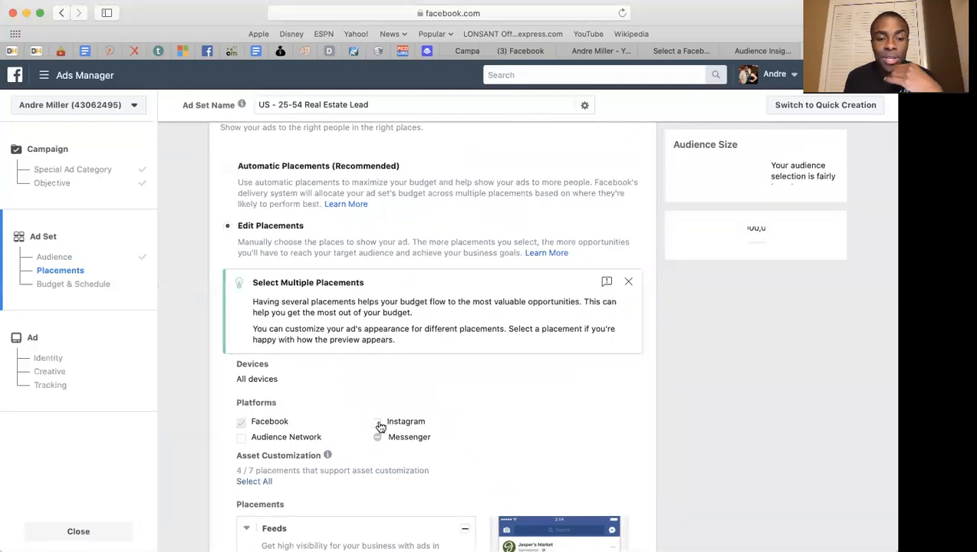
Exclude the Facebook Video Feeds, In-Stream and In-Article placements from the ad set.
{"action": "scroll", "coordinate": [508, 412], "scroll_direction": "down", "scroll_amount": 4}
{"action": "left_click", "coordinate": [464, 424]}
{"action": "scroll", "coordinate": [468, 425], "scroll_direction": "down", "scroll_amount": 5}
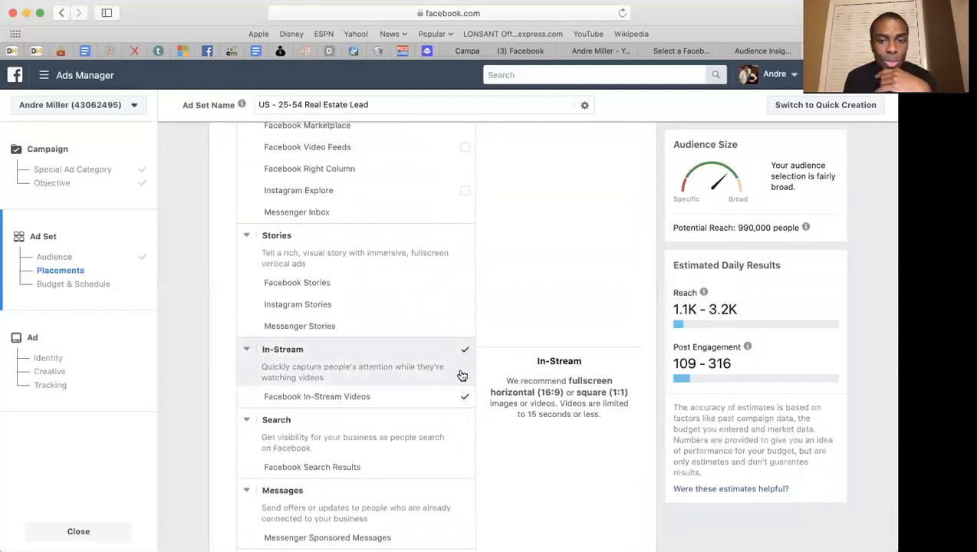
{"action": "left_click", "coordinate": [465, 396]}
{"action": "scroll", "coordinate": [460, 462], "scroll_direction": "down", "scroll_amount": 3}
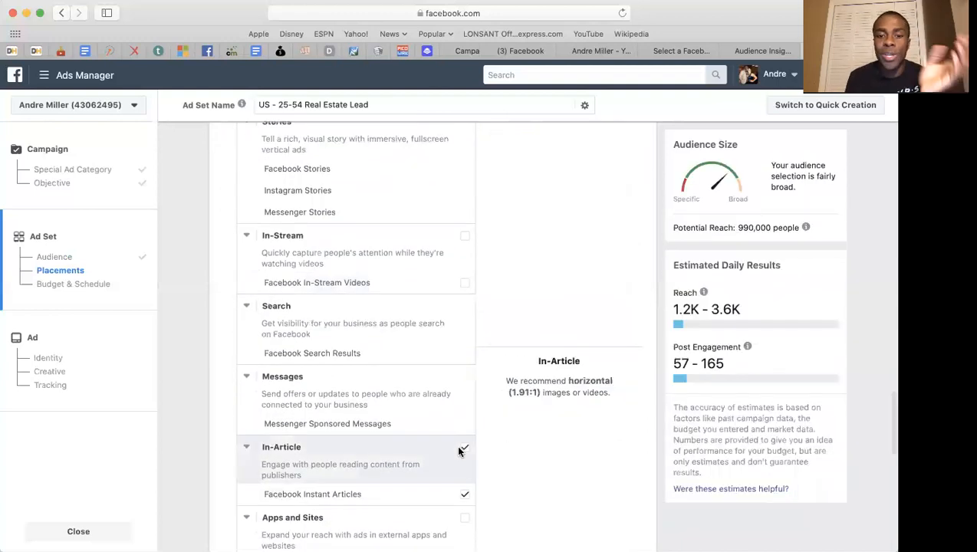
{"action": "left_click", "coordinate": [462, 450]}
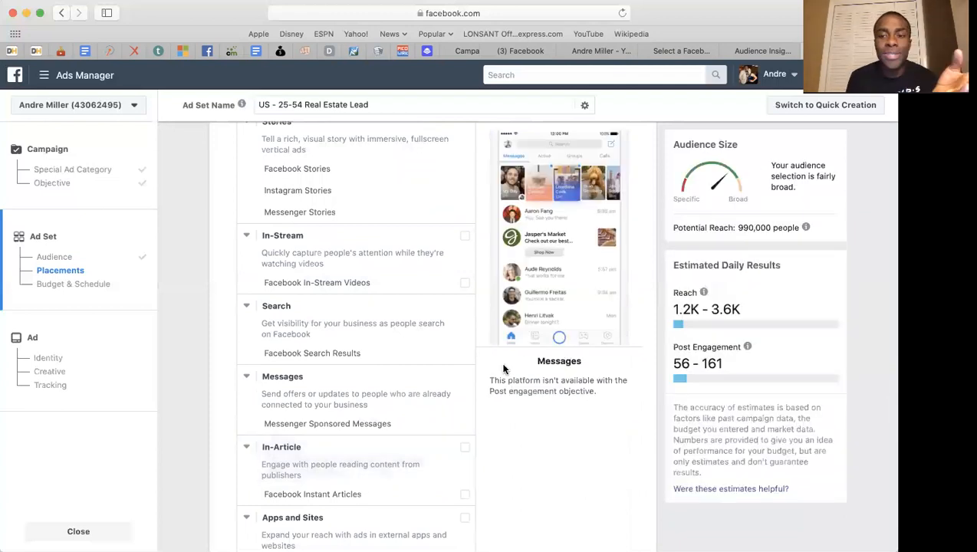
{"action": "scroll", "coordinate": [497, 364], "scroll_direction": "down", "scroll_amount": 3}
{"action": "scroll", "coordinate": [503, 368], "scroll_direction": "up", "scroll_amount": 5}
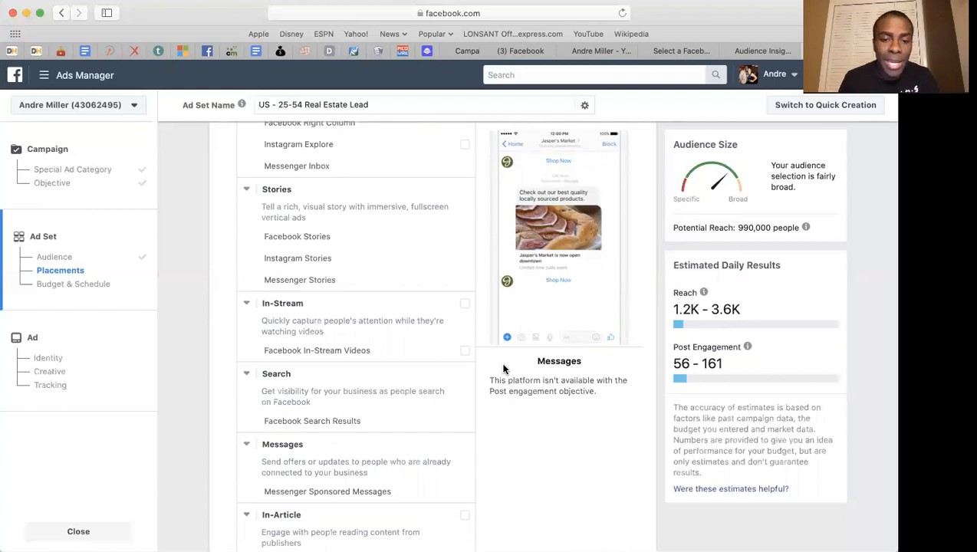
Expand the additional placement options and review the mobile device and Wi-Fi connection settings.
{"action": "scroll", "coordinate": [503, 369], "scroll_direction": "down", "scroll_amount": 3}
{"action": "scroll", "coordinate": [503, 369], "scroll_direction": "down", "scroll_amount": 10}
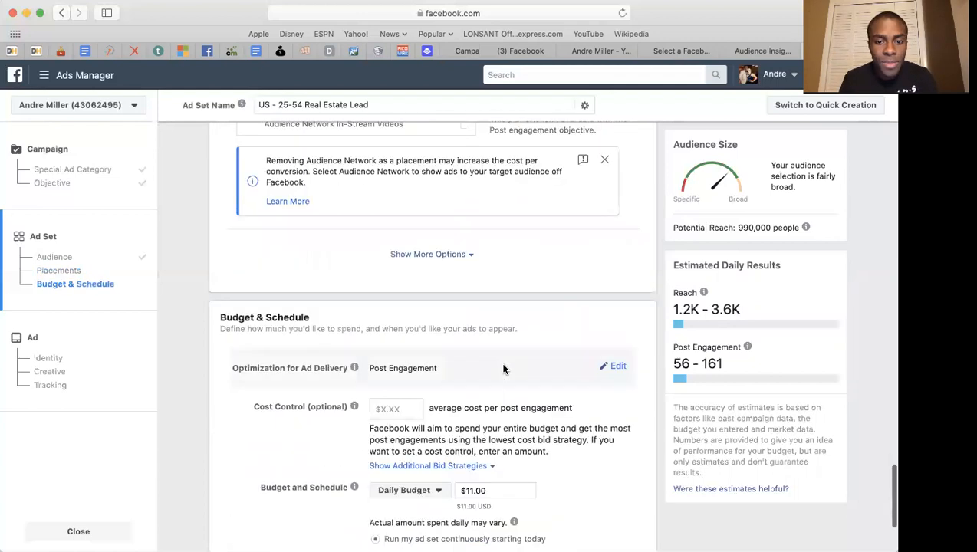
{"action": "scroll", "coordinate": [503, 370], "scroll_direction": "down", "scroll_amount": 1}
{"action": "left_click", "coordinate": [430, 223]}
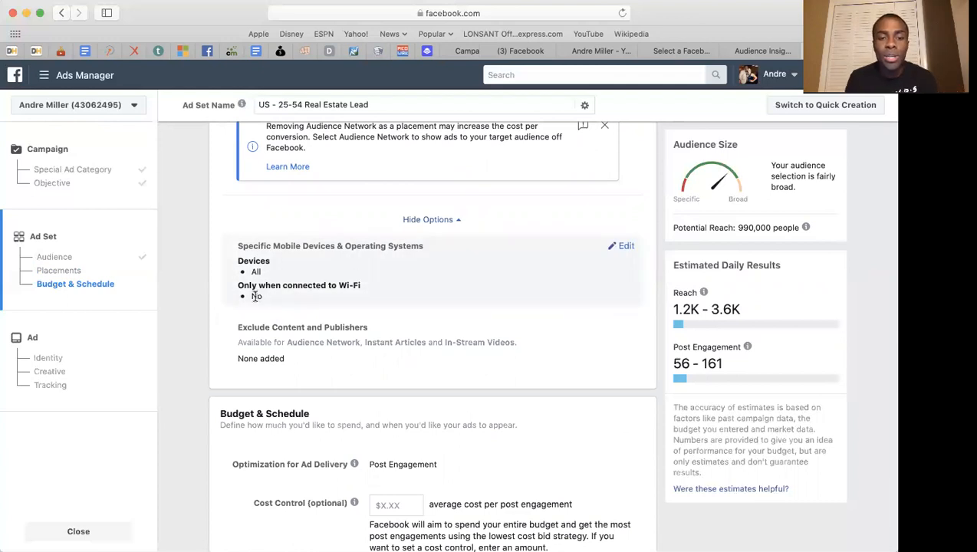
{"action": "mouse_move", "coordinate": [255, 295]}
{"action": "left_mouse_down"}
{"action": "mouse_move", "coordinate": [240, 296]}
{"action": "mouse_move", "coordinate": [349, 284]}
{"action": "mouse_move", "coordinate": [251, 282]}
{"action": "left_mouse_up"}
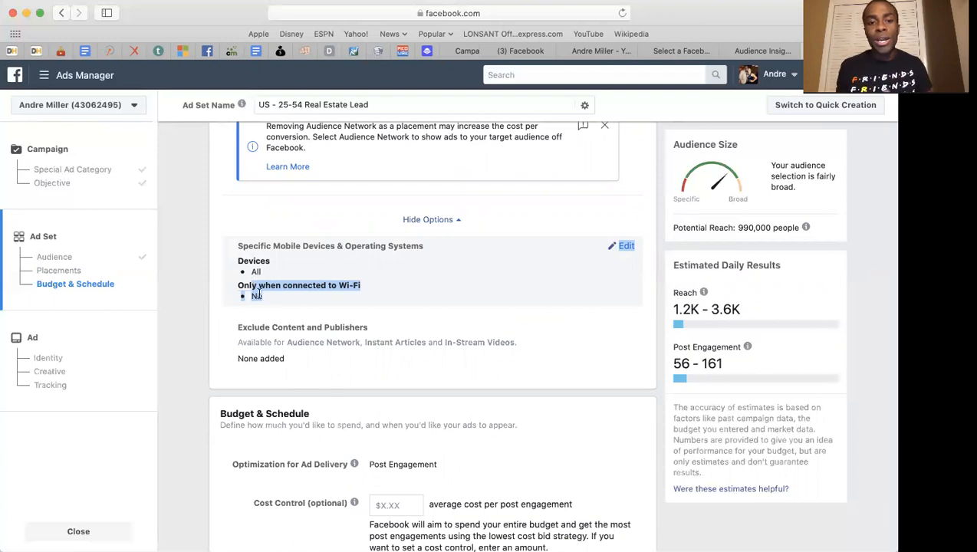
{"action": "left_click", "coordinate": [262, 304]}
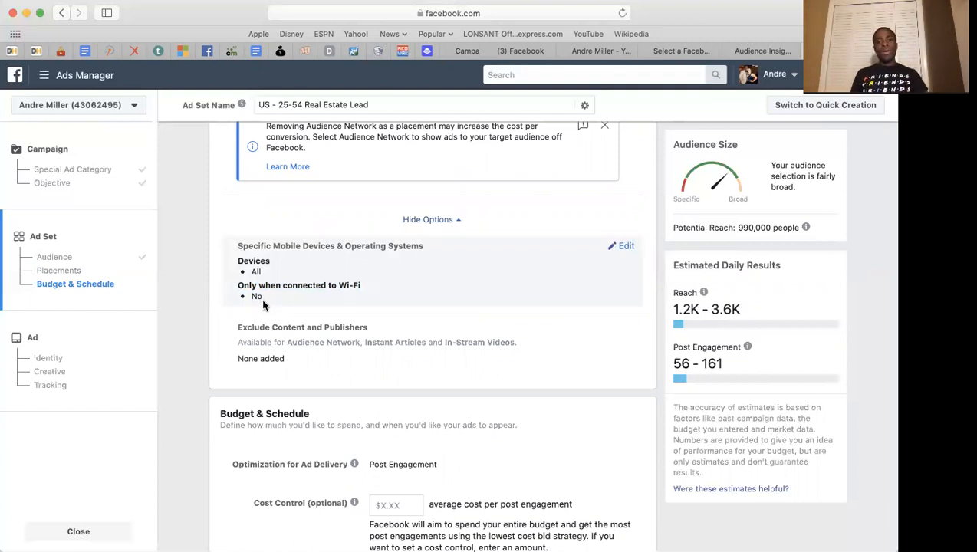
Set the ad set's daily budget to $5.00 and review the budget and schedule settings.
{"action": "scroll", "coordinate": [263, 305], "scroll_direction": "down", "scroll_amount": 5}
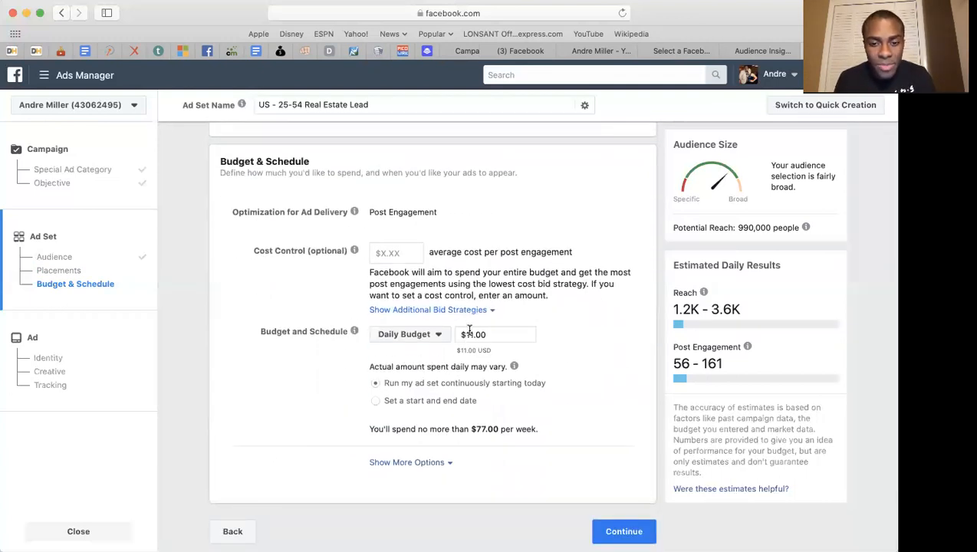
{"action": "left_click", "coordinate": [472, 335]}
{"action": "key", "text": "BackSpace"}
{"action": "key", "text": "BackSpace"}
{"action": "type", "text": "5"}
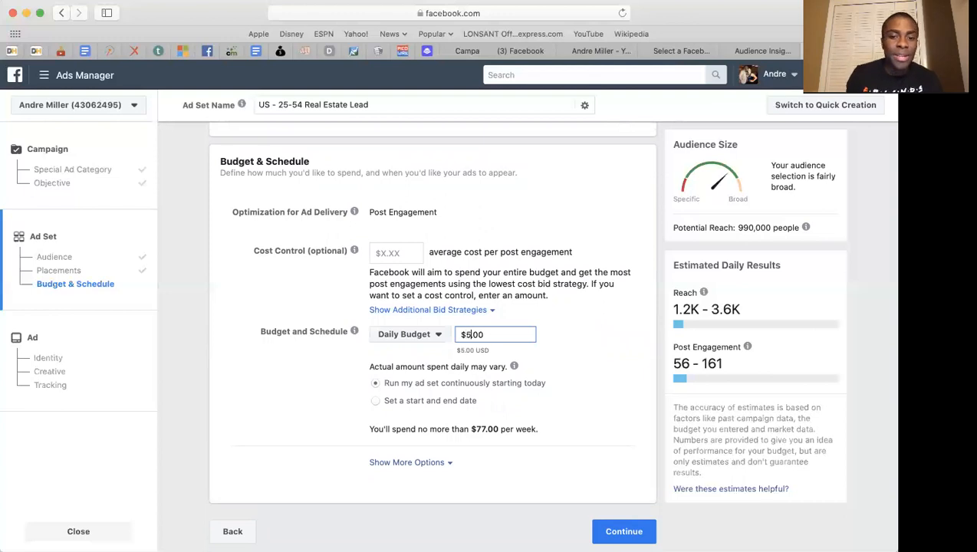
{"action": "left_click", "coordinate": [569, 345]}
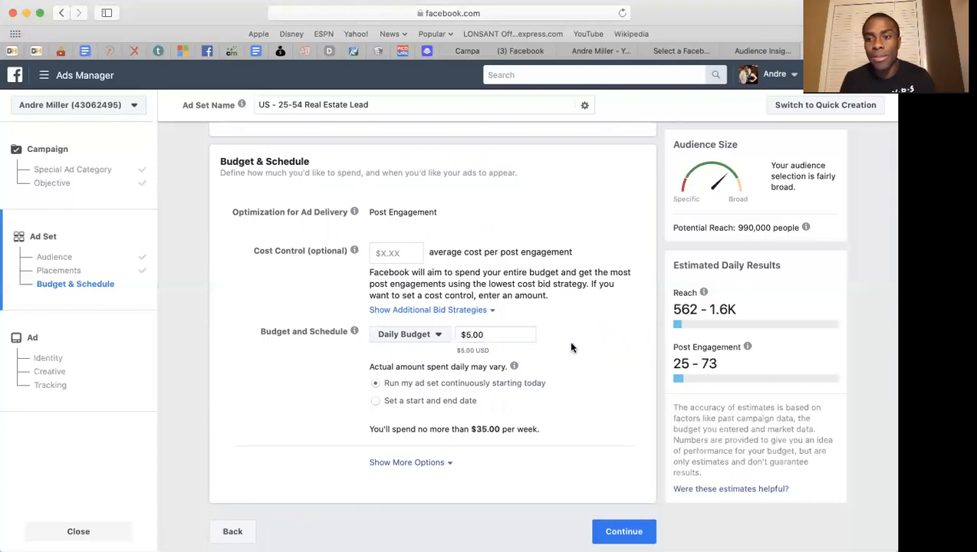
{"action": "scroll", "coordinate": [482, 335], "scroll_direction": "up", "scroll_amount": 4}
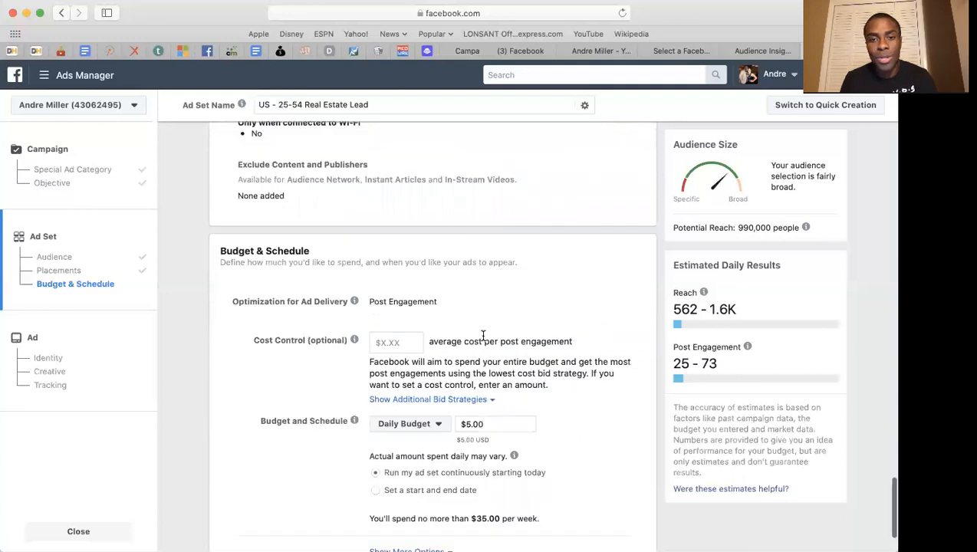
{"action": "scroll", "coordinate": [506, 353], "scroll_direction": "down", "scroll_amount": 3}
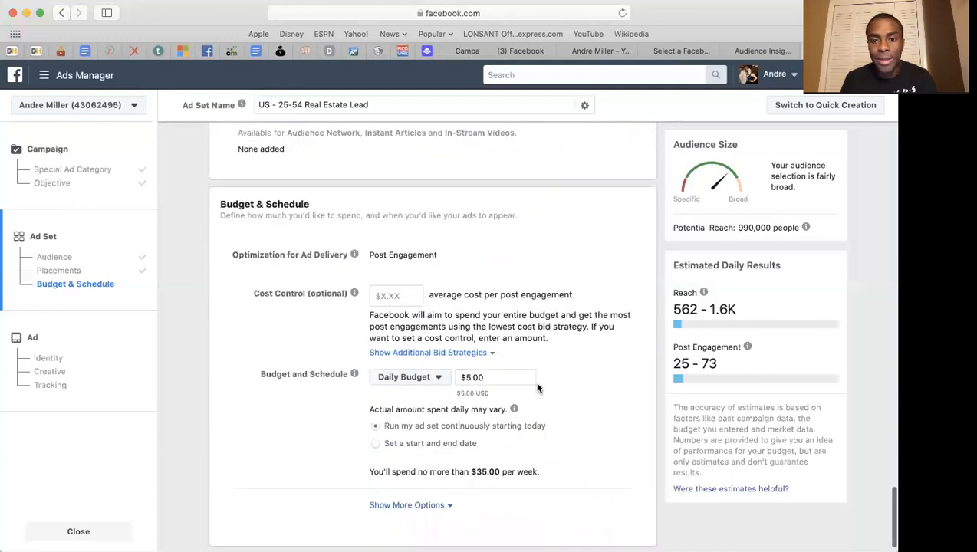
{"action": "scroll", "coordinate": [534, 381], "scroll_direction": "down", "scroll_amount": 1}
Continue to the ad setup and choose to create a new ad instead of using an existing post.
{"action": "left_click", "coordinate": [623, 531]}
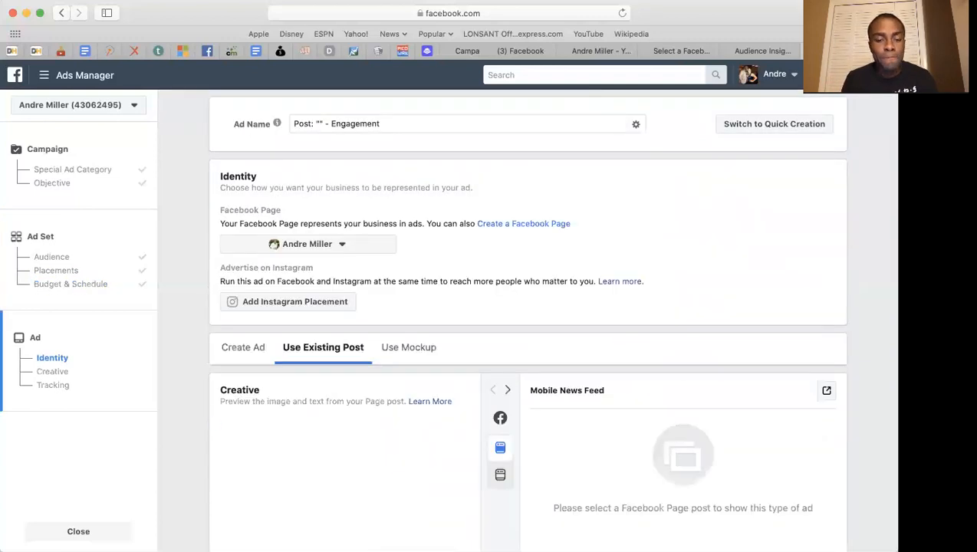
{"action": "scroll", "coordinate": [307, 316], "scroll_direction": "down", "scroll_amount": 5}
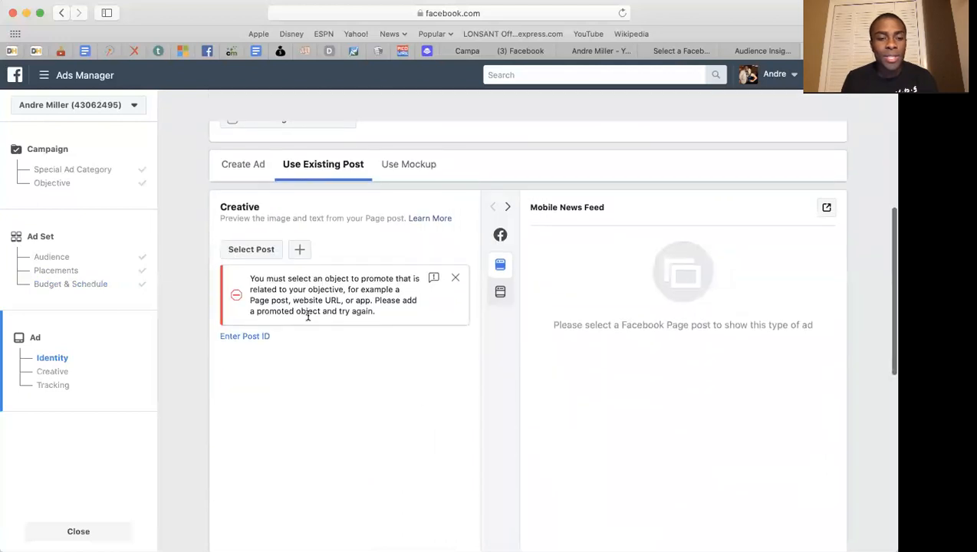
{"action": "left_click", "coordinate": [253, 164]}
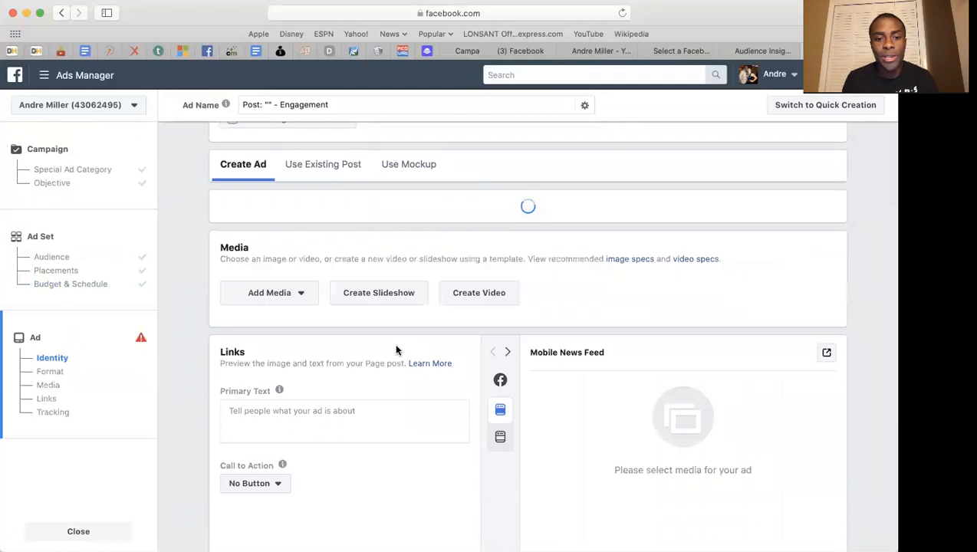
{"action": "scroll", "coordinate": [310, 269], "scroll_direction": "up", "scroll_amount": 4}
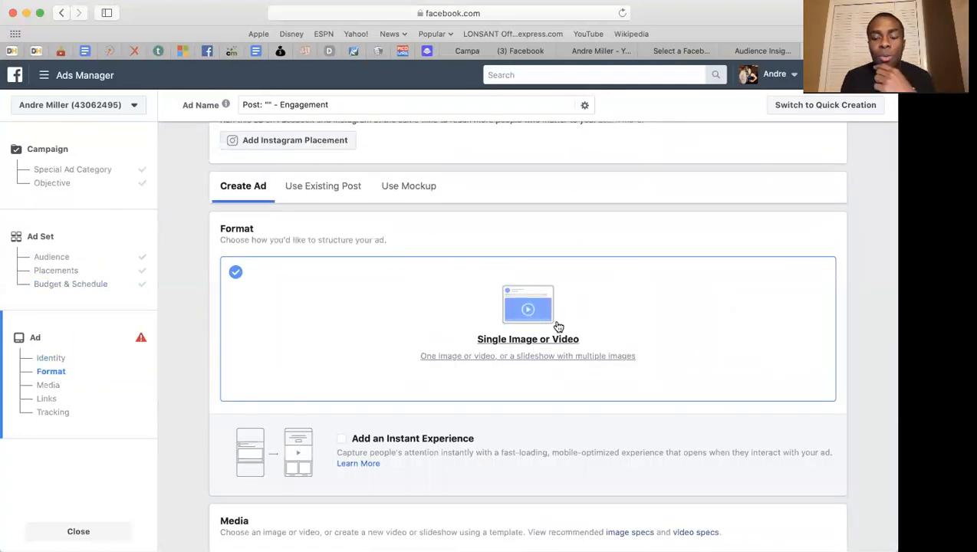
{"action": "scroll", "coordinate": [535, 342], "scroll_direction": "down", "scroll_amount": 9}
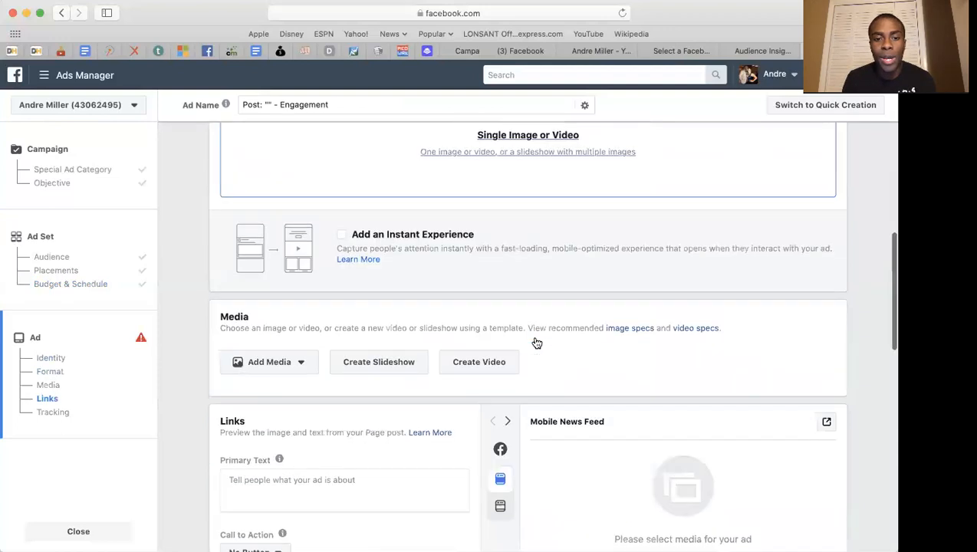
Try the placeholder text "kjbkjhg" as the ad's primary text and clear it again.
{"action": "left_click", "coordinate": [314, 357]}
{"action": "type", "text": "kjbkjhg"}
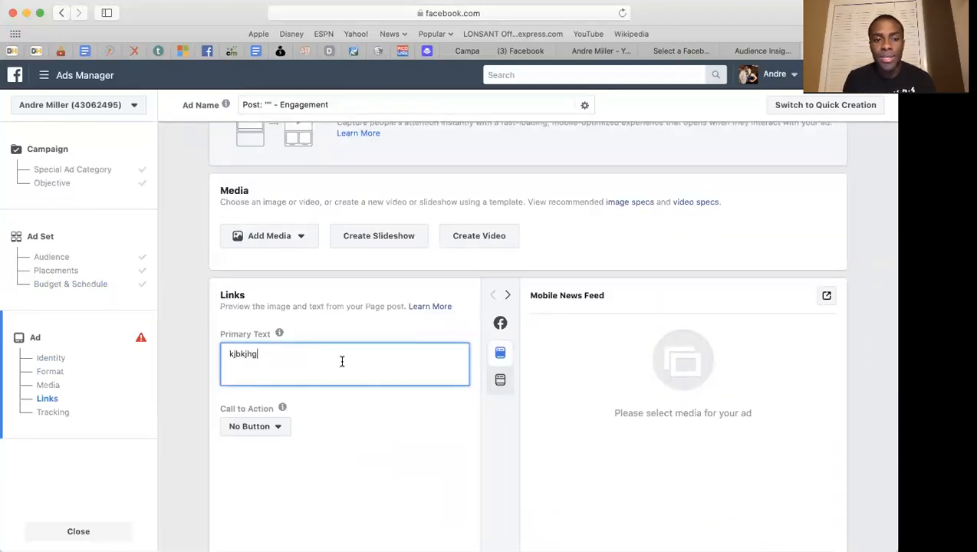
{"action": "left_click_drag", "start_coordinate": [259, 355], "coordinate": [183, 344]}
{"action": "key", "text": "BackSpace"}
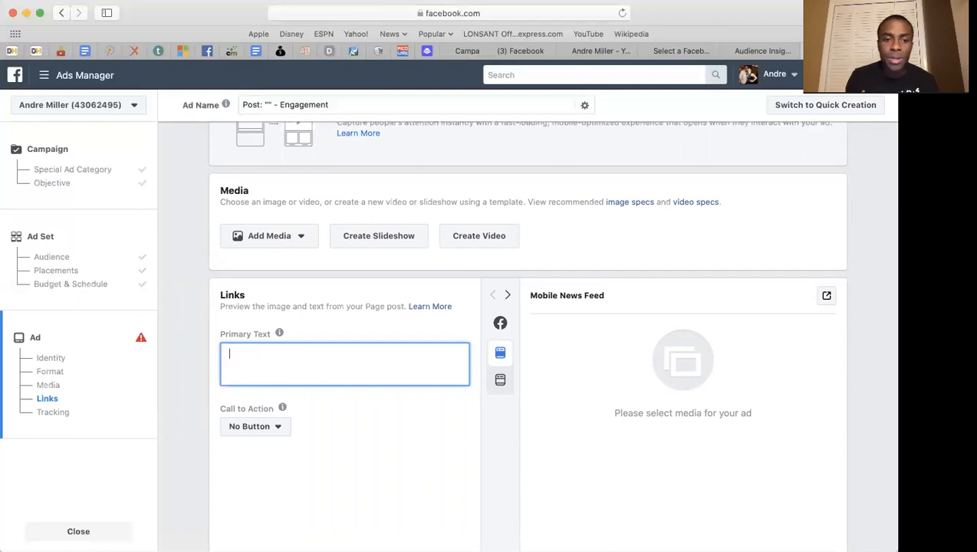
Look through the available call-to-action button options for the ad without choosing one.
{"action": "left_click", "coordinate": [256, 434]}
{"action": "left_click", "coordinate": [256, 434]}
{"action": "left_click", "coordinate": [256, 434]}
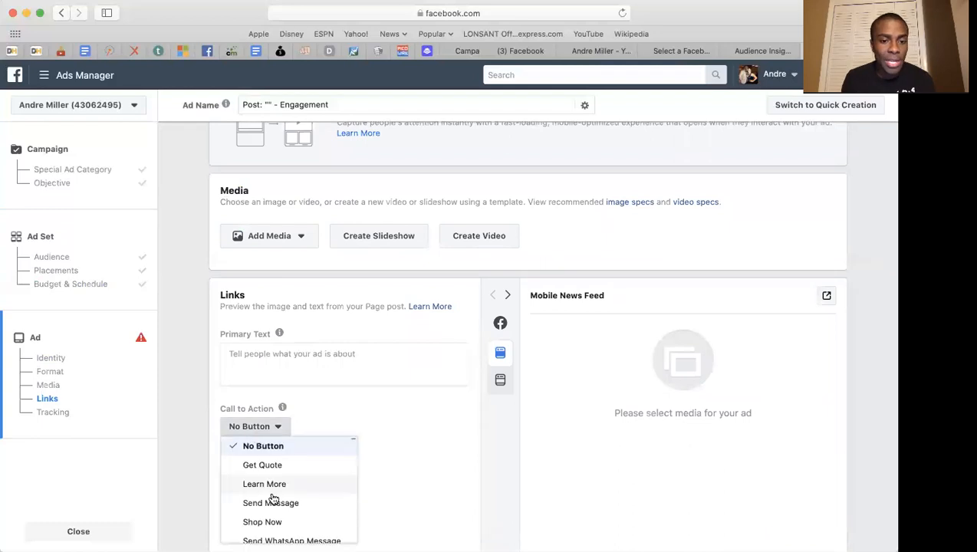
{"action": "scroll", "coordinate": [271, 495], "scroll_direction": "down", "scroll_amount": 1}
{"action": "left_click", "coordinate": [396, 473]}
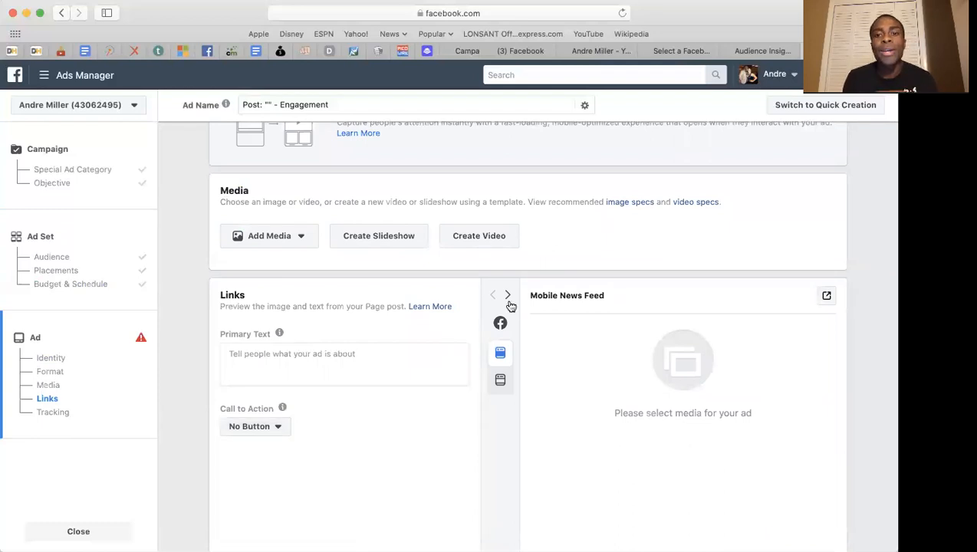
{"action": "scroll", "coordinate": [563, 316], "scroll_direction": "up", "scroll_amount": 1}
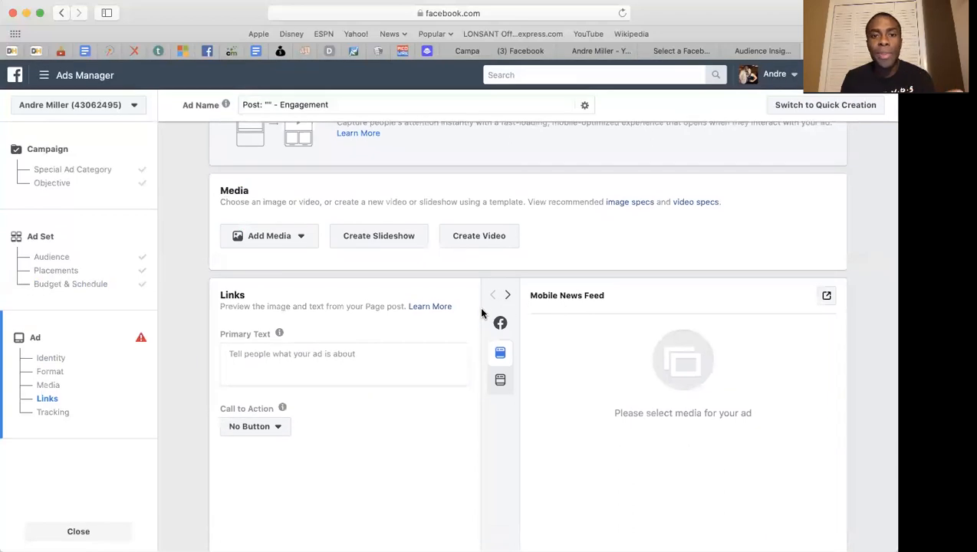
{"action": "scroll", "coordinate": [478, 306], "scroll_direction": "up", "scroll_amount": 10}
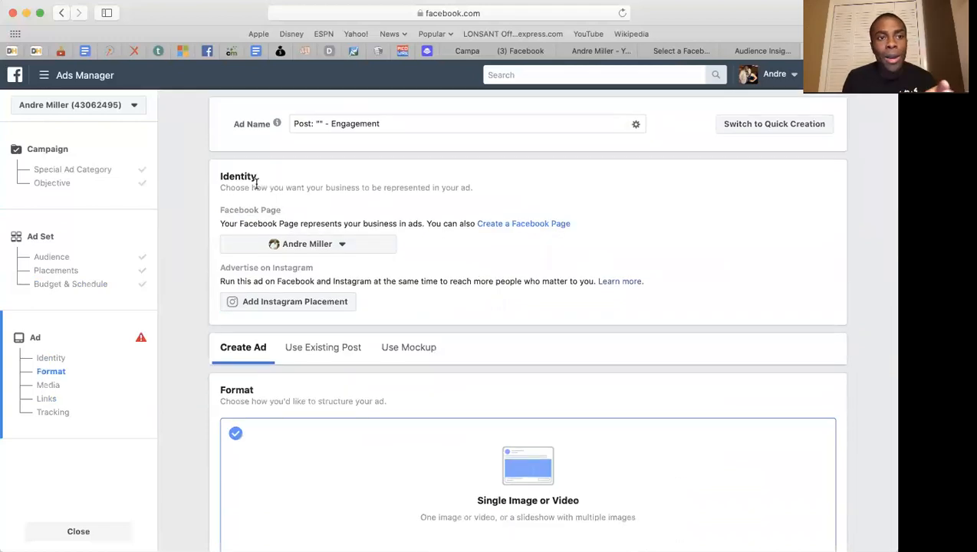
{"action": "left_click", "coordinate": [65, 76]}
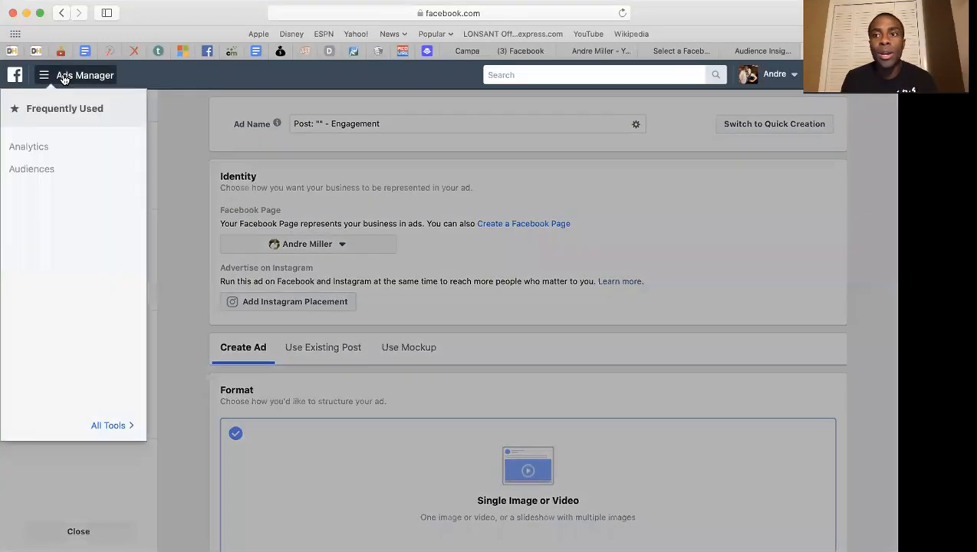
{"action": "left_click", "coordinate": [275, 156]}
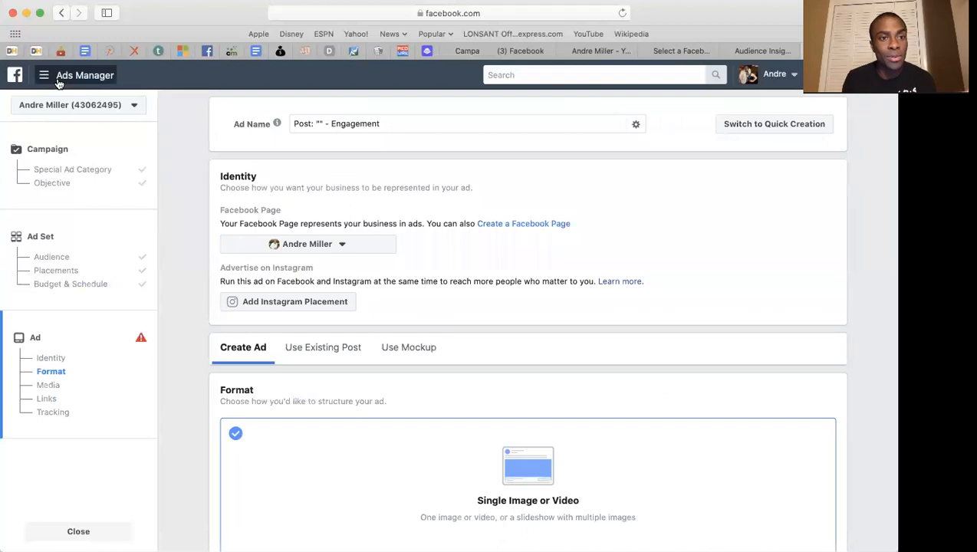
Go to the Pixels section of Events Manager, discarding the unsaved ad changes.
{"action": "left_click", "coordinate": [60, 80]}
{"action": "left_click", "coordinate": [111, 427]}
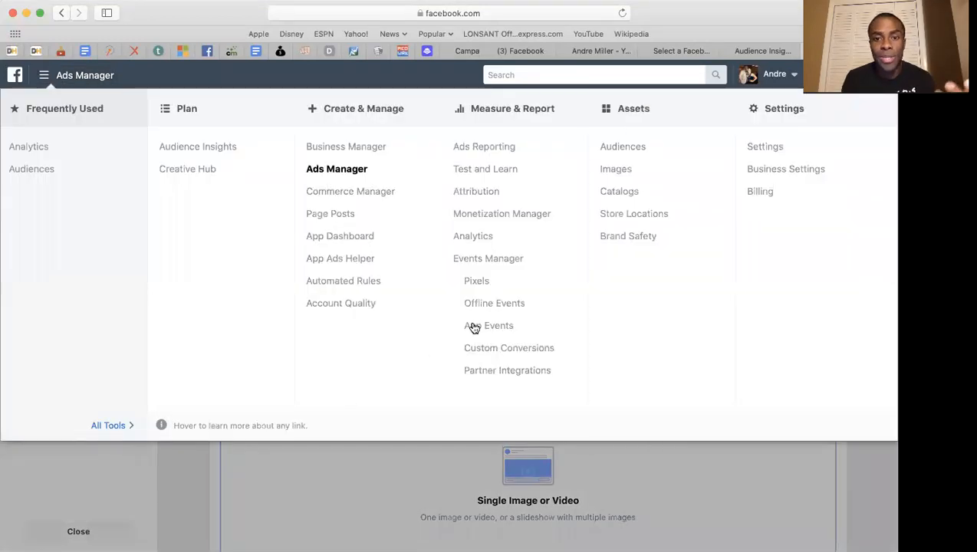
{"action": "left_click", "coordinate": [475, 285]}
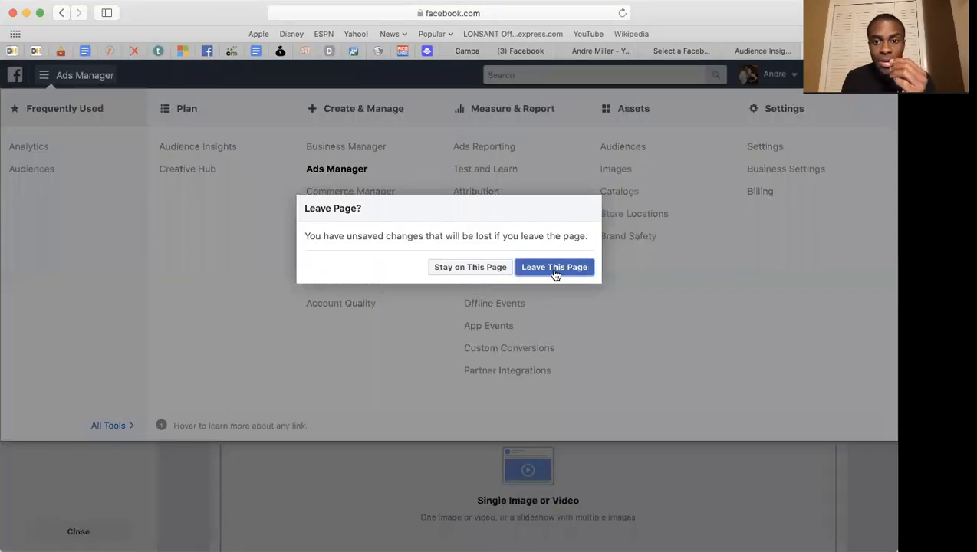
{"action": "left_click", "coordinate": [554, 269]}
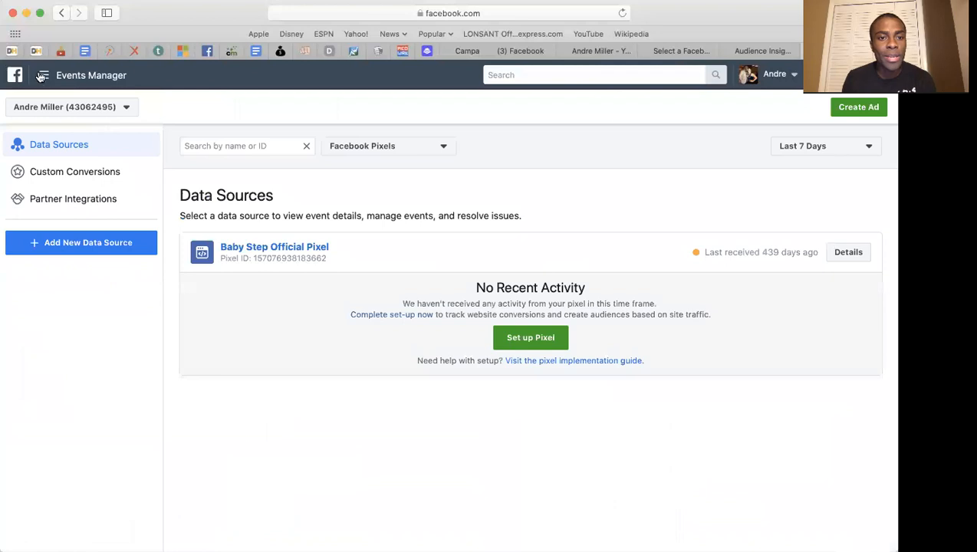
{"action": "left_click", "coordinate": [44, 76]}
{"action": "mouse_move", "coordinate": [145, 415]}
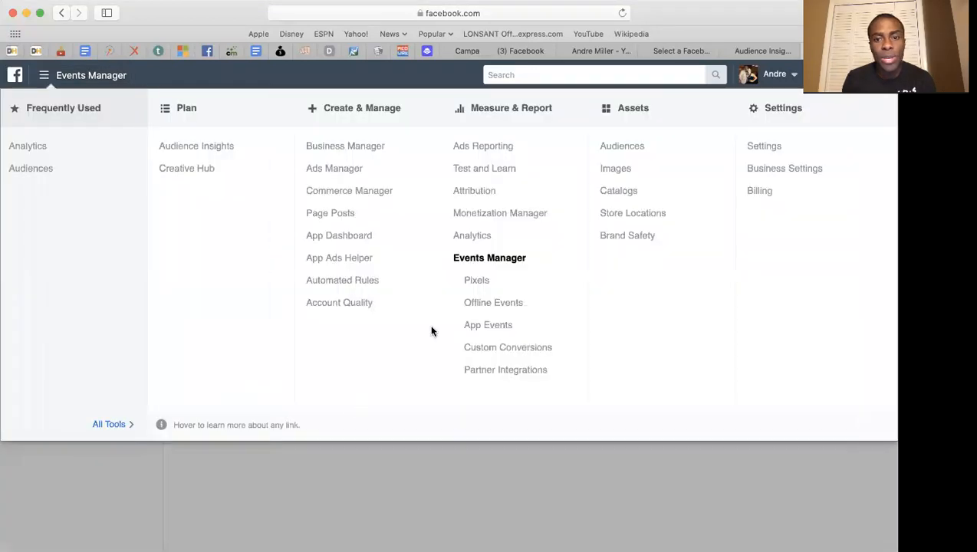
{"action": "left_click", "coordinate": [450, 473]}
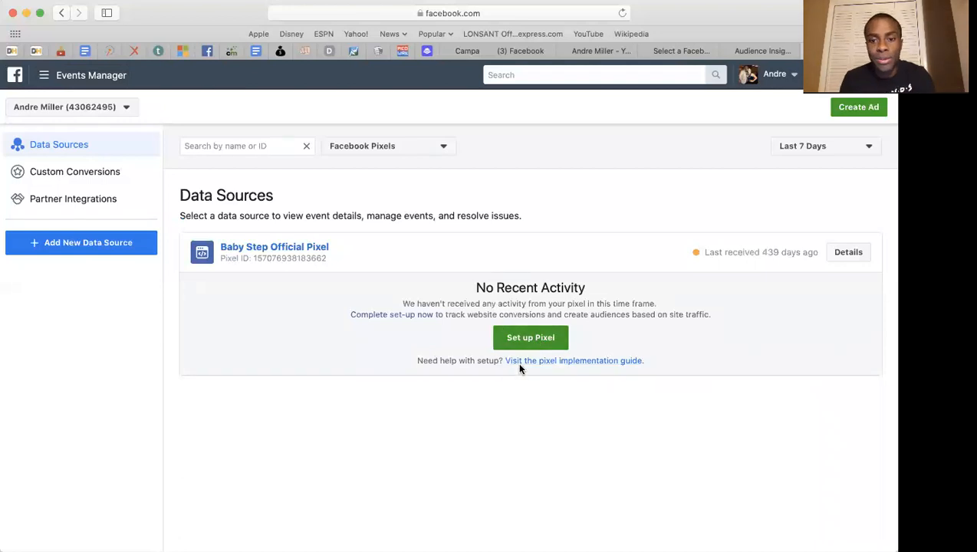
Open the pixel setup with manual code installation, review the base code, and close the setup without installing it.
{"action": "left_click", "coordinate": [534, 341]}
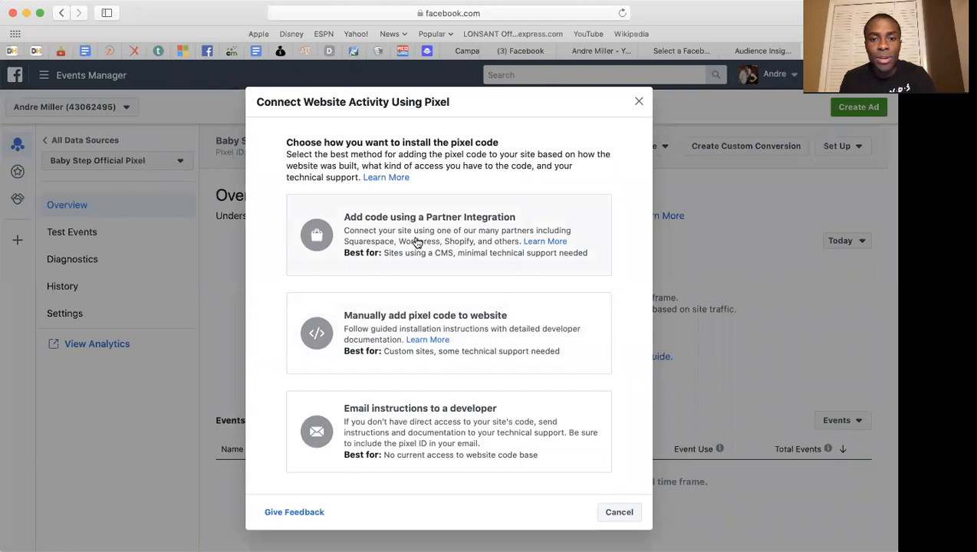
{"action": "left_click", "coordinate": [468, 330]}
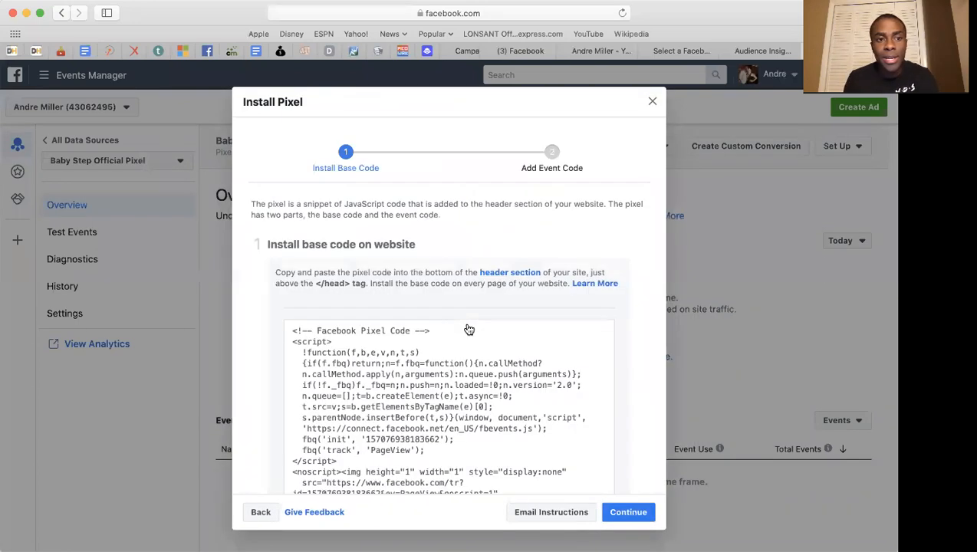
{"action": "scroll", "coordinate": [450, 360], "scroll_direction": "down", "scroll_amount": 3}
{"action": "left_click", "coordinate": [442, 303]}
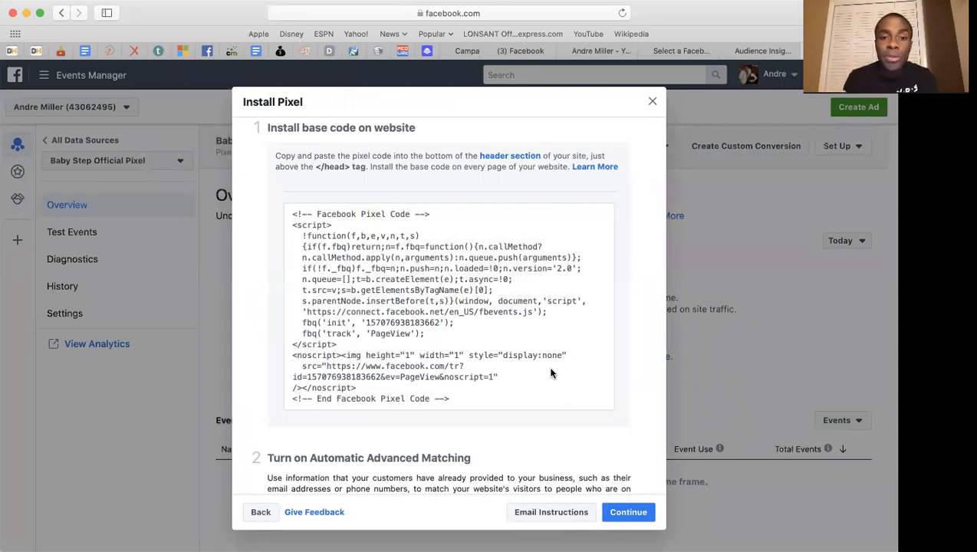
{"action": "left_click", "coordinate": [622, 517]}
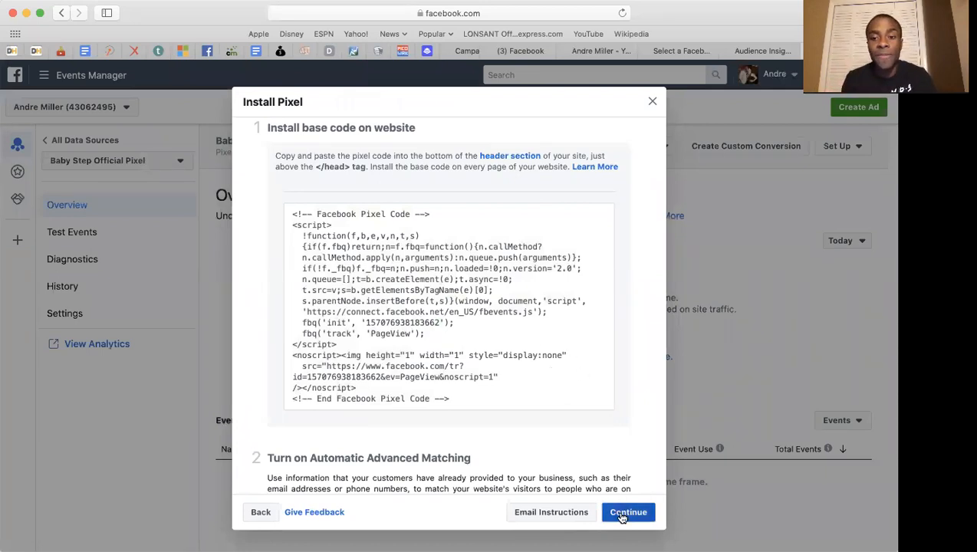
{"action": "left_click", "coordinate": [653, 102]}
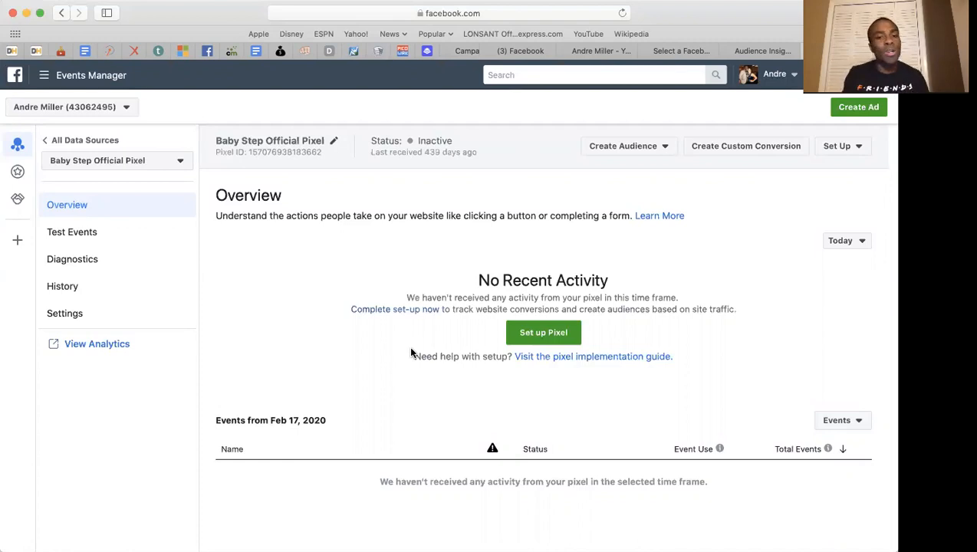
Go to the Audiences page and look through the existing custom, lookalike and saved audiences.
{"action": "left_click", "coordinate": [44, 77]}
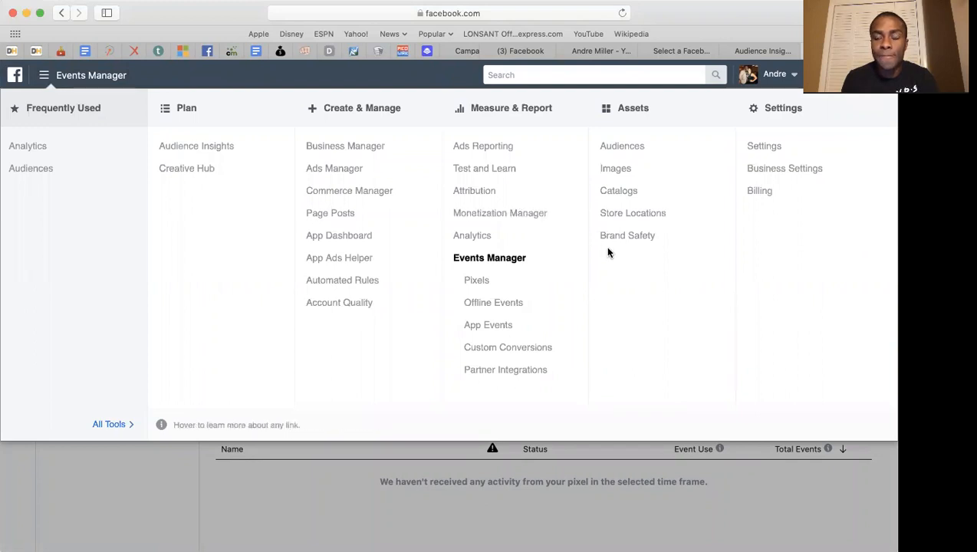
{"action": "left_click", "coordinate": [621, 148]}
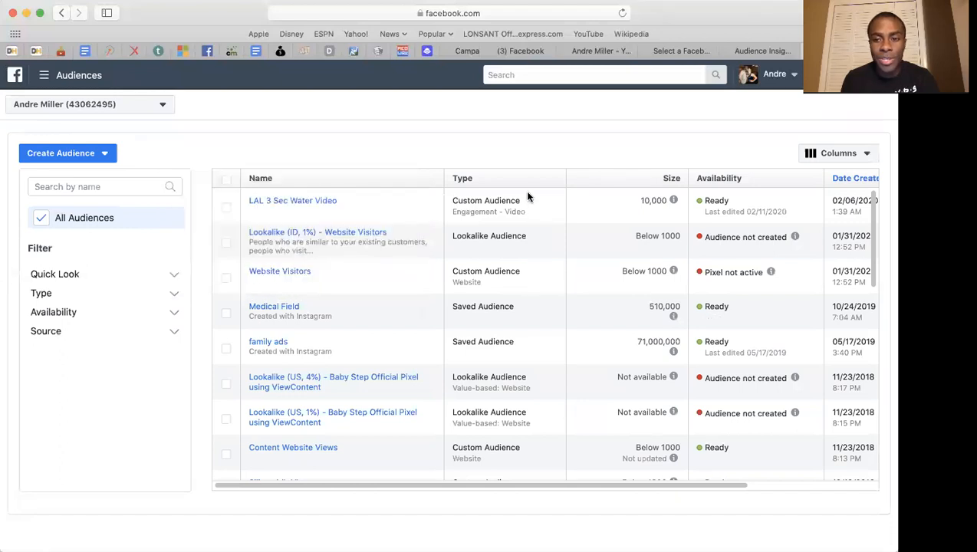
{"action": "scroll", "coordinate": [505, 418], "scroll_direction": "down", "scroll_amount": 2}
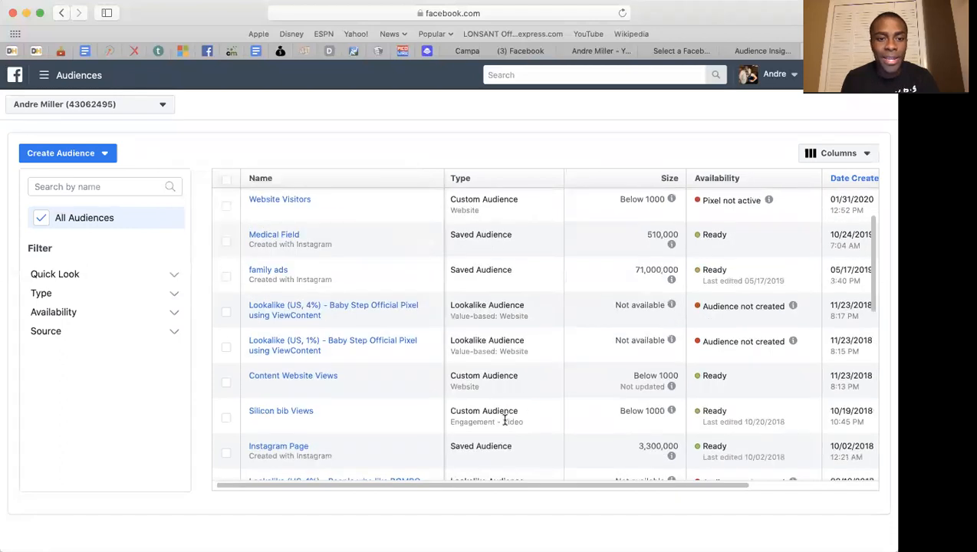
{"action": "scroll", "coordinate": [504, 420], "scroll_direction": "up", "scroll_amount": 2}
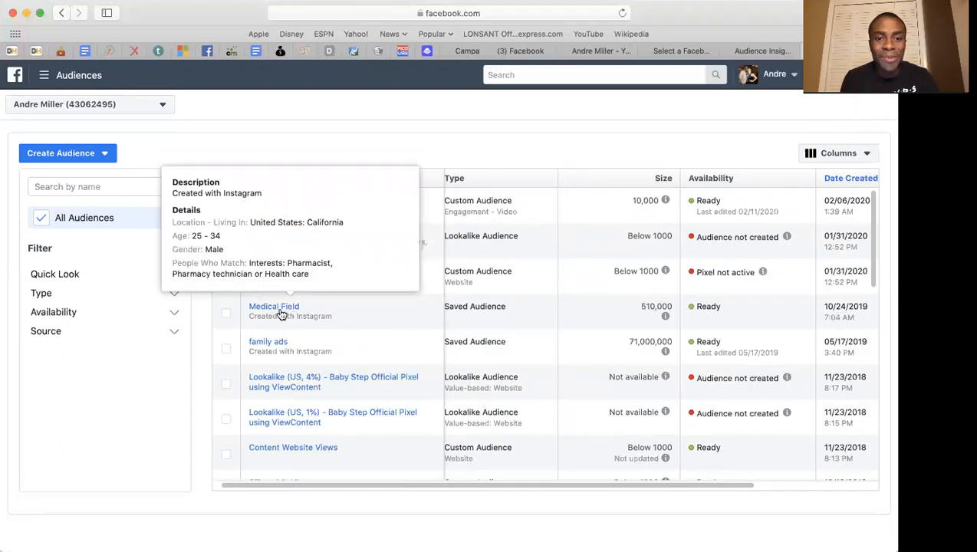
{"action": "scroll", "coordinate": [355, 366], "scroll_direction": "down", "scroll_amount": 3}
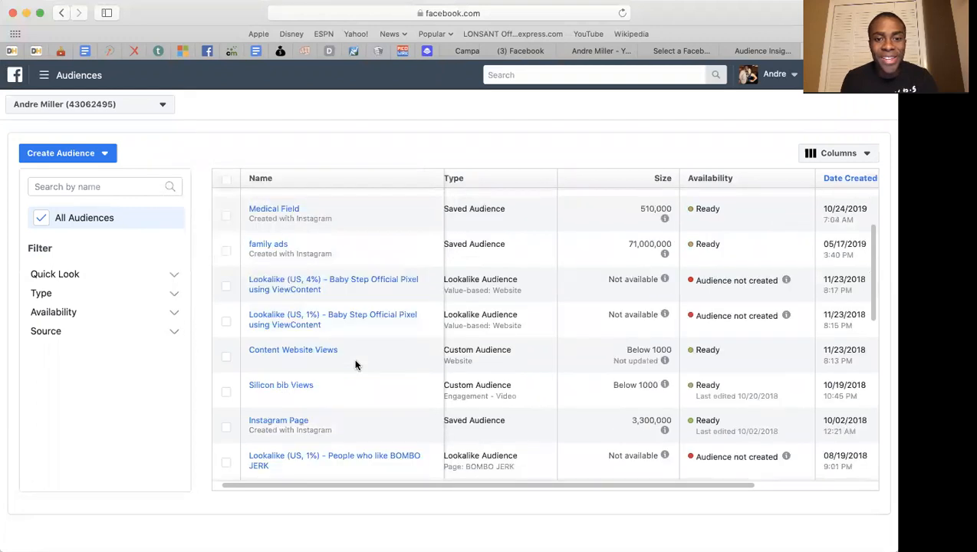
{"action": "scroll", "coordinate": [363, 373], "scroll_direction": "down", "scroll_amount": 3}
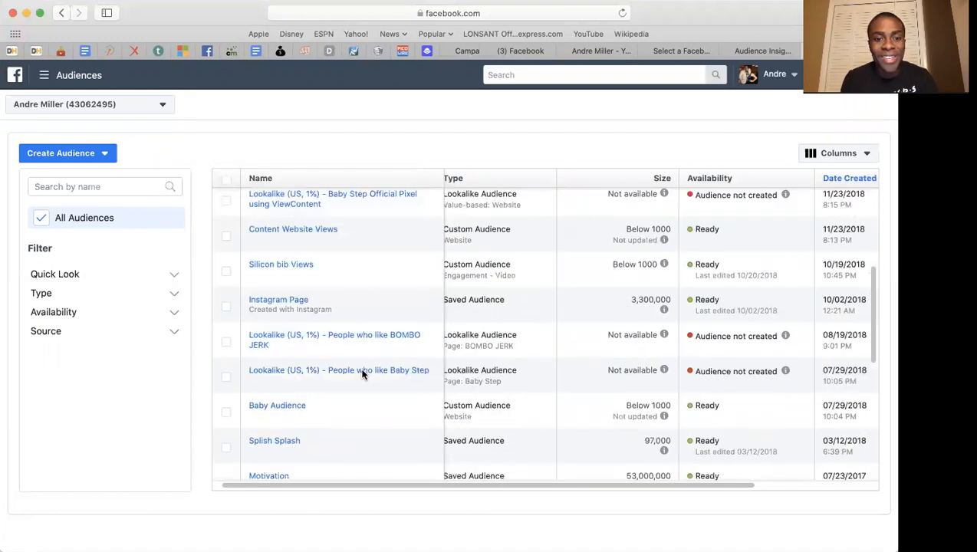
{"action": "scroll", "coordinate": [363, 374], "scroll_direction": "up", "scroll_amount": 6}
{"action": "mouse_move", "coordinate": [264, 303]}
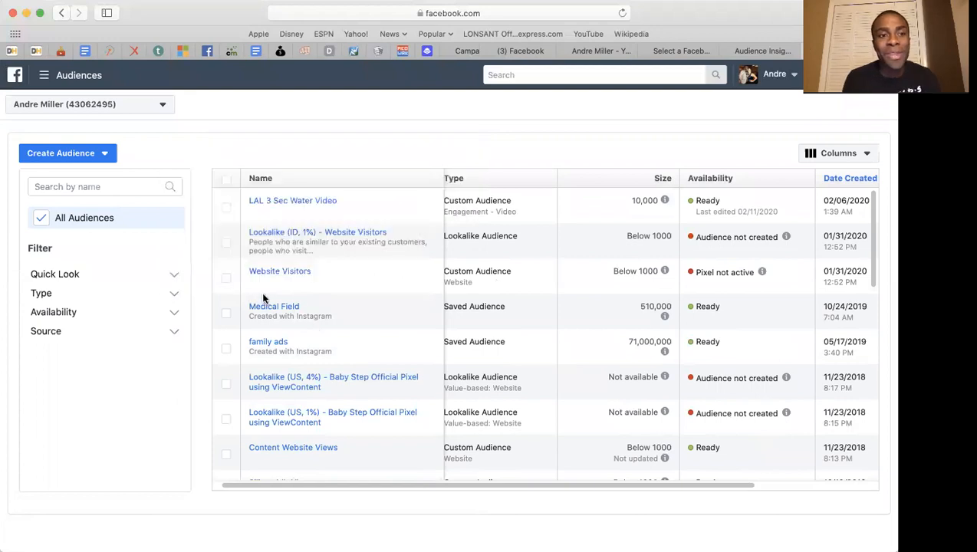
Start a lookalike audience, examine its source, location and size options, and close the form without creating it.
{"action": "left_click", "coordinate": [100, 157]}
{"action": "left_click", "coordinate": [77, 201]}
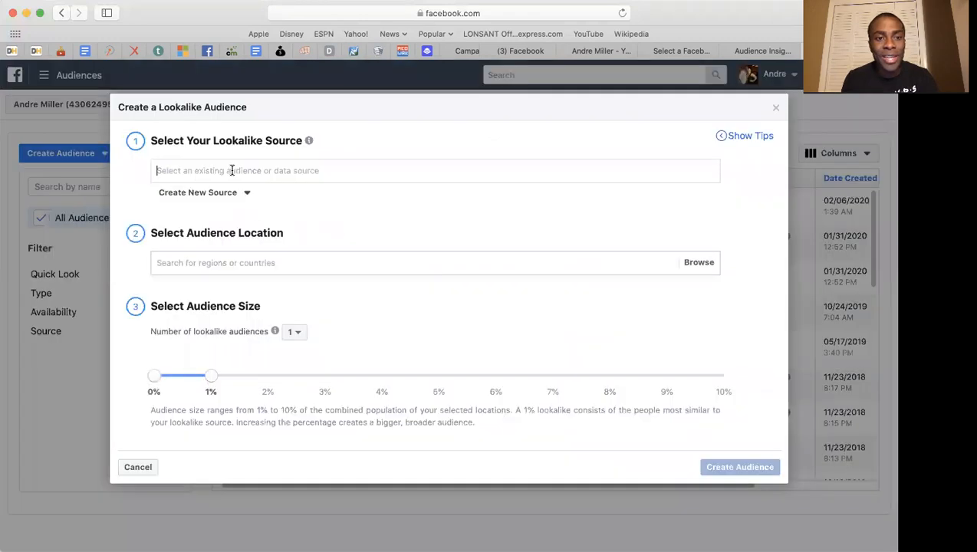
{"action": "left_click", "coordinate": [233, 172]}
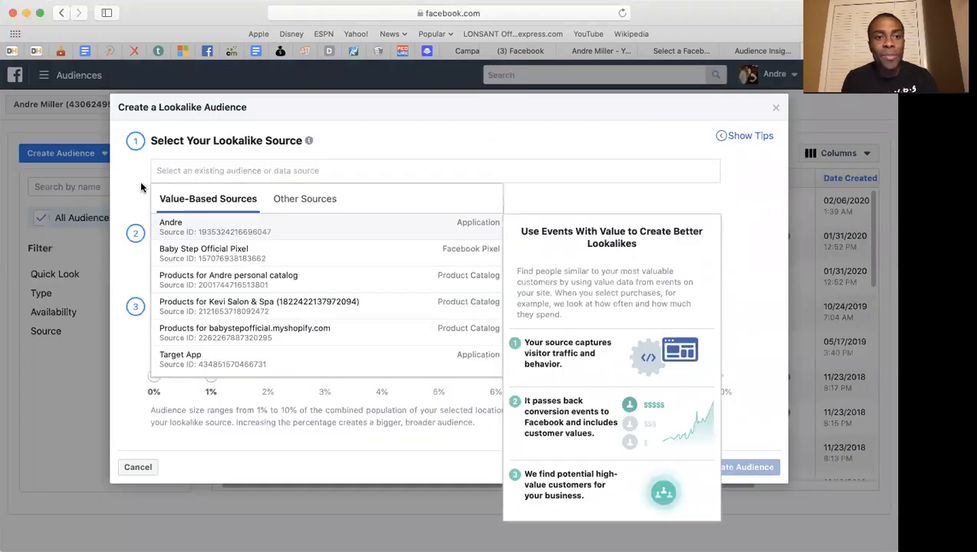
{"action": "left_click", "coordinate": [128, 185]}
{"action": "left_click", "coordinate": [196, 262]}
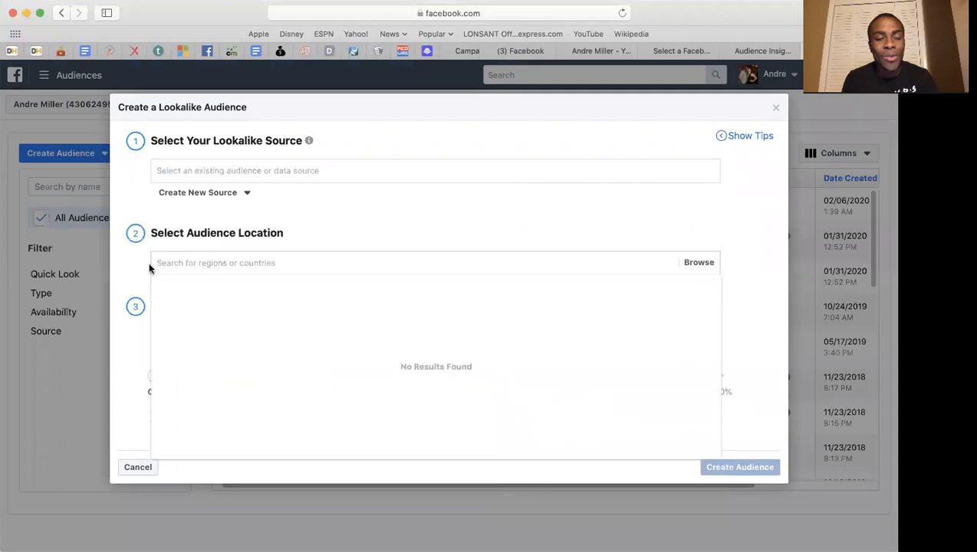
{"action": "left_click", "coordinate": [122, 272]}
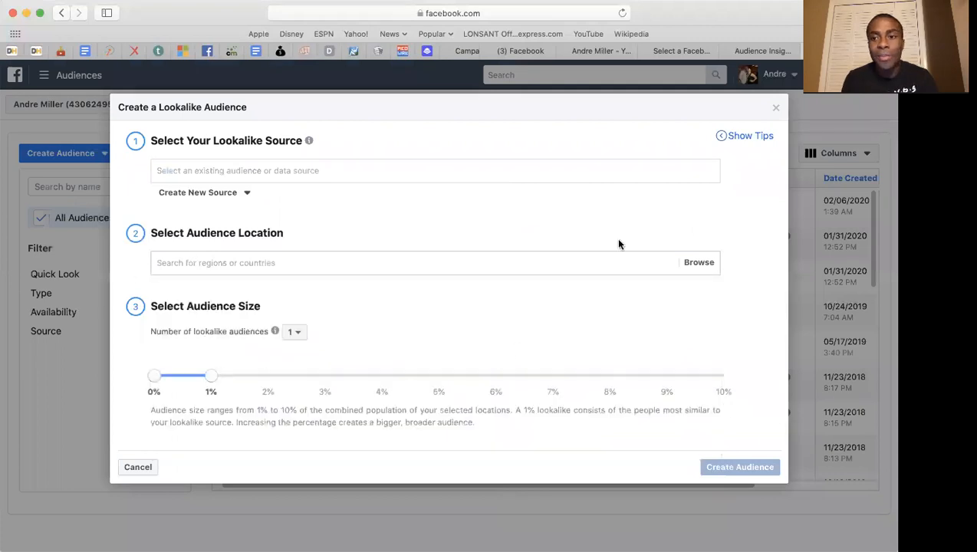
{"action": "left_click", "coordinate": [775, 111]}
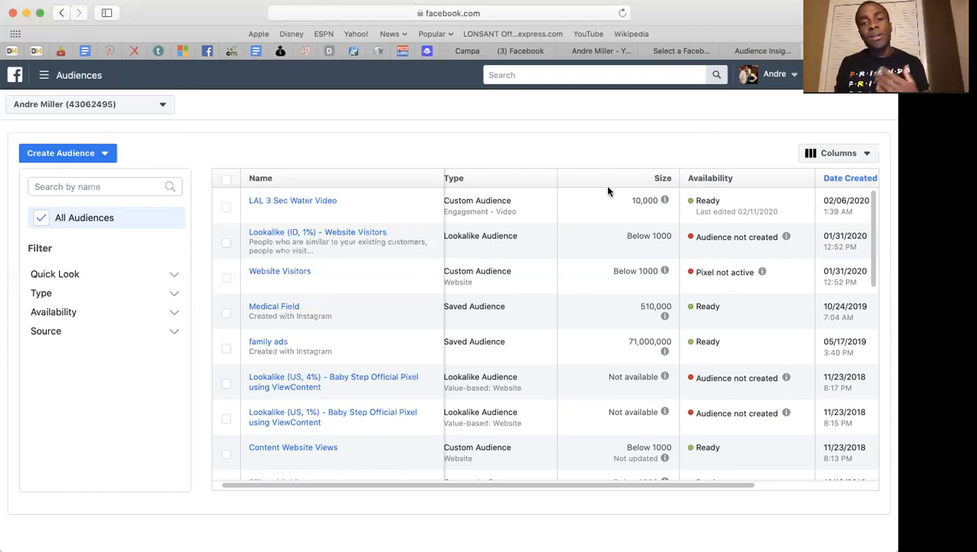
Switch to the already open YouTube channel page.
{"action": "left_click", "coordinate": [614, 54]}
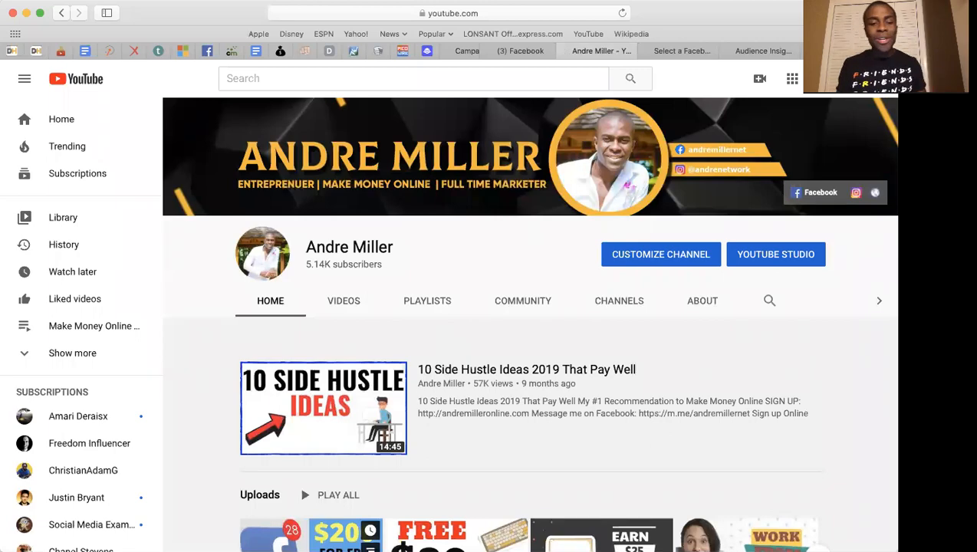